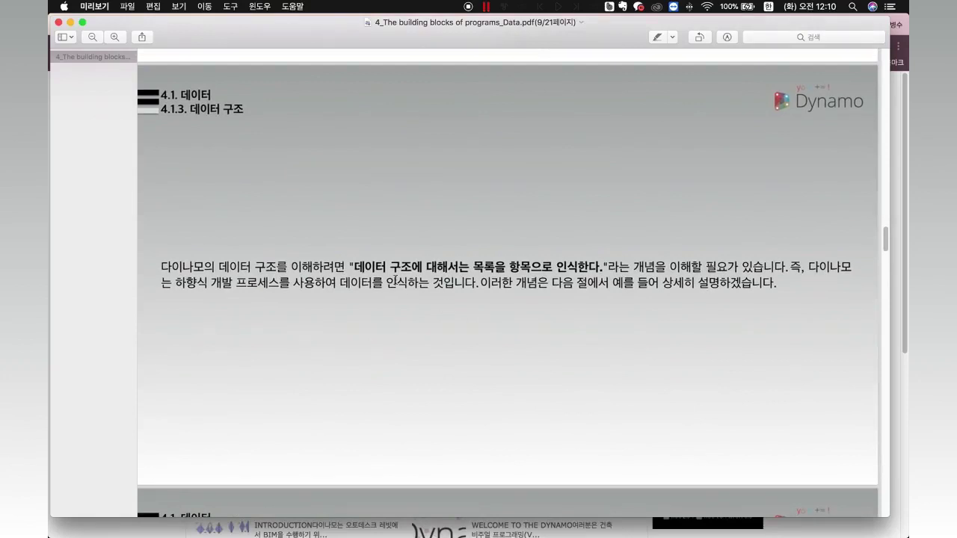
Read the sentence in section 4.1.3 on how Dynamo's data structure treats lists as items.
left_click_drag(354, 267, 402, 268)
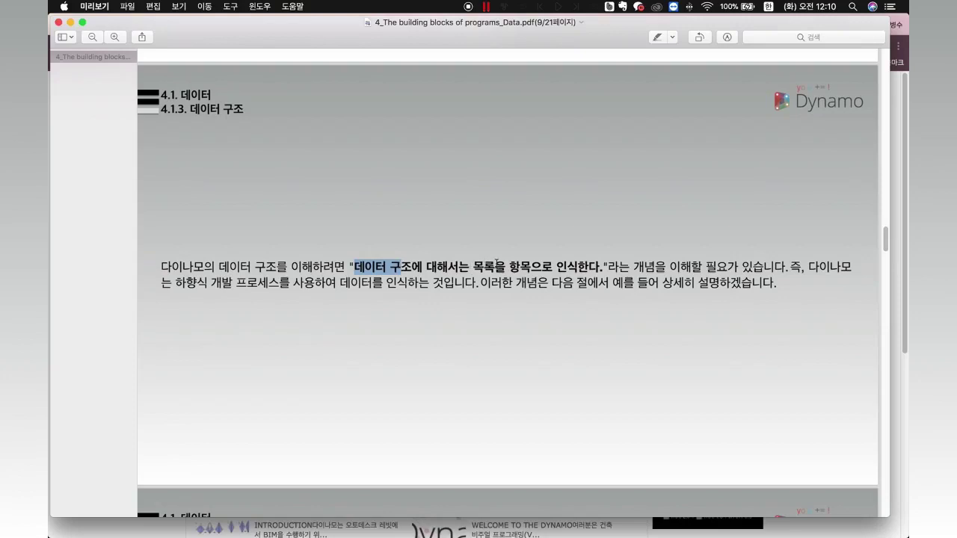
left_click_drag(497, 264, 473, 266)
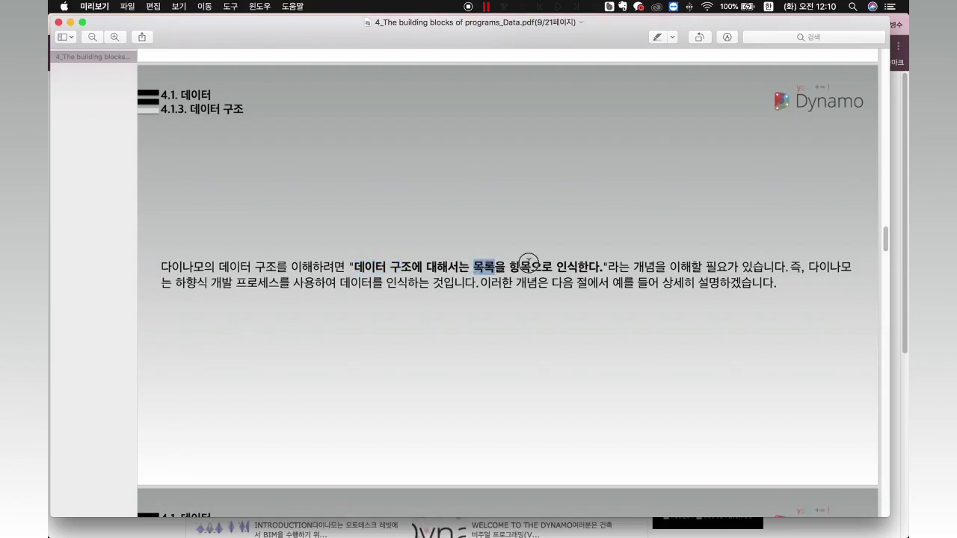
left_click_drag(532, 266, 520, 263)
left_click(576, 264)
Examine section 4.1.4 on arraying cylindrical objects with data, including its sample file name and the Point.ByCoordinates step.
scroll(594, 306, "down", 10)
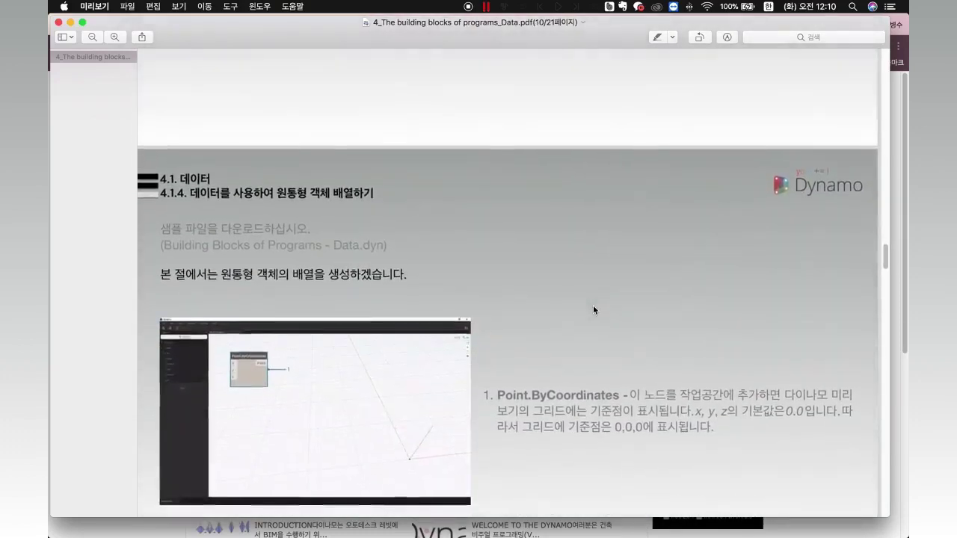
scroll(593, 308, "down", 2)
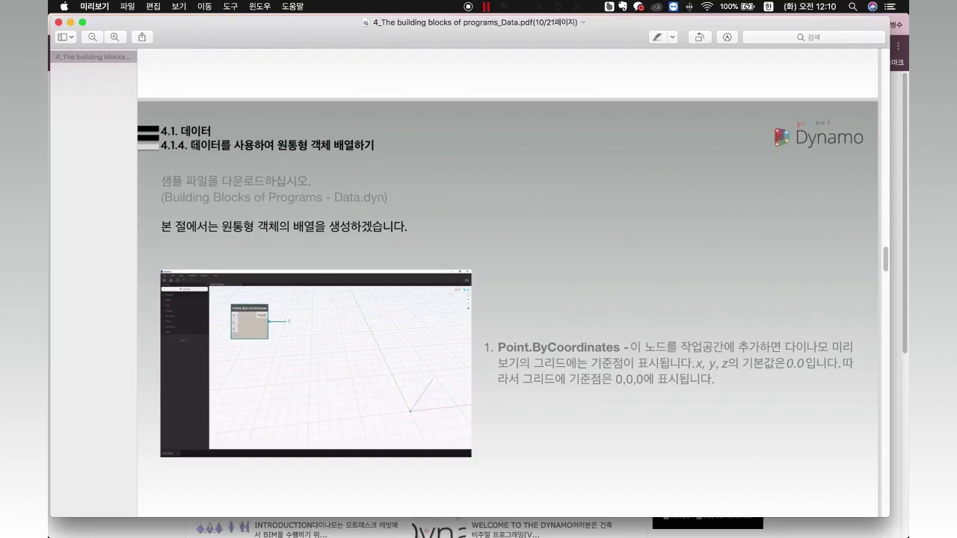
left_click_drag(191, 145, 375, 145)
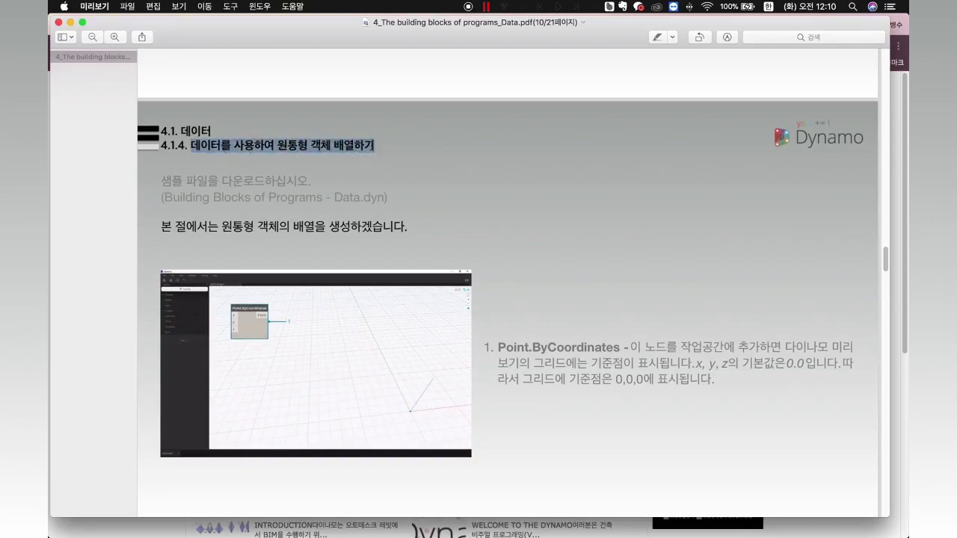
left_click(319, 151)
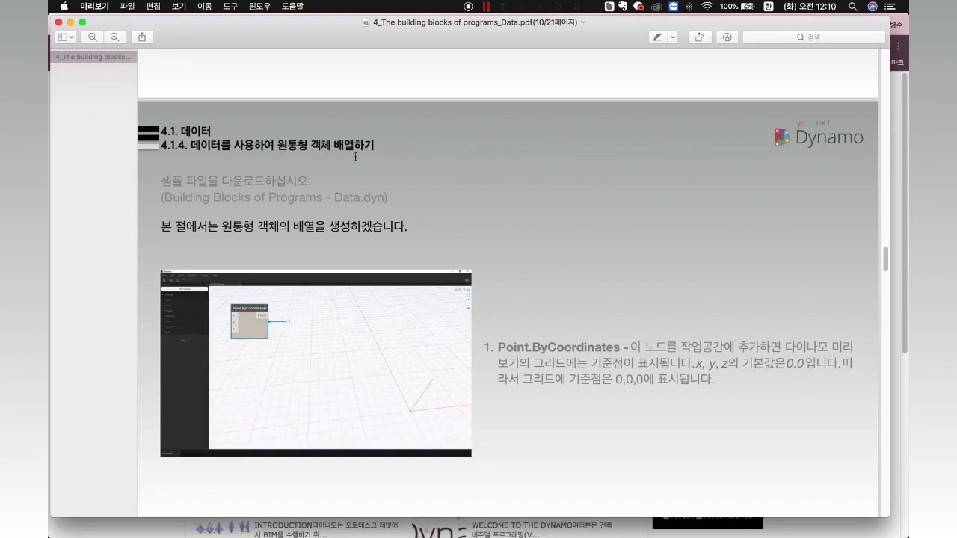
double_click(173, 181)
left_click_drag(172, 181, 344, 171)
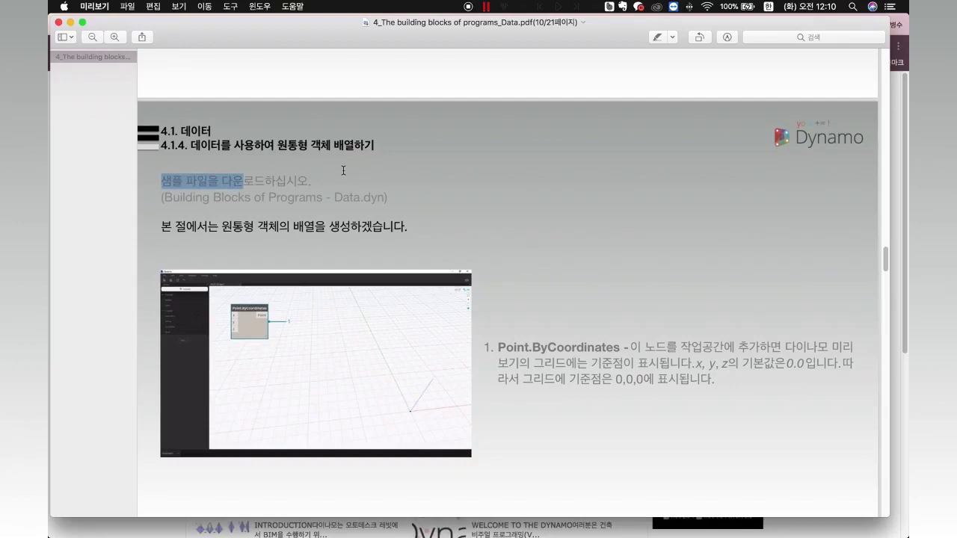
left_click(344, 173)
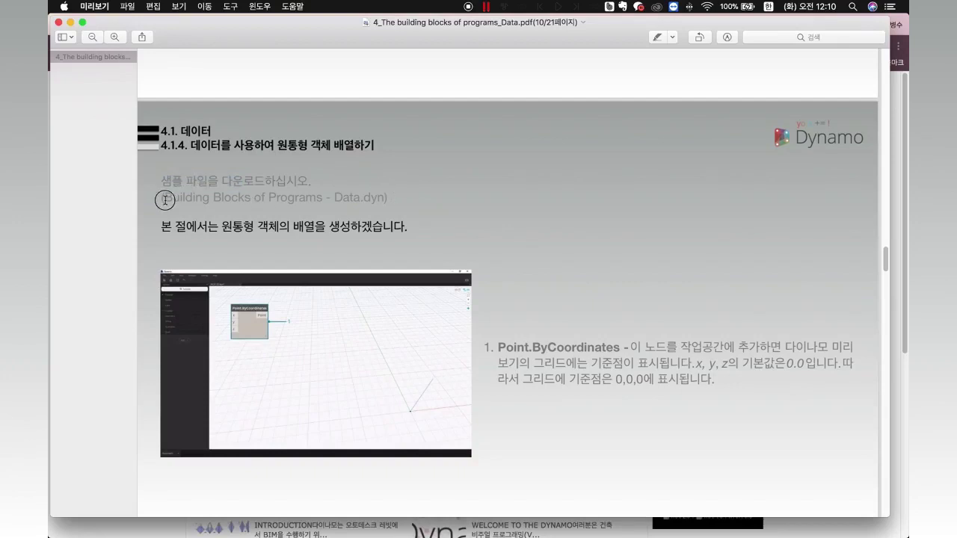
left_click_drag(164, 199, 384, 192)
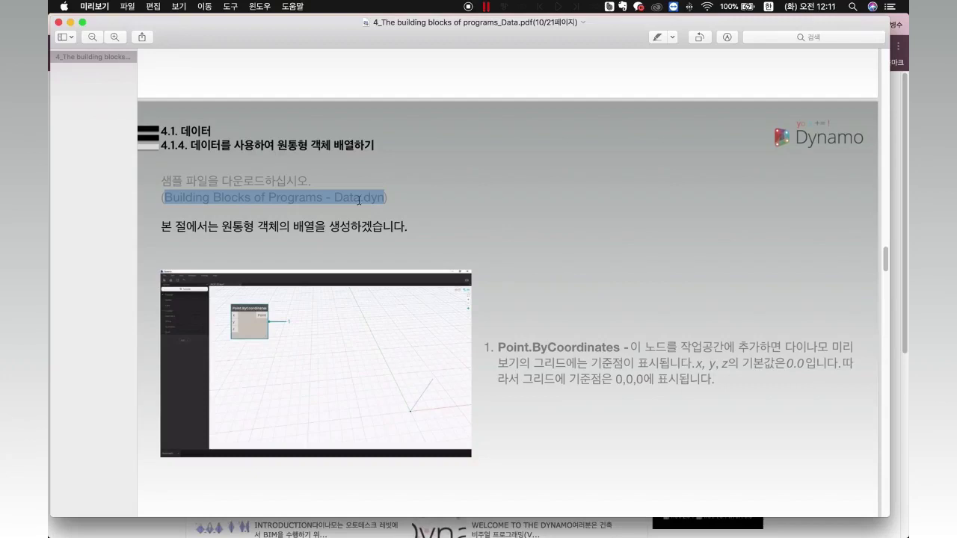
left_click(301, 238)
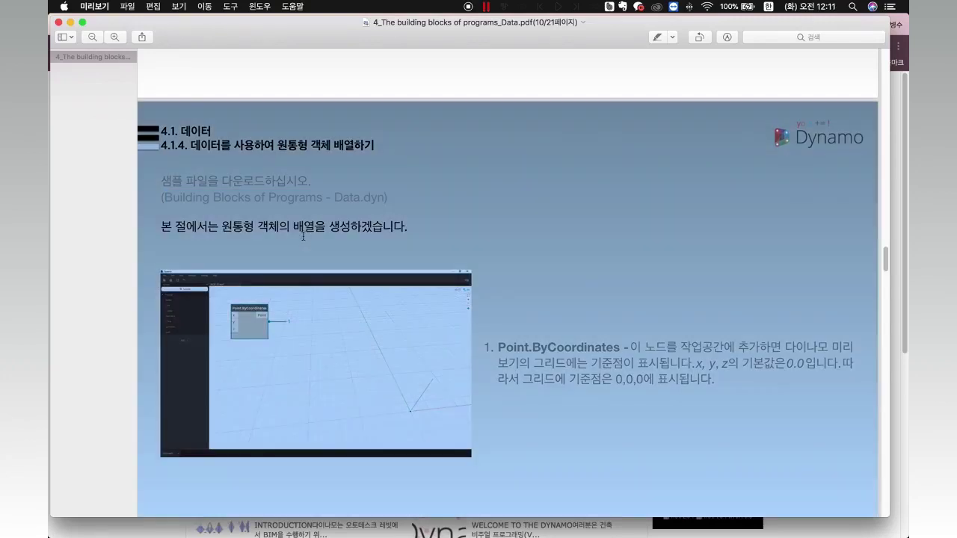
left_click(301, 238)
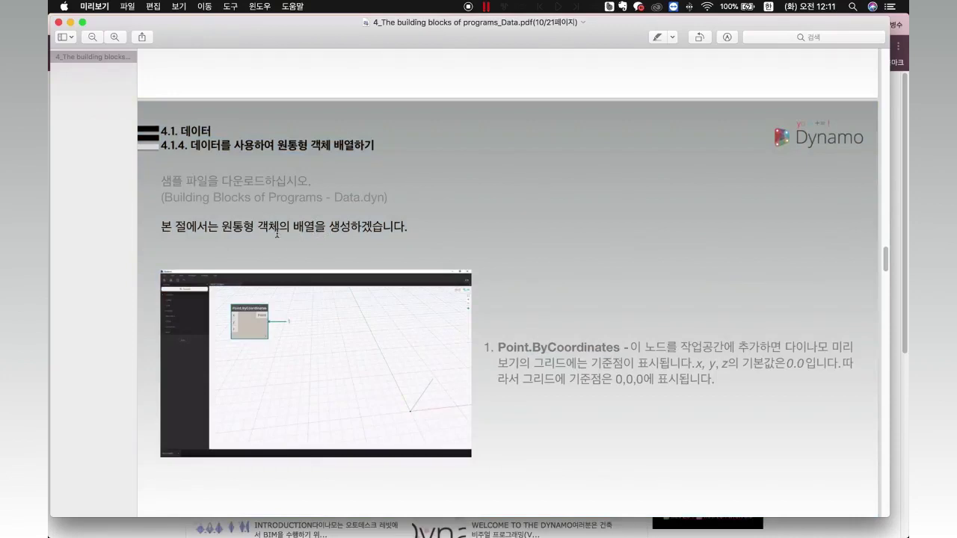
scroll(277, 234, "down", 3)
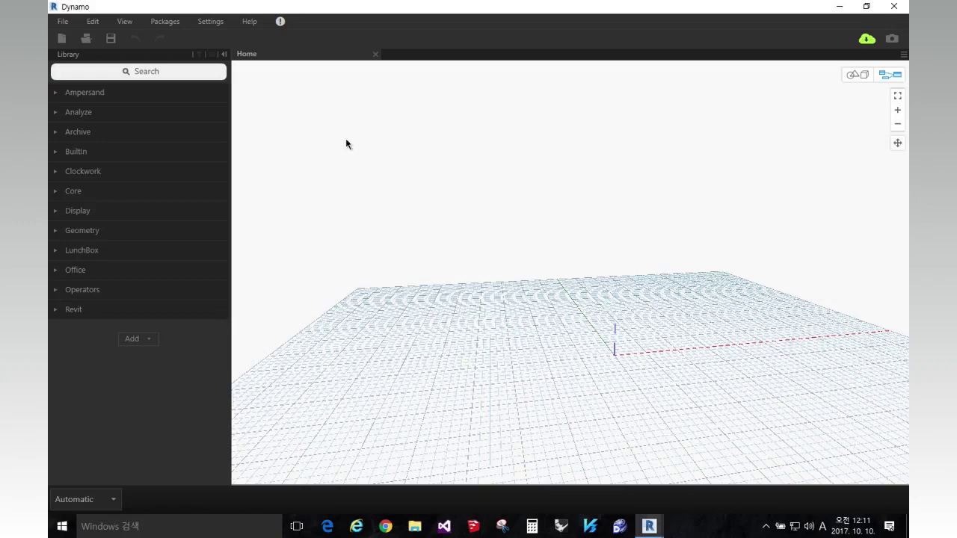
Search the Dynamo node library for "point", add a Point.ByCoordinates node and place it above the preview grid.
left_click(197, 71)
type("po")
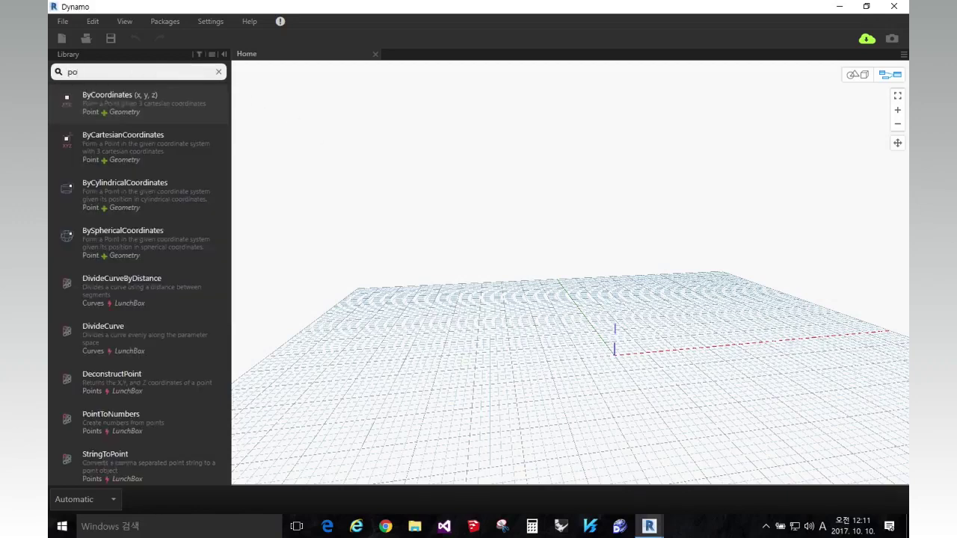
type("int")
mouse_move(196, 96)
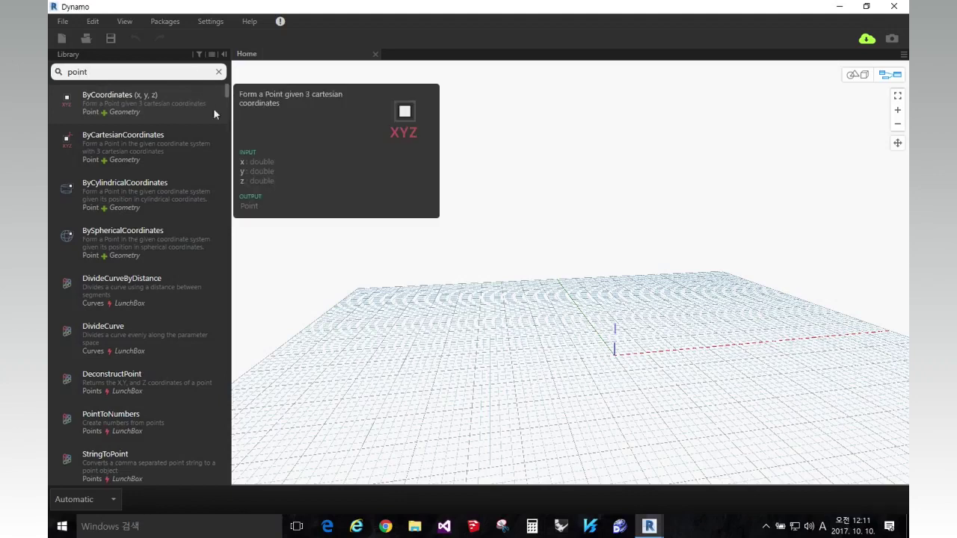
key("Return")
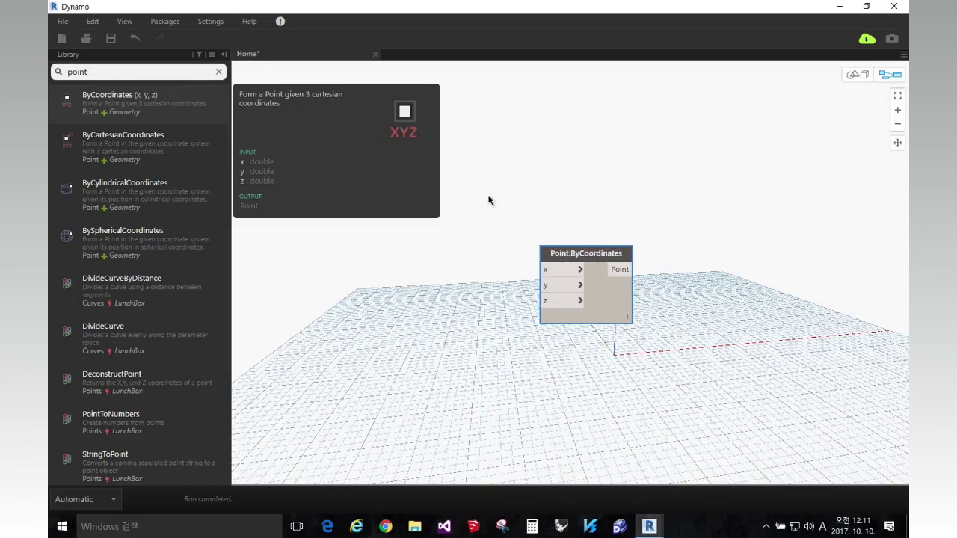
left_click_drag(608, 317, 510, 259)
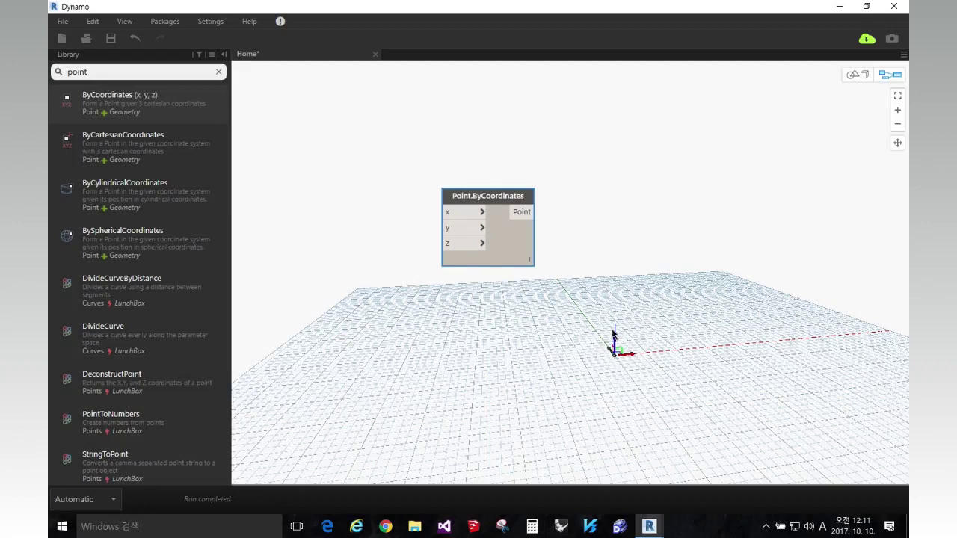
left_click(614, 357)
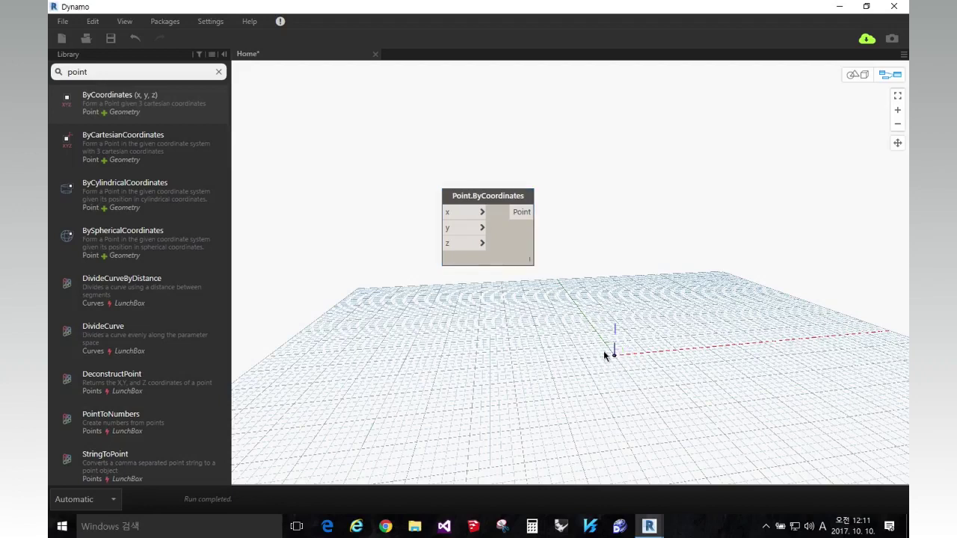
Switch the graph's run mode to Manual and back to Automatic.
mouse_move(493, 201)
left_click(98, 499)
left_click(98, 440)
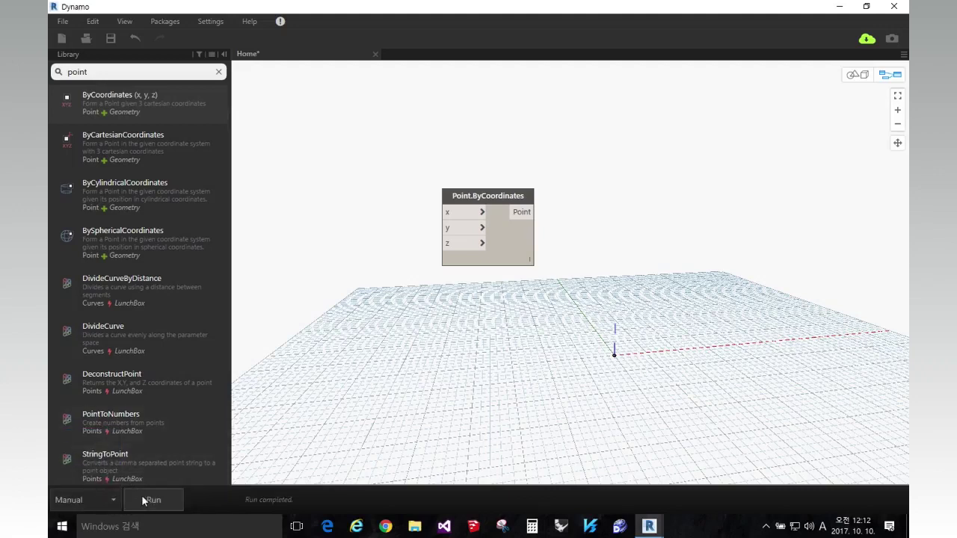
left_click(86, 500)
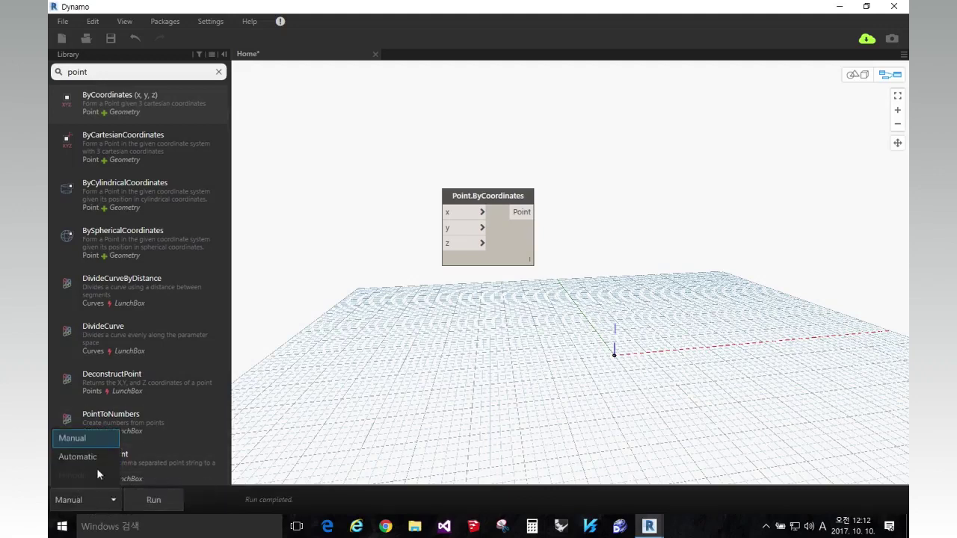
left_click(95, 454)
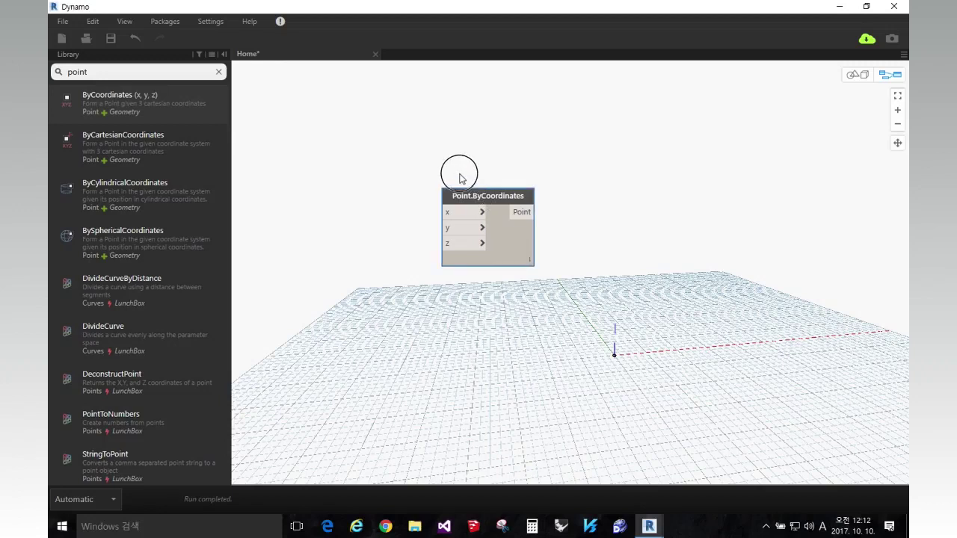
Shift the Point.ByCoordinates node slightly, search the library for "plane" and add a Plane.ByOriginNormal node.
left_click_drag(477, 190, 457, 169)
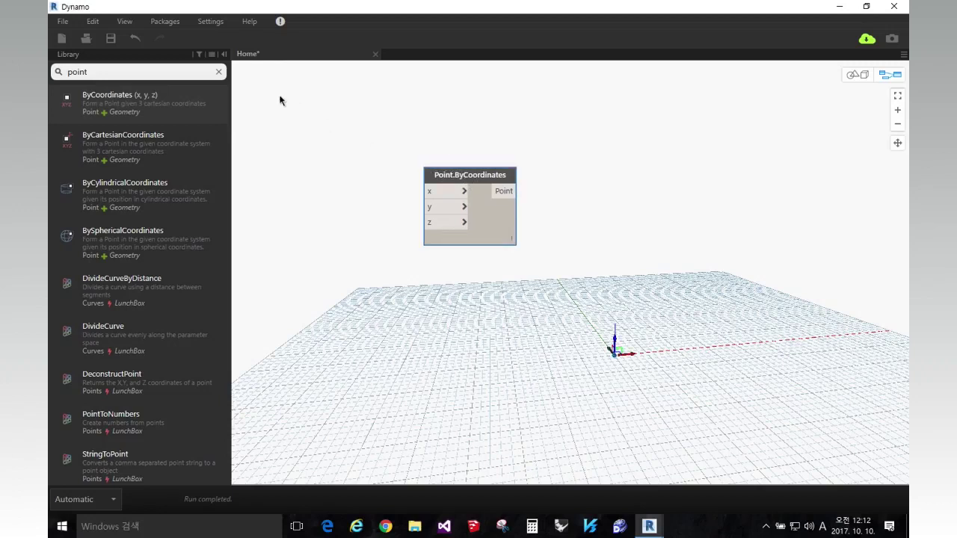
left_click(219, 71)
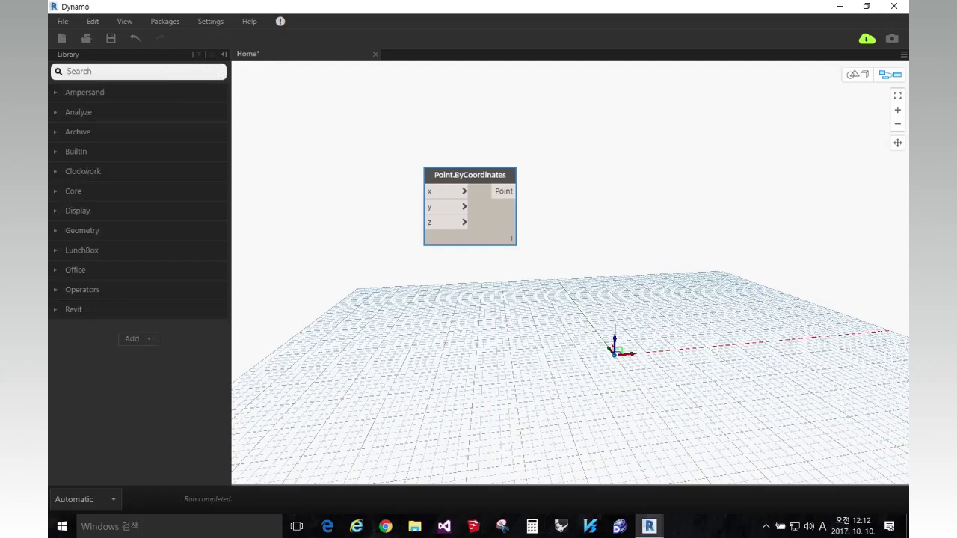
type("pla")
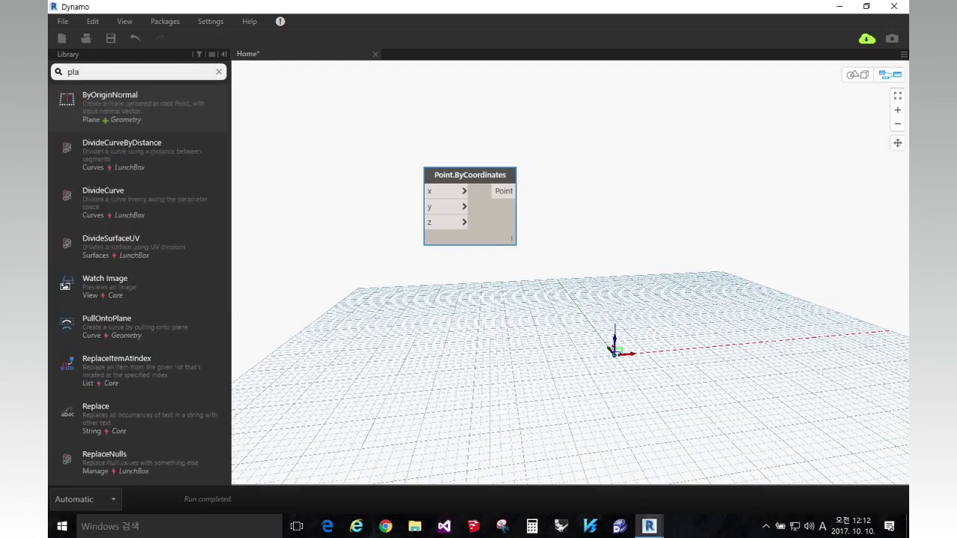
type("ne")
left_click(170, 94)
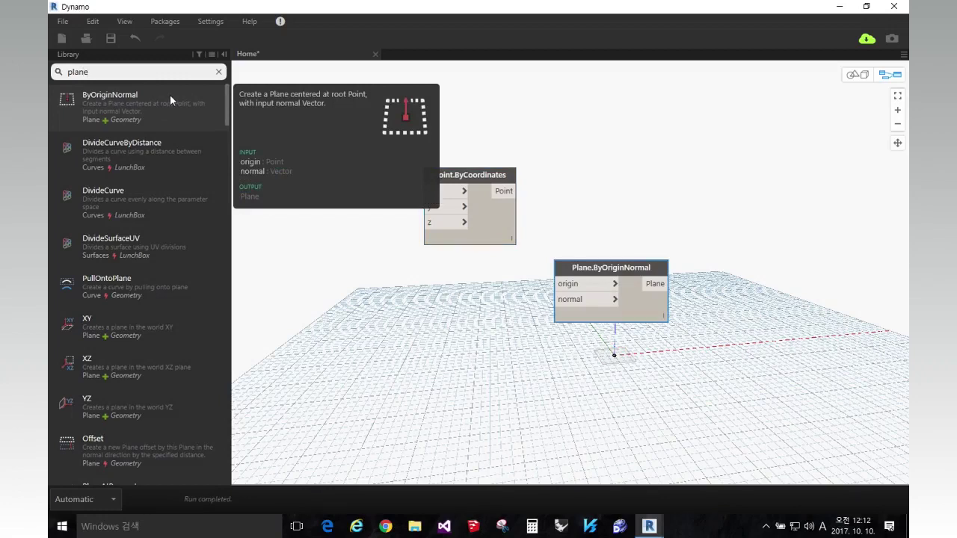
Rearrange the two nodes so that Point.ByCoordinates sits to the left of Plane.ByOriginNormal, above the grid.
left_click(648, 274)
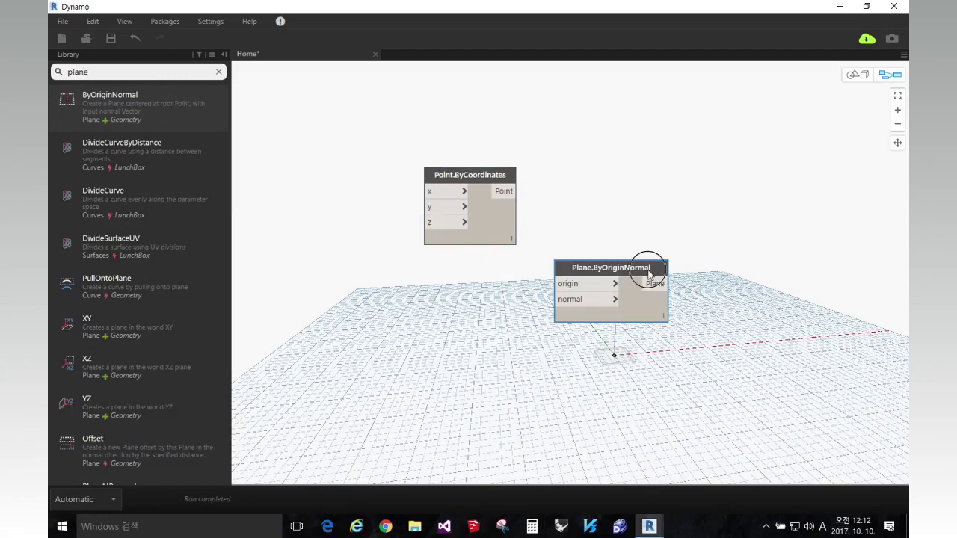
left_click_drag(648, 274, 365, 233)
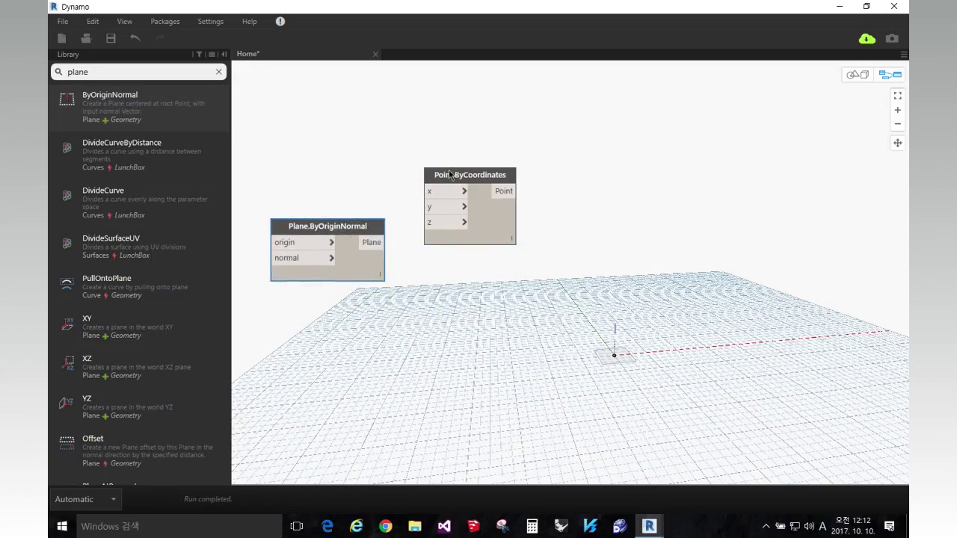
left_click_drag(450, 174, 538, 227)
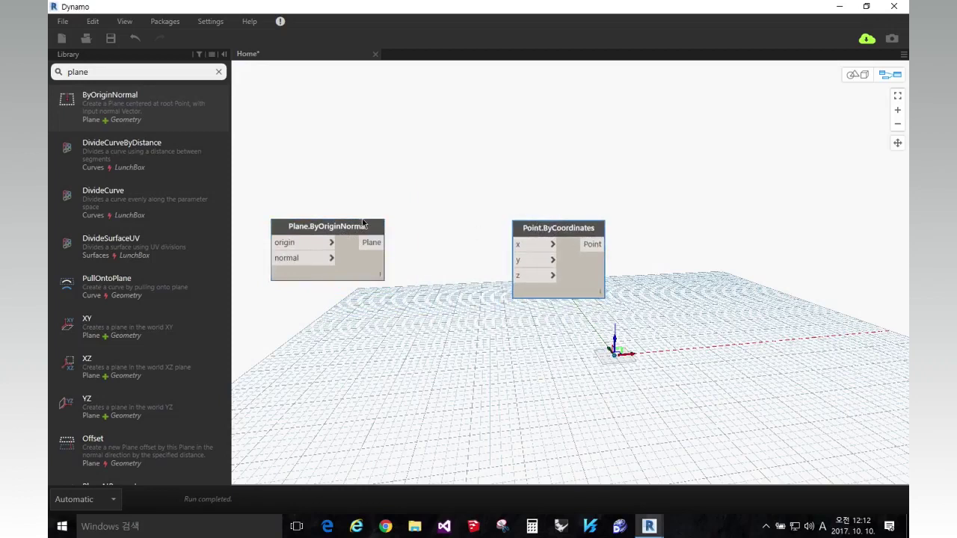
left_click_drag(364, 224, 408, 167)
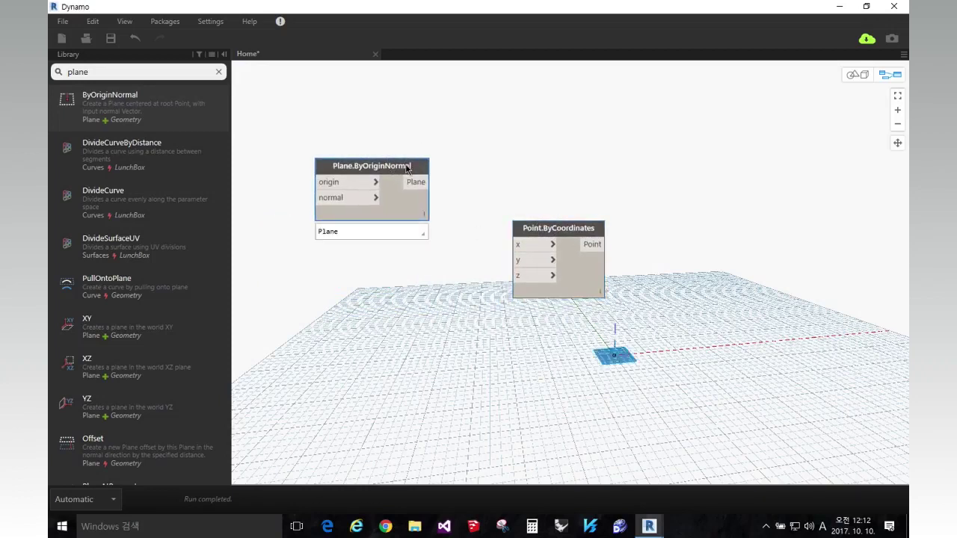
left_click(500, 171)
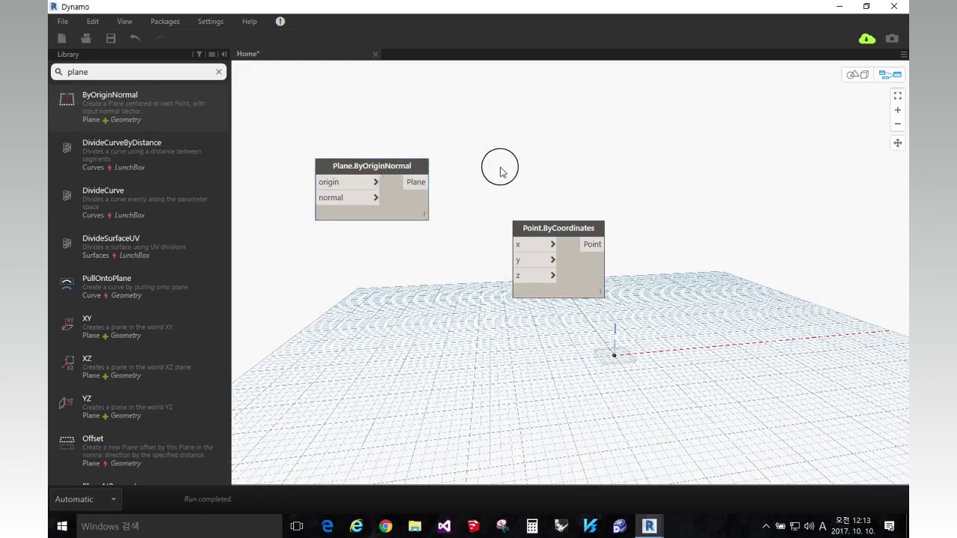
left_click_drag(401, 206, 524, 204)
left_click(581, 215)
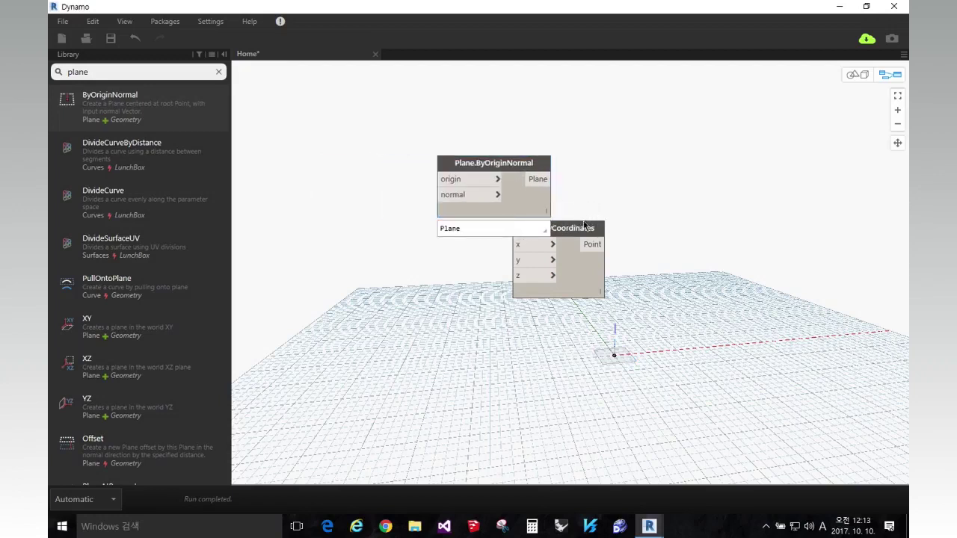
left_click_drag(584, 226, 371, 178)
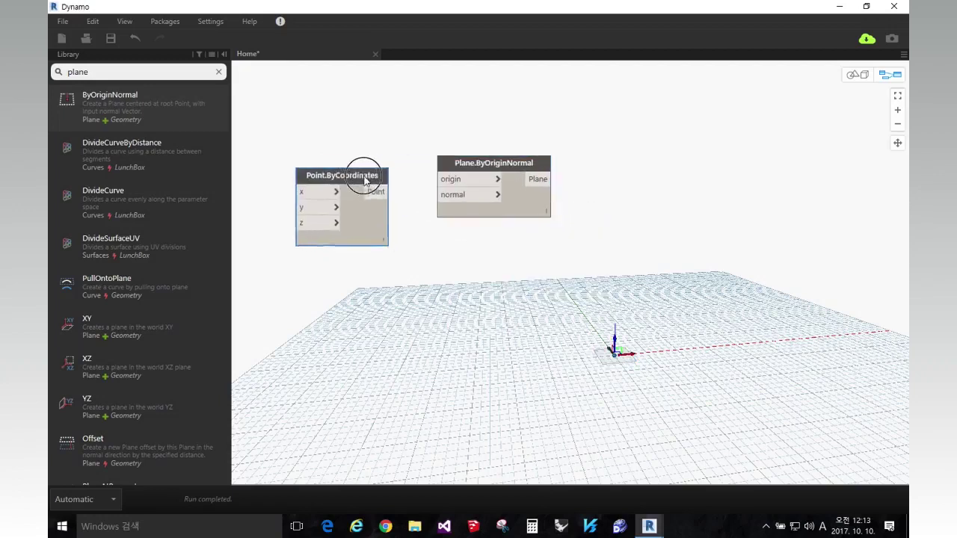
Check the ByOriginNormal node's input description in the library and move the Plane.ByOriginNormal node farther from the point node.
left_click(451, 179)
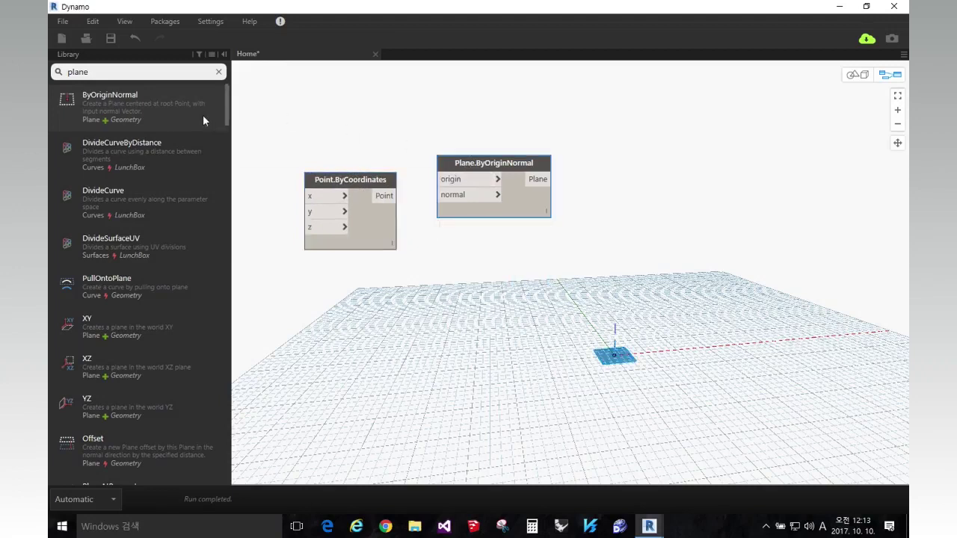
mouse_move(200, 119)
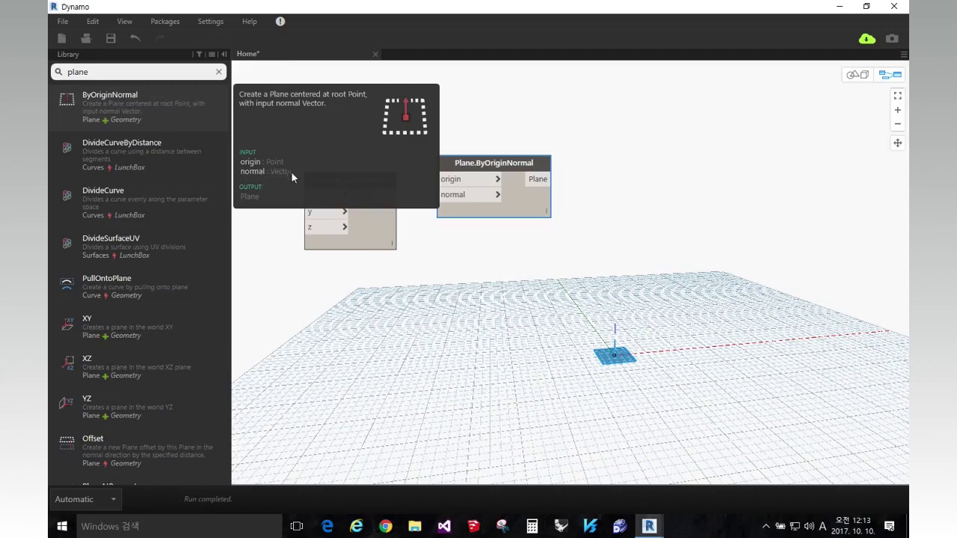
left_click(451, 287)
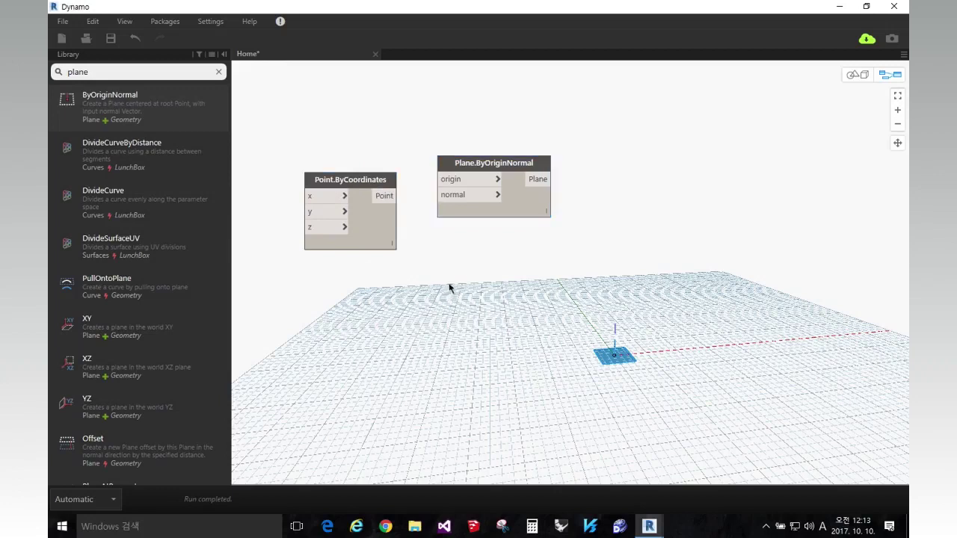
left_click_drag(487, 159, 526, 195)
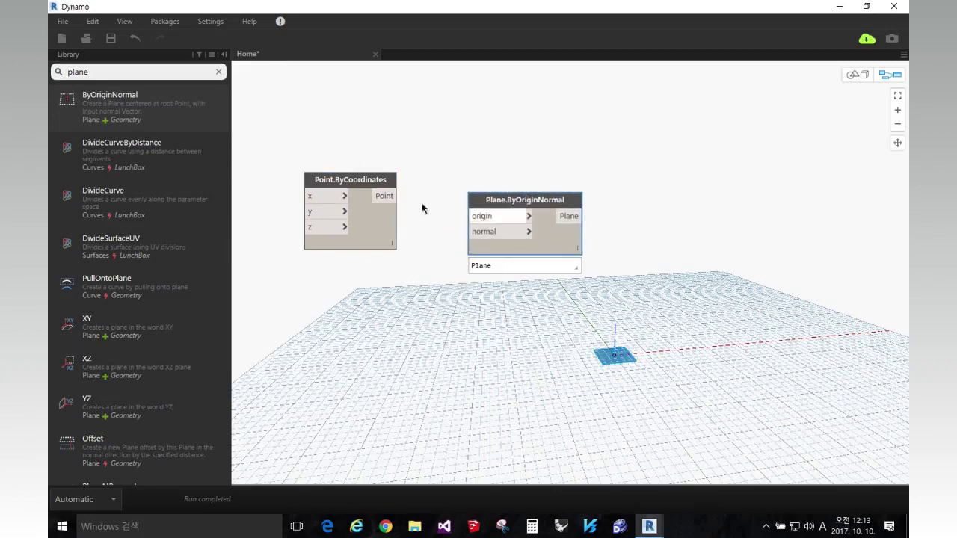
Wire the Point output into the plane node's origin input, move Point.ByCoordinates slightly higher, and check the normal input's default value.
left_click_drag(376, 184, 481, 222)
left_click(620, 370)
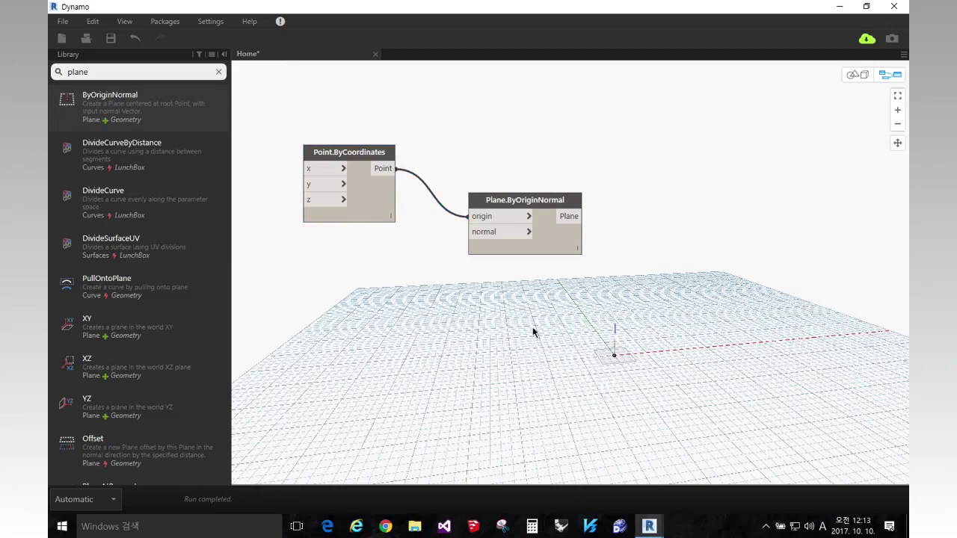
mouse_move(480, 238)
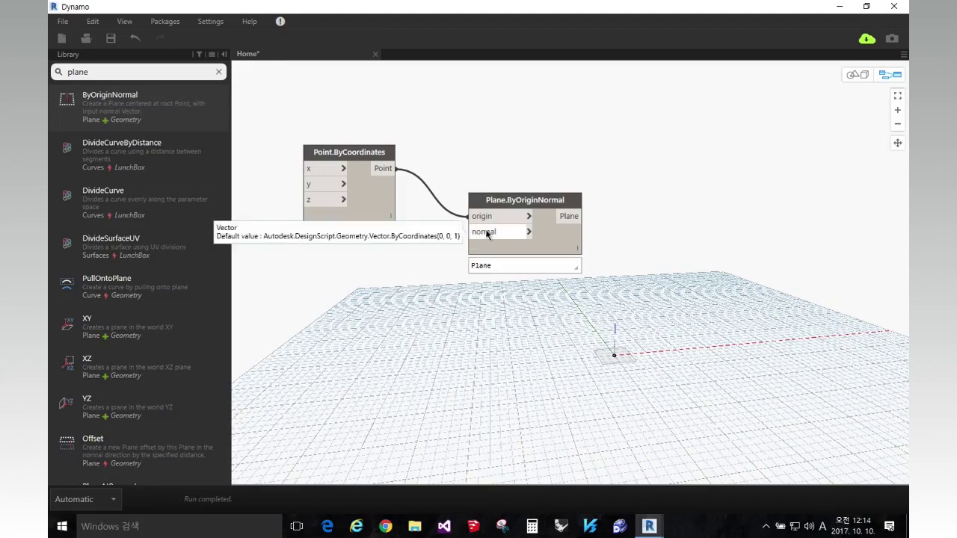
Replace the library search with "vector".
left_click(218, 72)
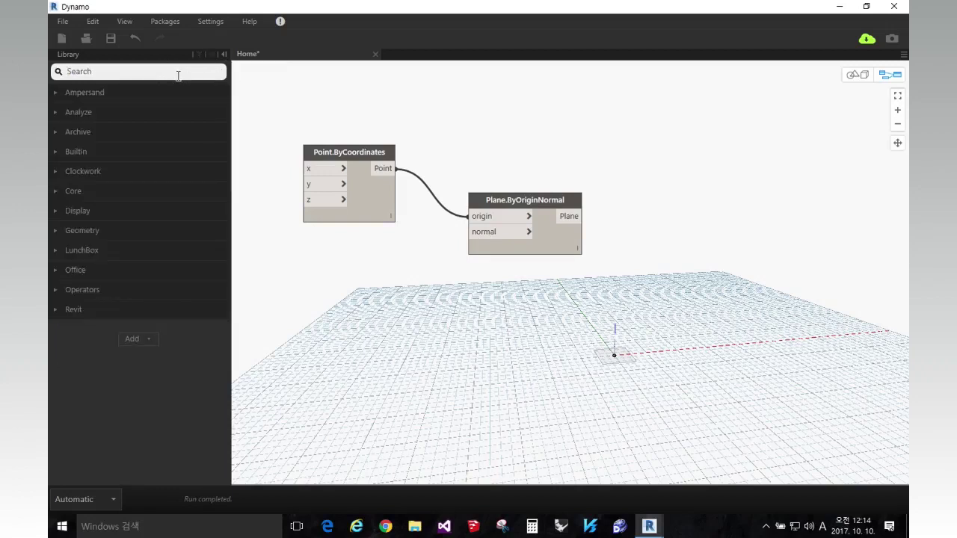
type("ve")
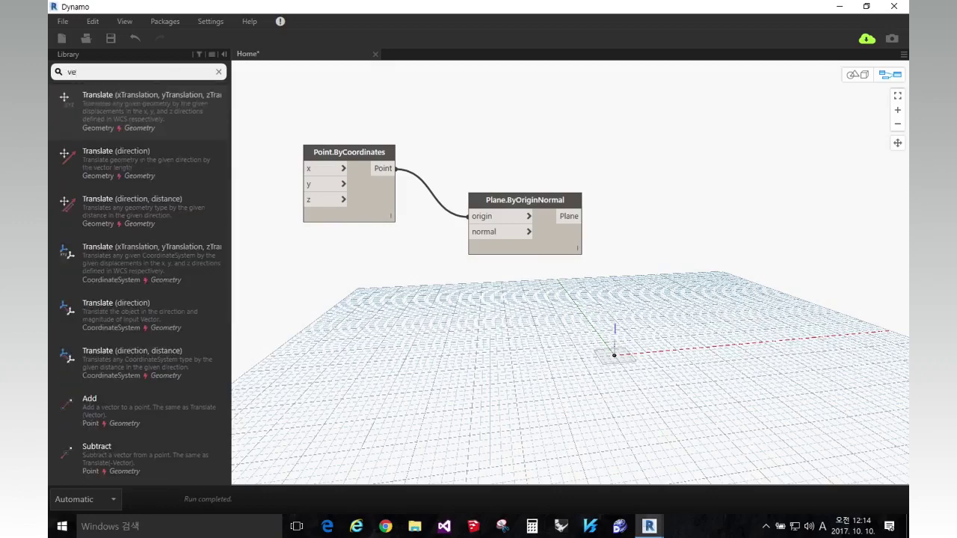
type("ctor")
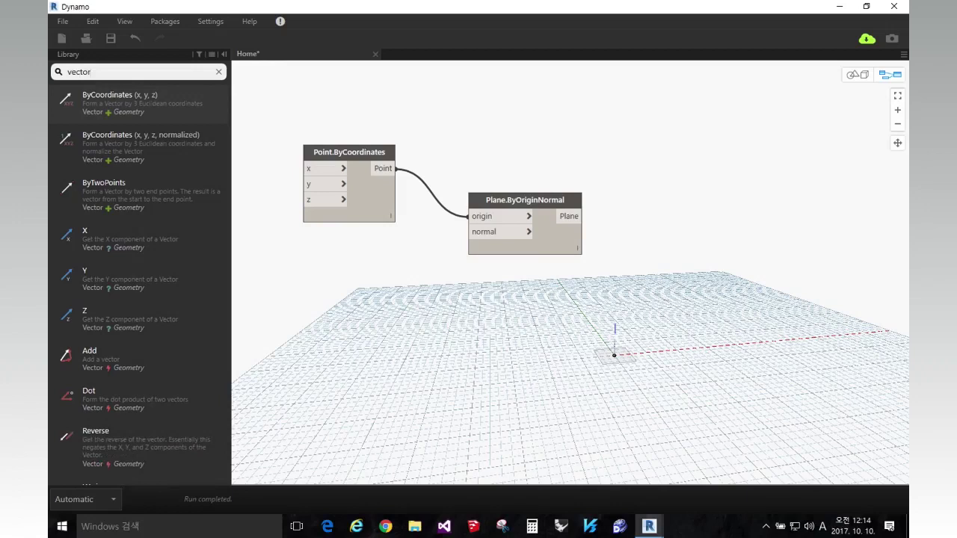
Add a Vector.Z node, place it below Point.ByCoordinates, and wire its double output into the plane's normal input.
mouse_move(103, 321)
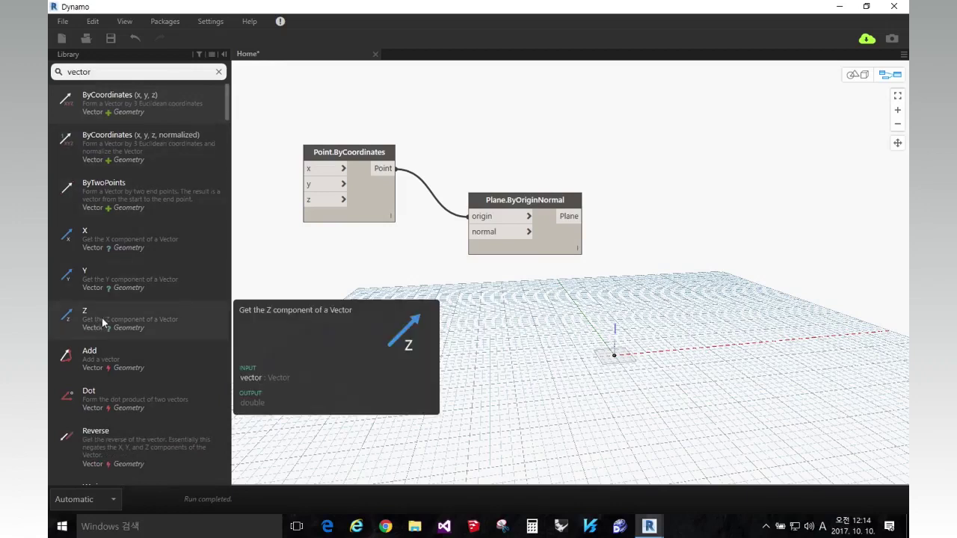
left_click(314, 311)
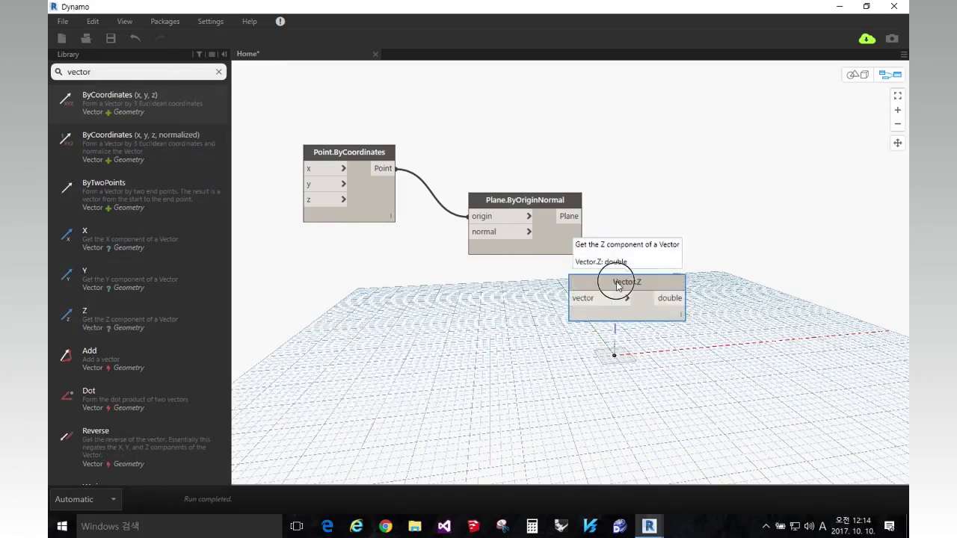
left_click_drag(618, 286, 315, 306)
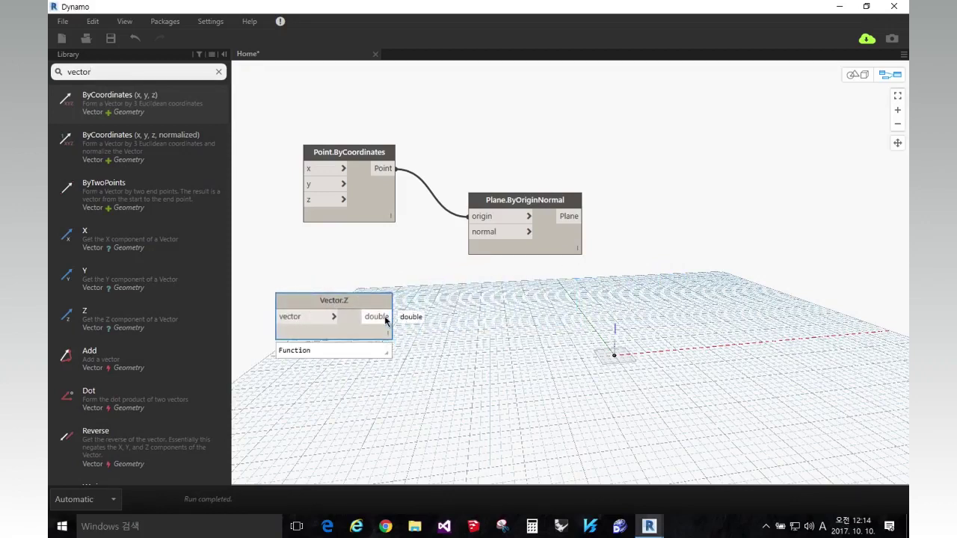
left_click(388, 317)
left_click(469, 231)
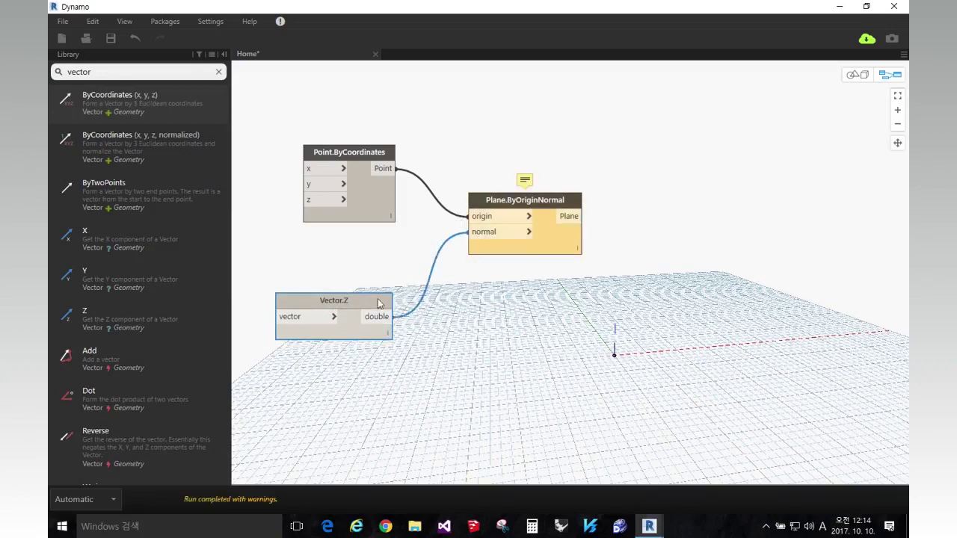
Find the ZAxis vector in the library results, add a Vector.ZAxis node and remove its duplicate.
scroll(172, 163, "down", 8)
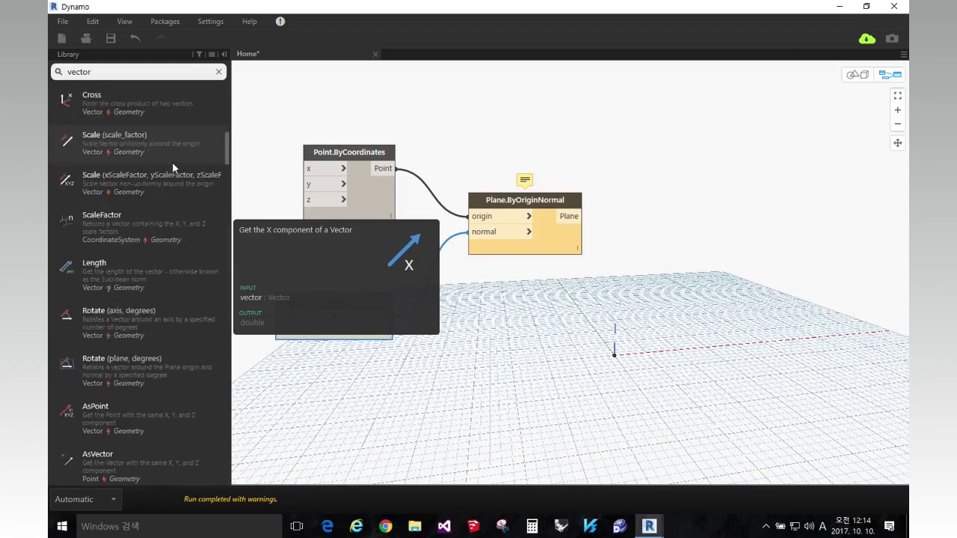
scroll(172, 162, "down", 3)
scroll(172, 161, "up", 10)
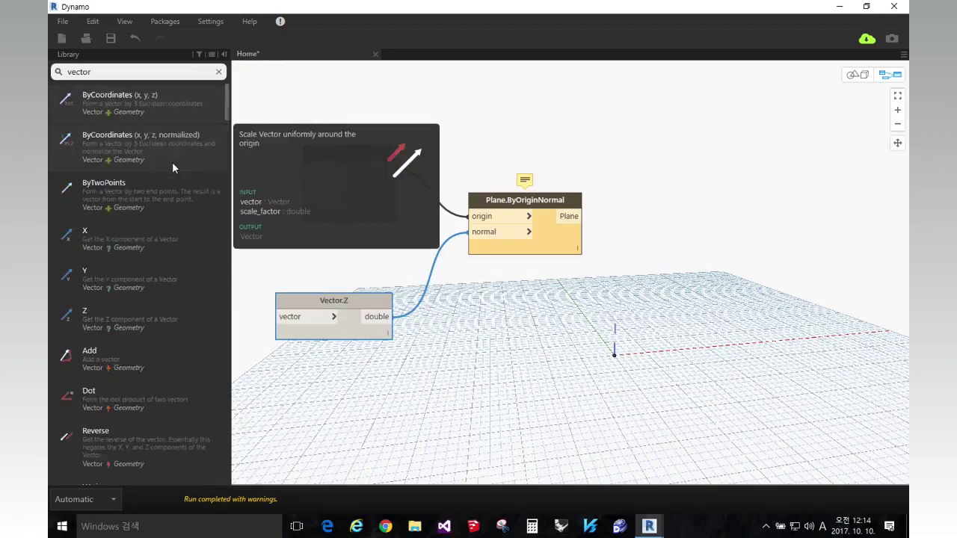
scroll(172, 162, "down", 6)
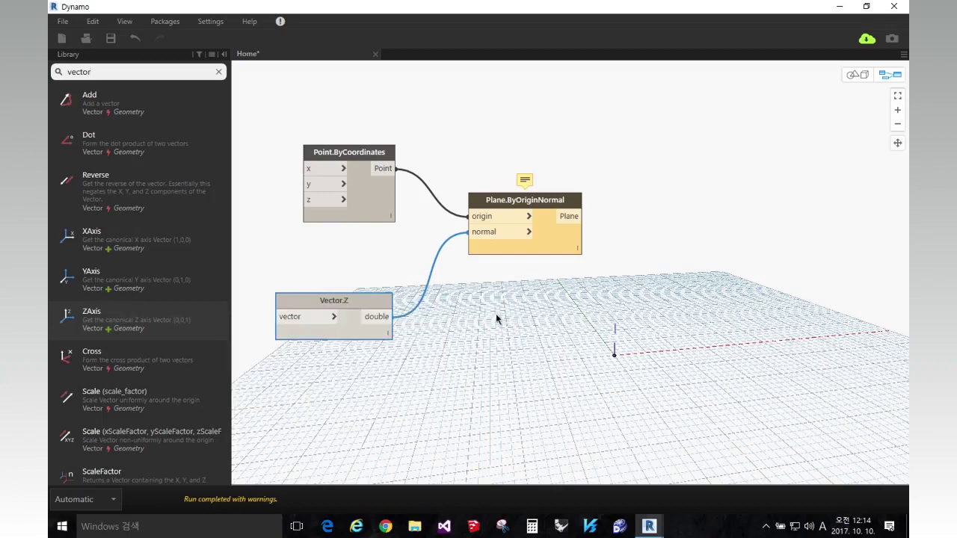
left_click(214, 324)
left_click(213, 324)
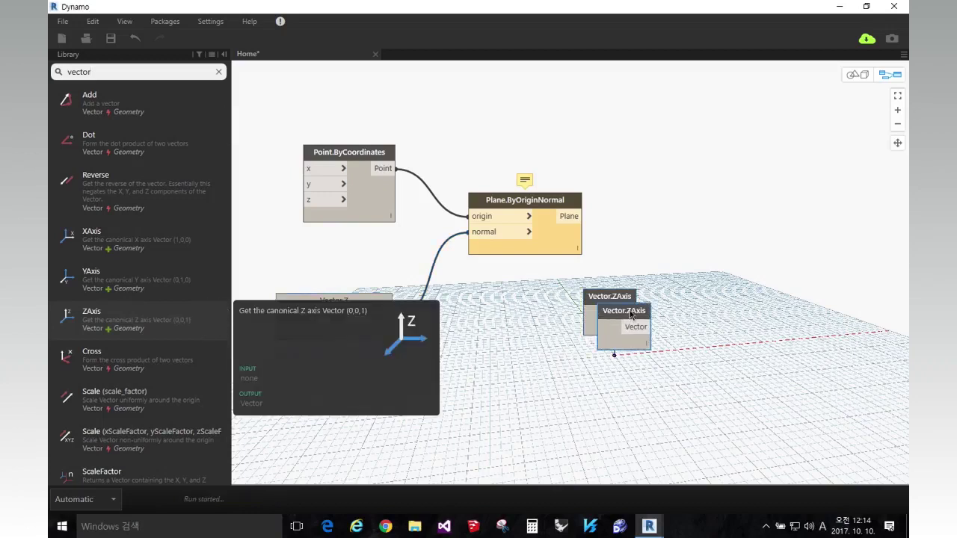
right_click(634, 314)
left_click(653, 318)
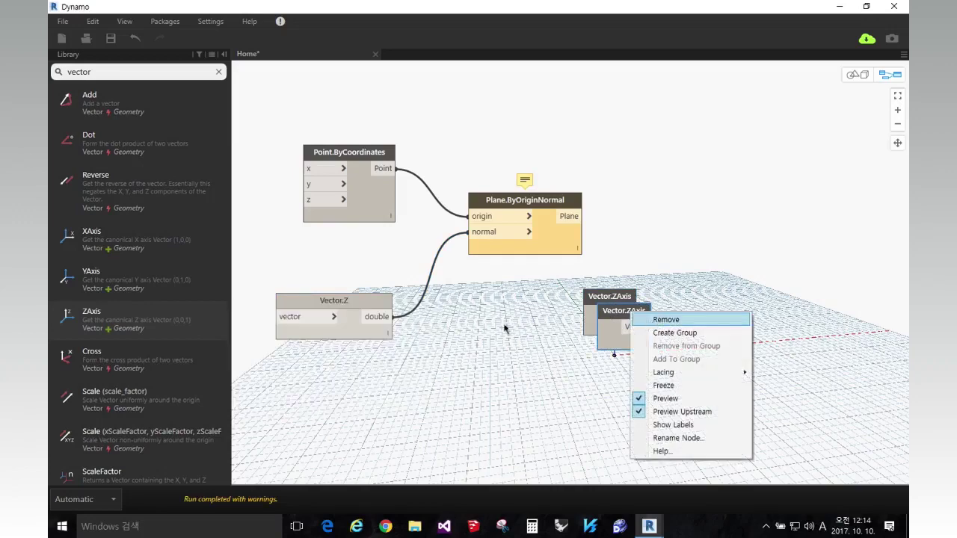
Remove the Vector.Z node and wire Vector.ZAxis into the plane's normal input in its place, positioned below Point.ByCoordinates.
left_click(340, 302)
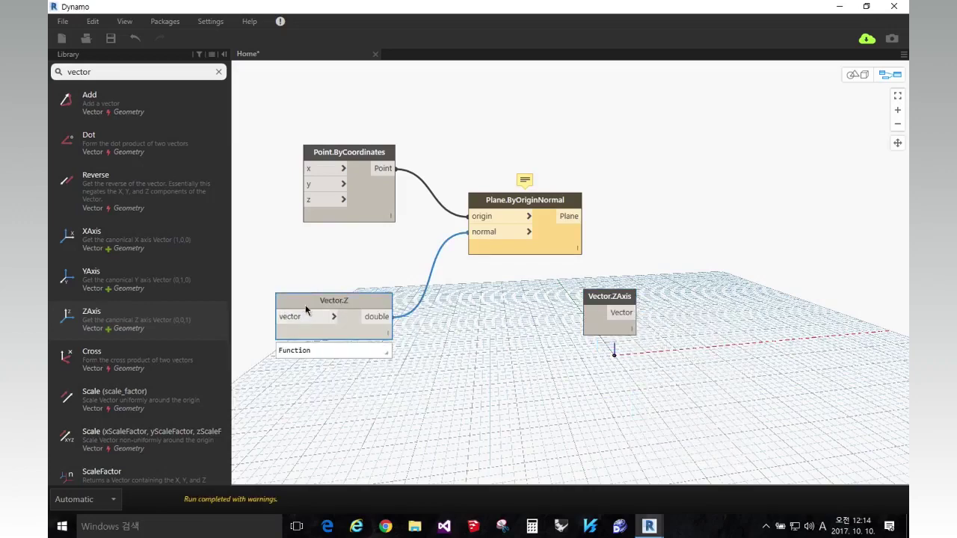
right_click(324, 310)
left_click(334, 314)
left_click_drag(607, 303, 482, 232)
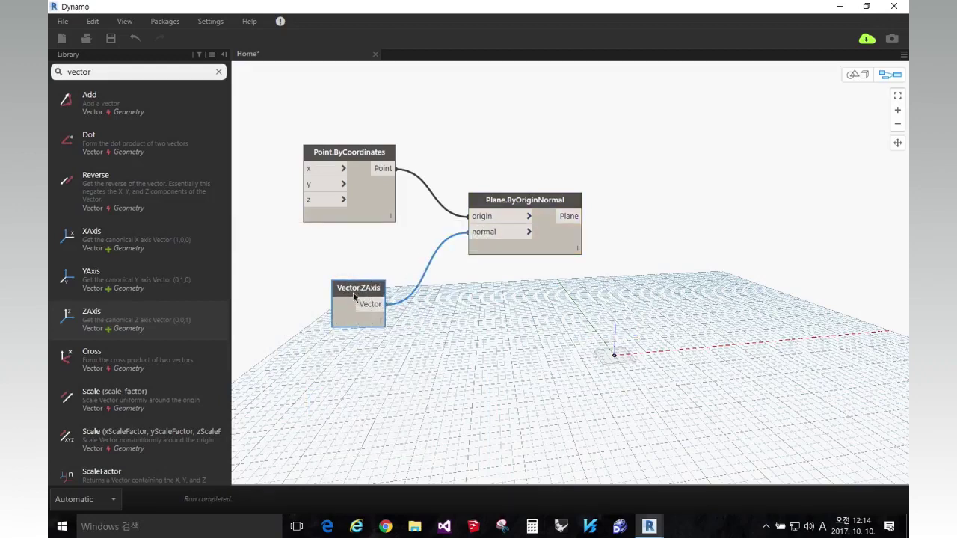
left_click_drag(355, 291, 334, 275)
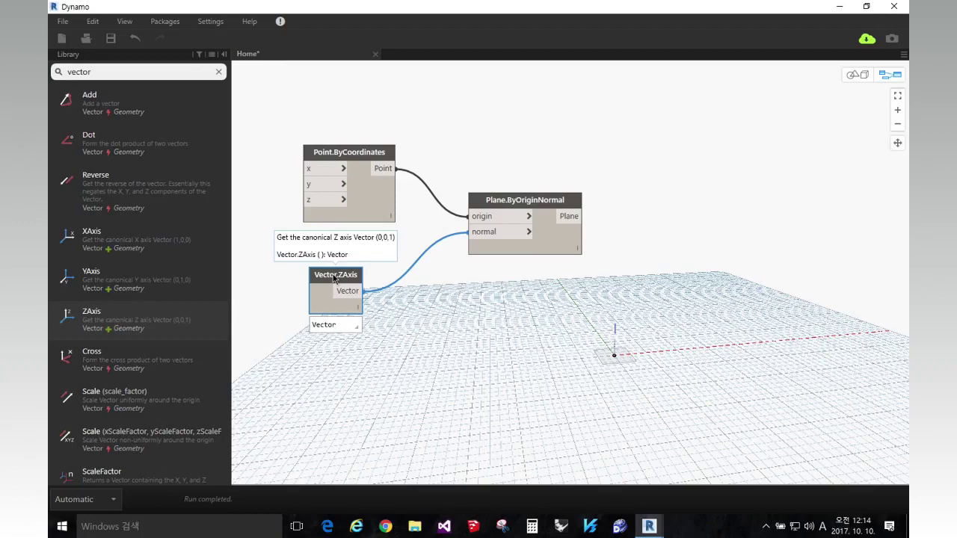
left_click(491, 203)
double_click(491, 203)
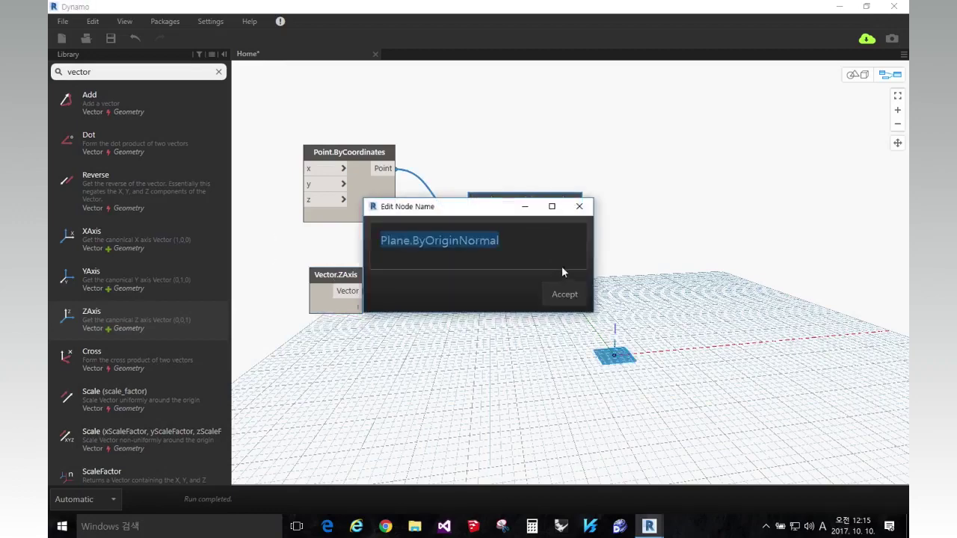
left_click(584, 202)
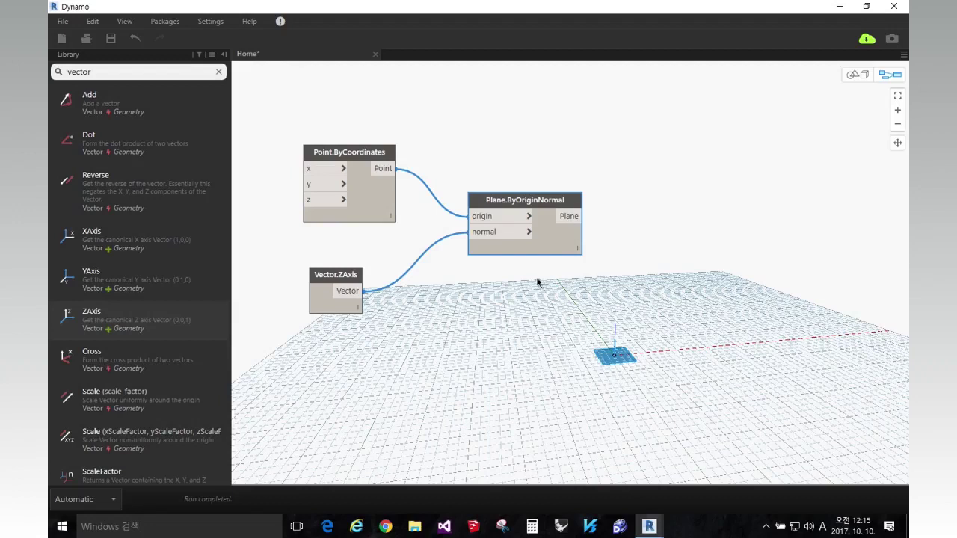
Move the Plane.ByOriginNormal node slightly lower and closer to the point and vector nodes.
mouse_move(504, 206)
left_click_drag(543, 202, 518, 218)
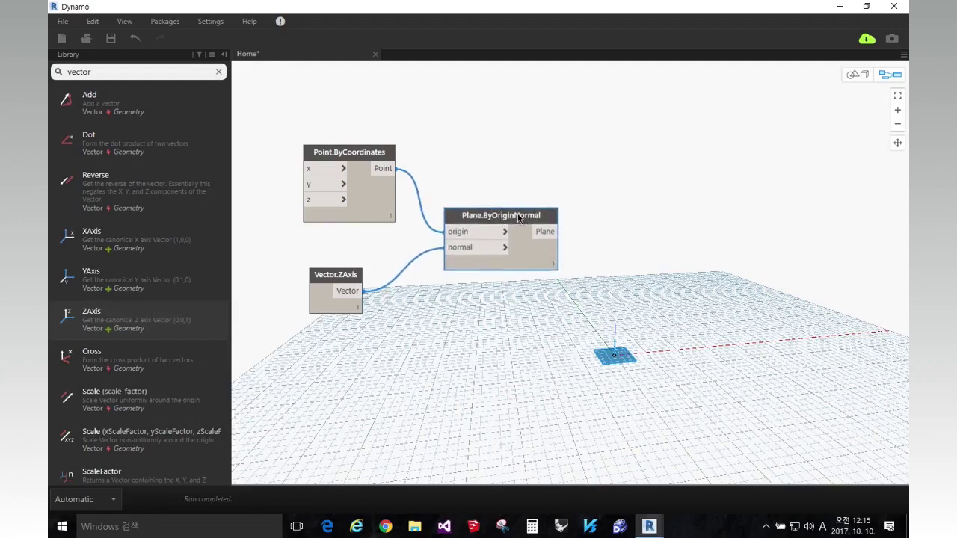
Search the library for "circle." and add a Circle.ByCenterPointRadius node to the right of Plane.ByOriginNormal.
left_click(219, 73)
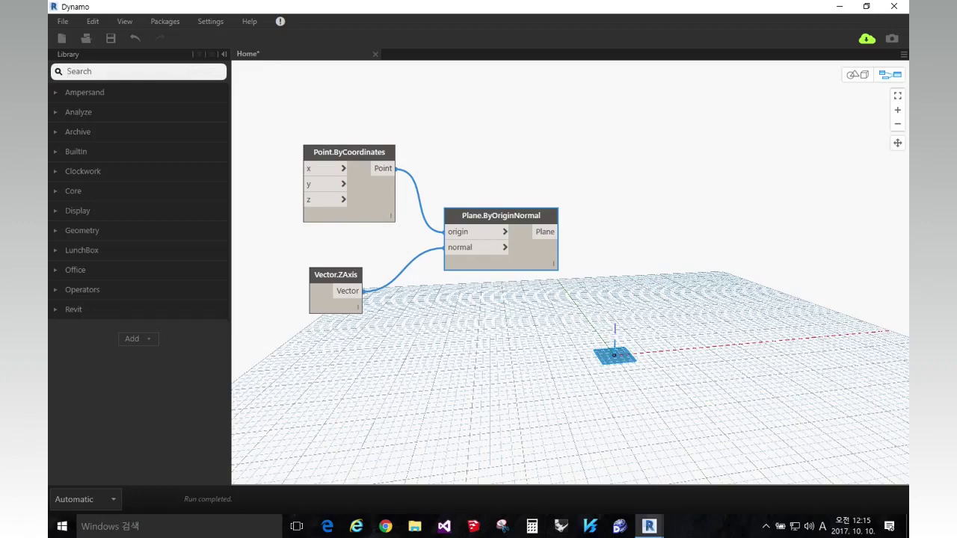
type("circle.")
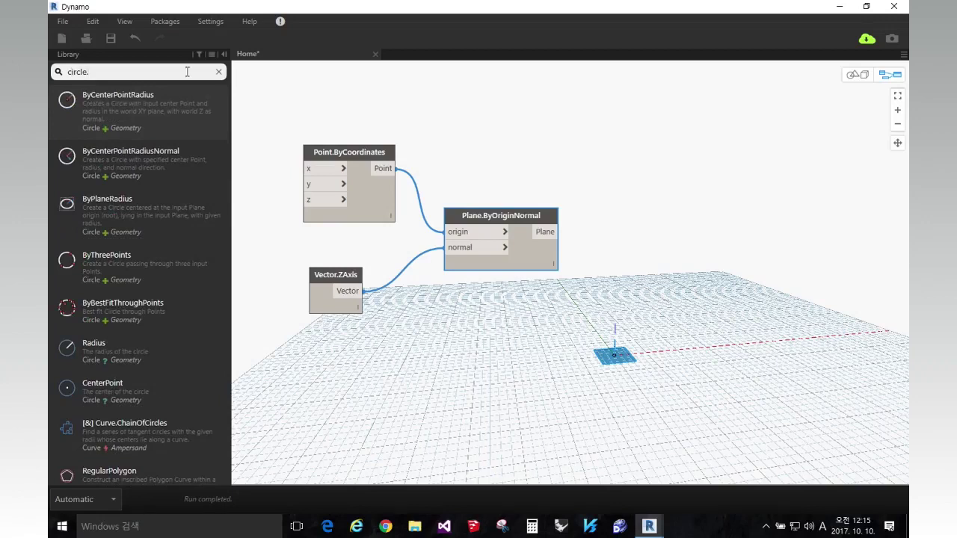
mouse_move(180, 110)
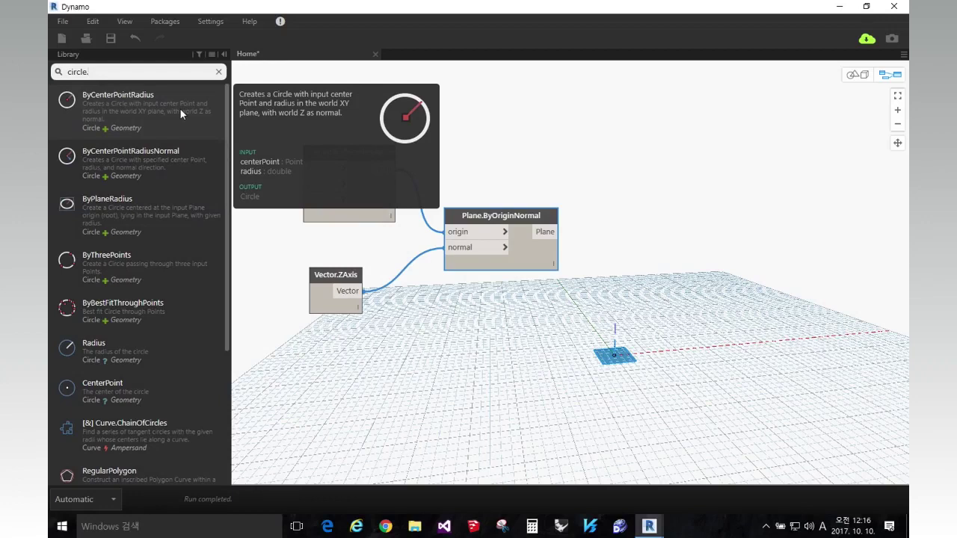
left_click(180, 107)
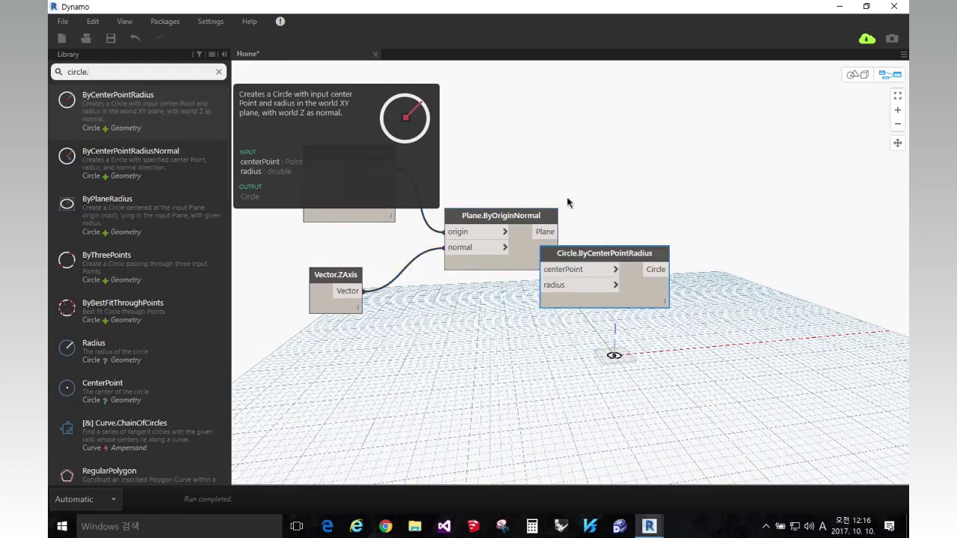
left_click_drag(591, 255, 664, 194)
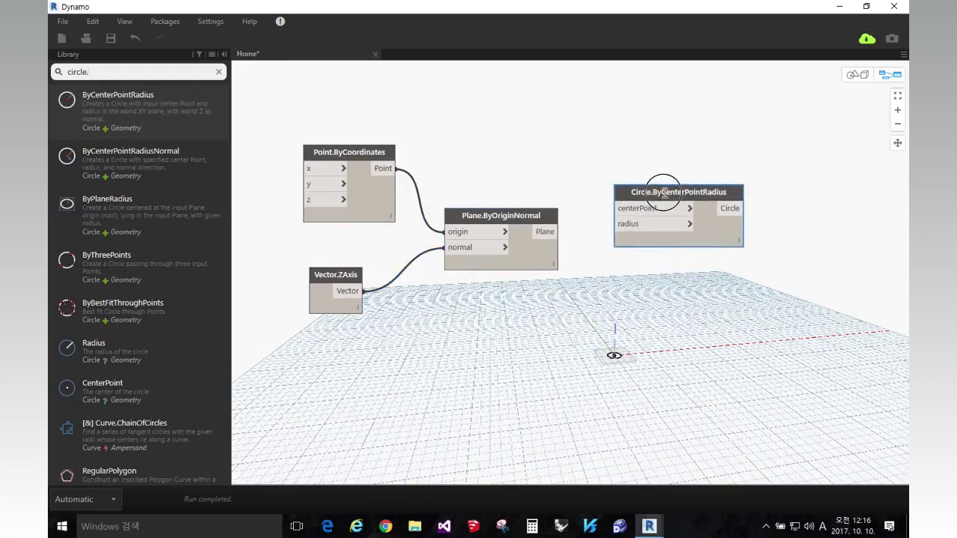
Try wiring the Plane output into the centerPoint input of Circle.ByCenterPointRadius, and nudge the circle node slightly.
left_click_drag(557, 234, 627, 216)
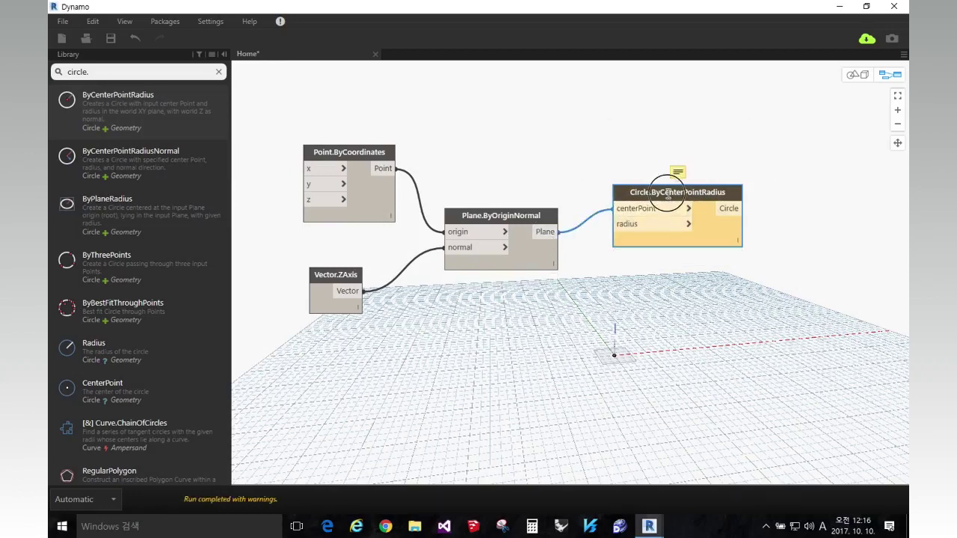
left_click_drag(680, 197, 678, 202)
mouse_move(679, 202)
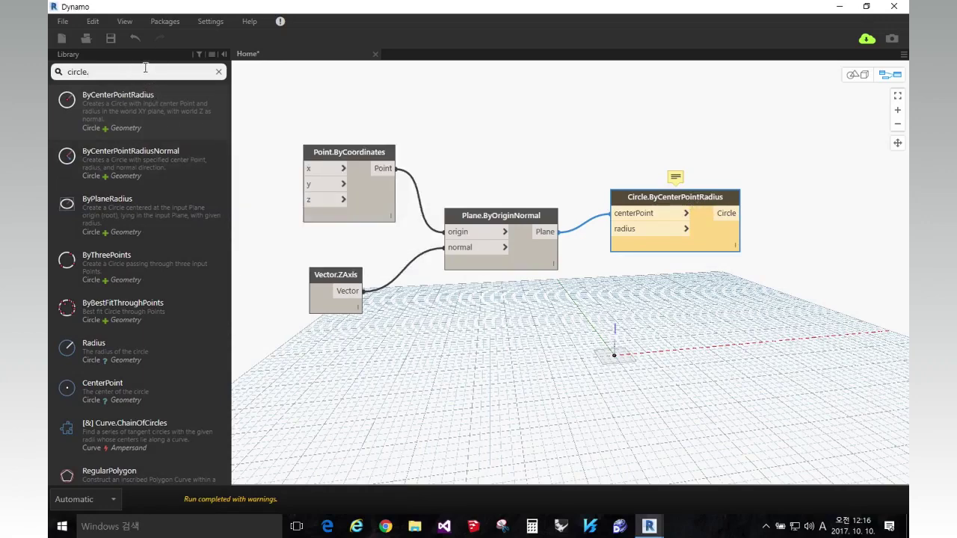
Refine the library search to "circle.byplane", add a Circle.ByPlaneRadius node and place it below Circle.ByCenterPointRadius.
type("by")
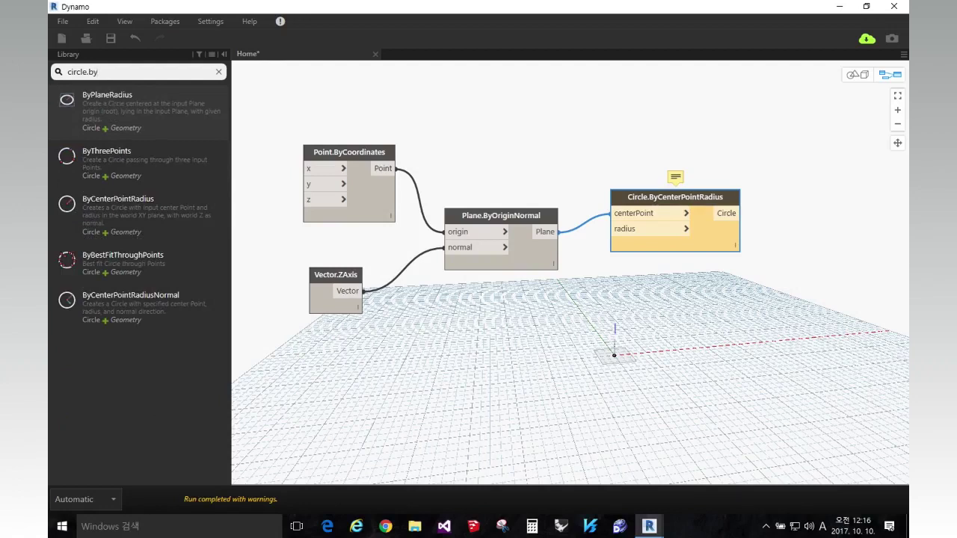
type("center")
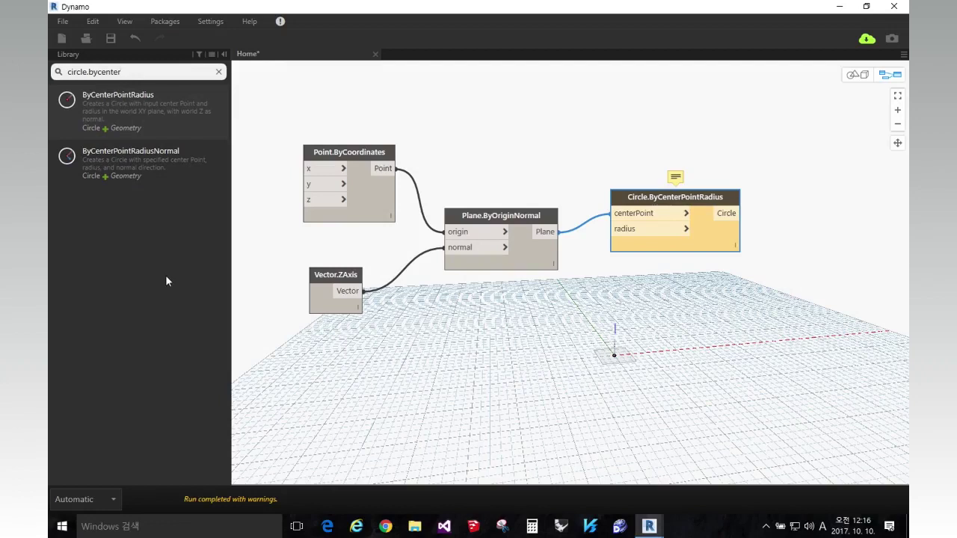
key("BackSpace")
key("BackSpace")
key("BackSpace")
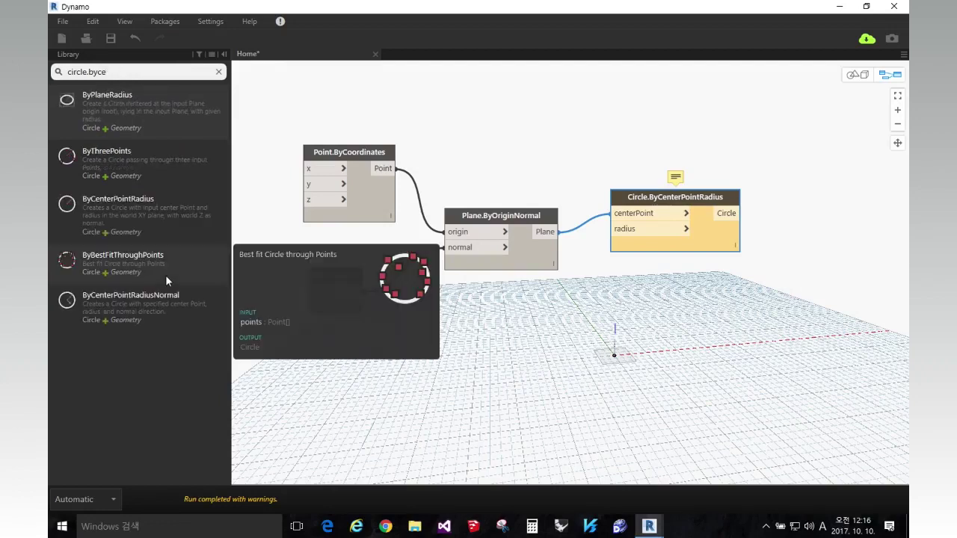
key("BackSpace")
key("BackSpace")
type("pla")
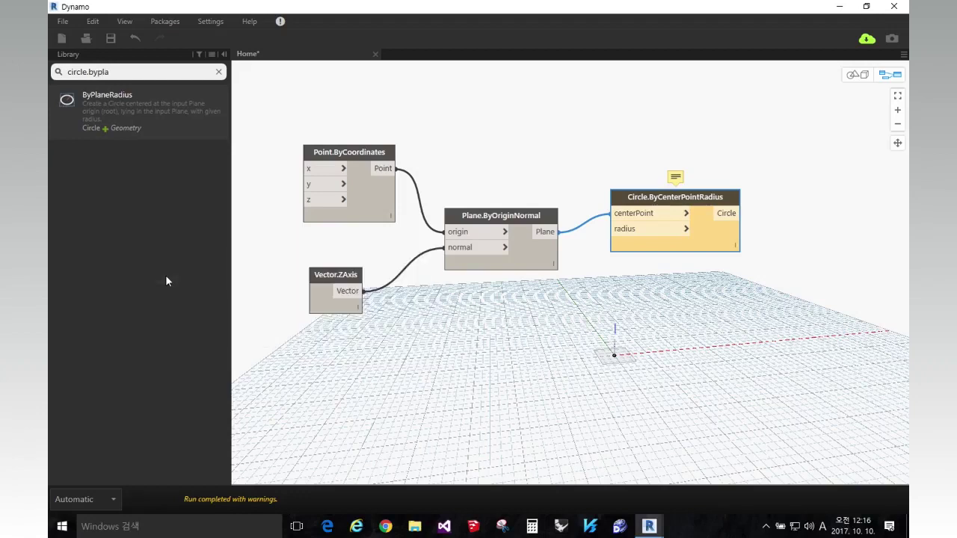
type("ne")
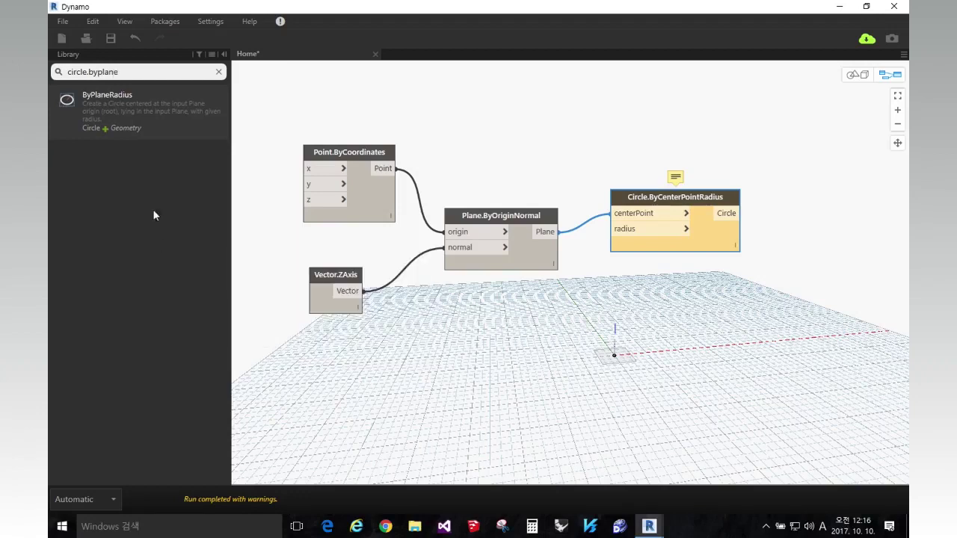
left_click(146, 90)
left_click_drag(623, 270, 683, 272)
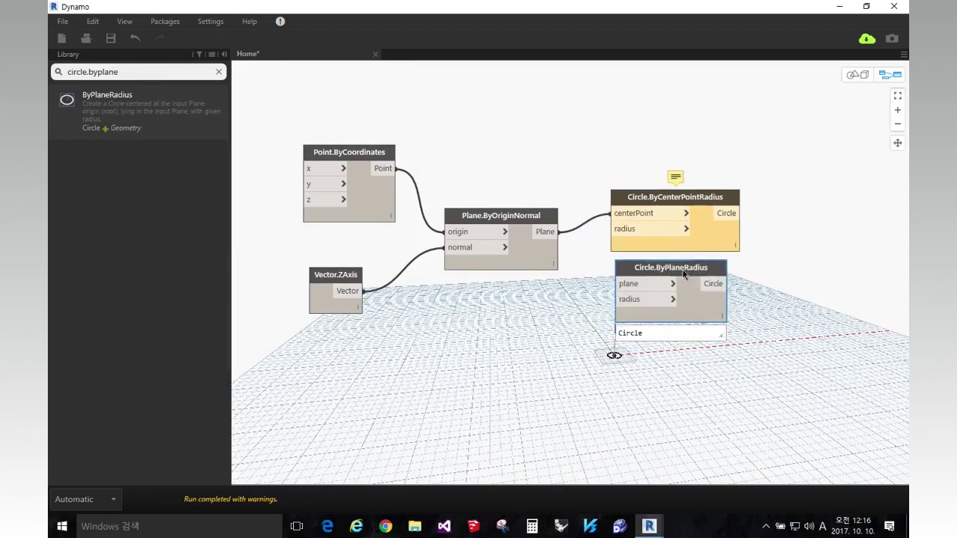
Clear the library search, open the Circle category under Geometry and examine its creation and query node descriptions.
left_click(219, 72)
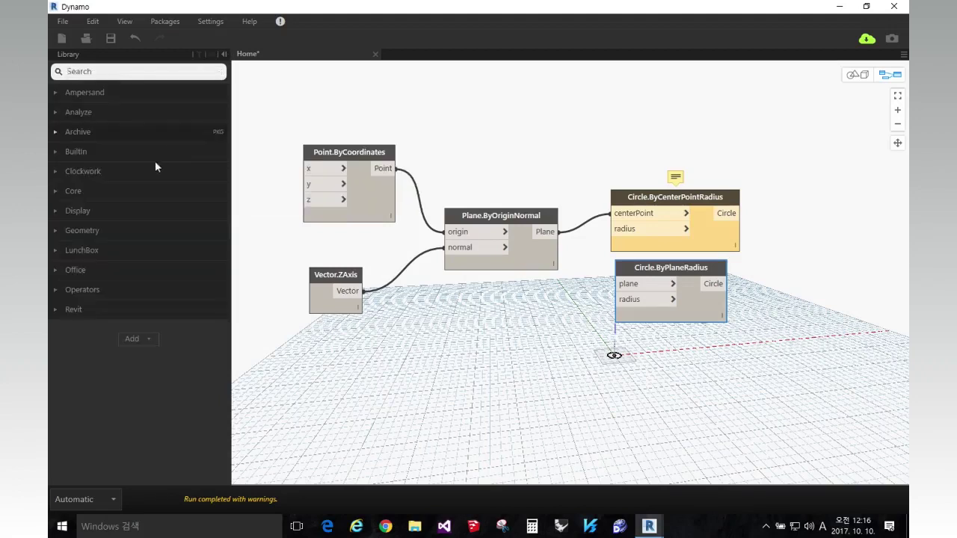
left_click(56, 232)
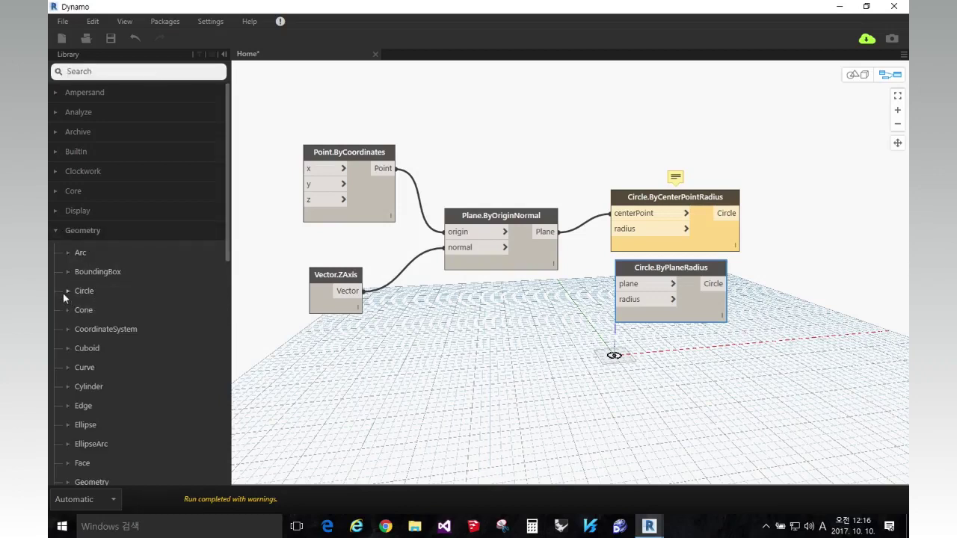
left_click(124, 294)
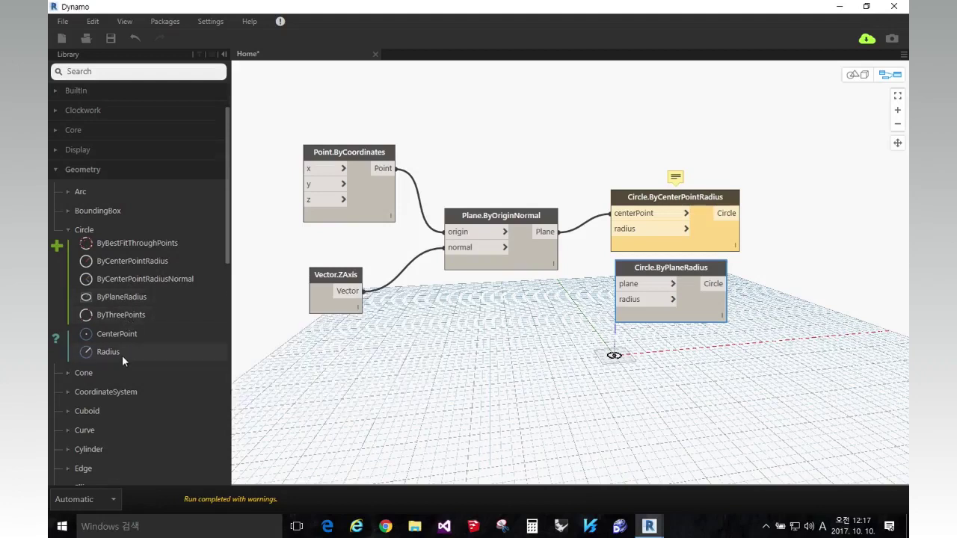
mouse_move(122, 356)
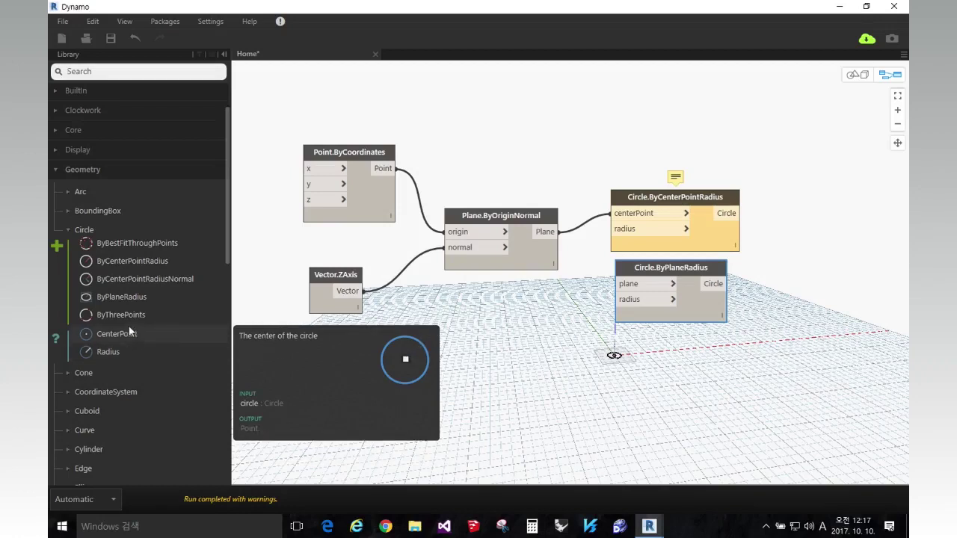
mouse_move(129, 321)
mouse_move(135, 297)
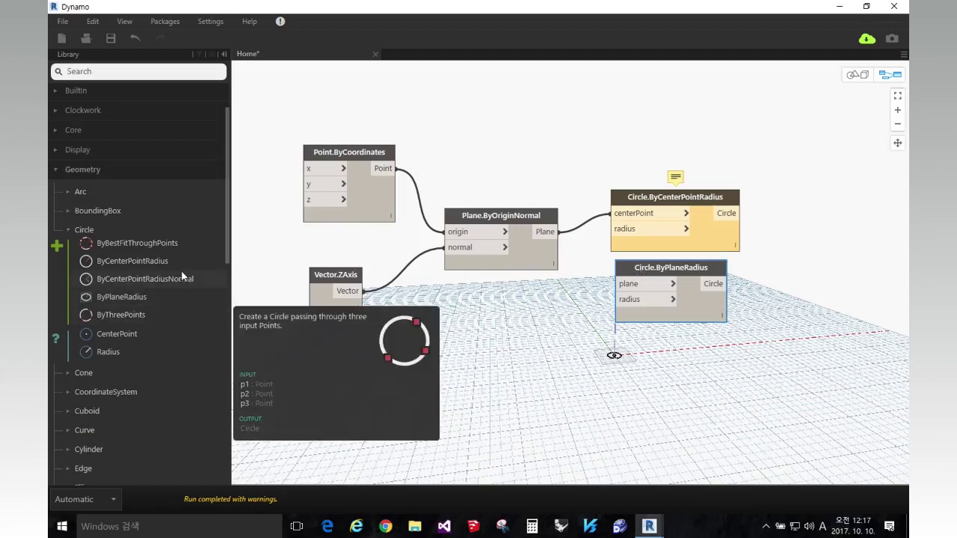
mouse_move(181, 271)
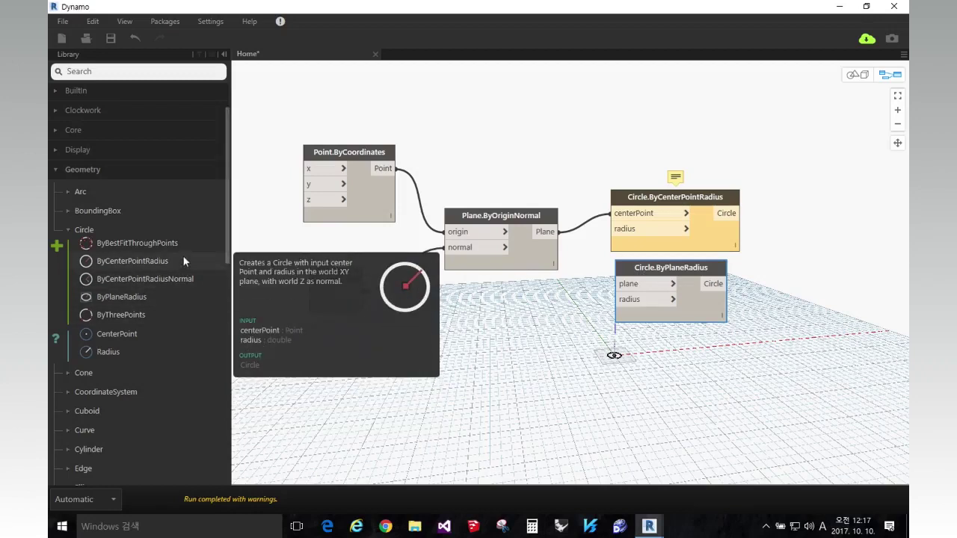
mouse_move(187, 241)
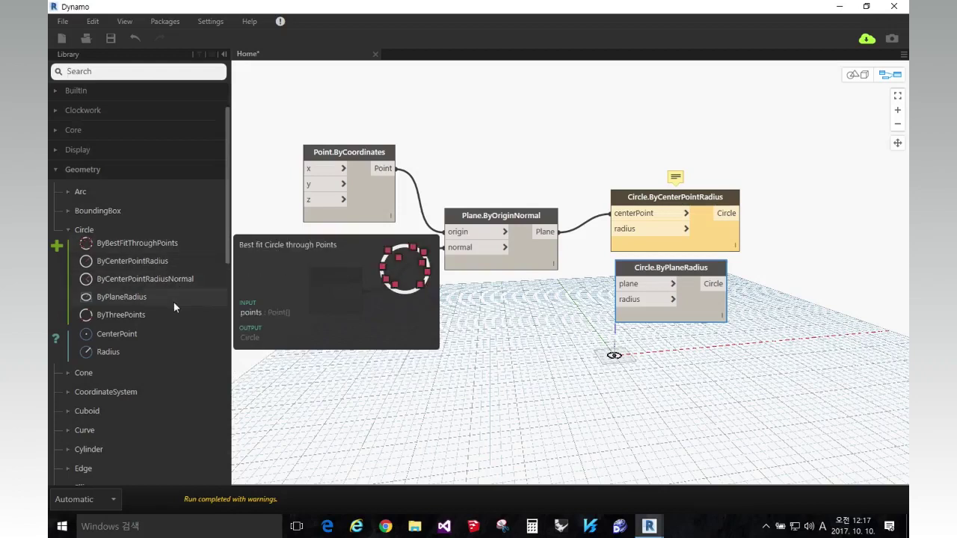
mouse_move(172, 306)
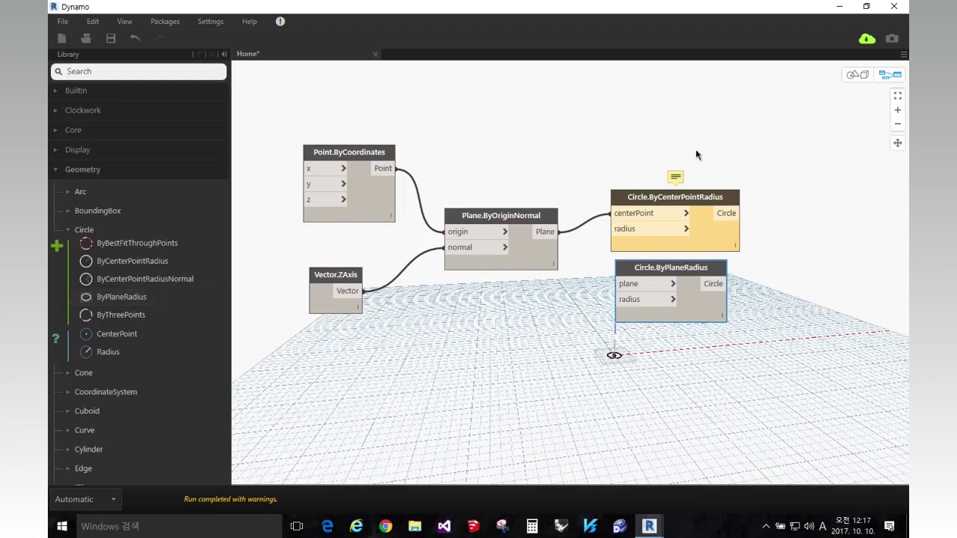
Delete the Circle.ByCenterPointRadius node from the graph.
left_click(688, 202)
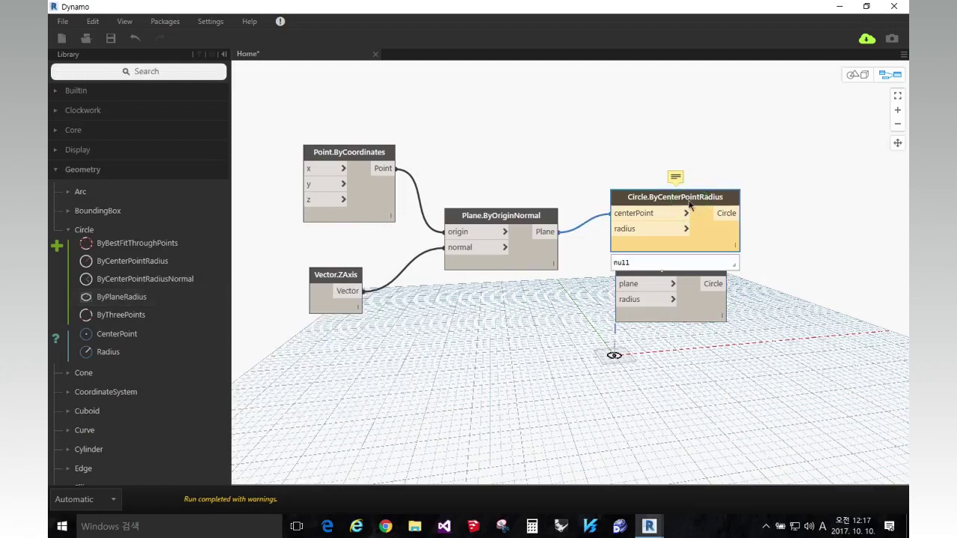
right_click(690, 203)
left_click(723, 210)
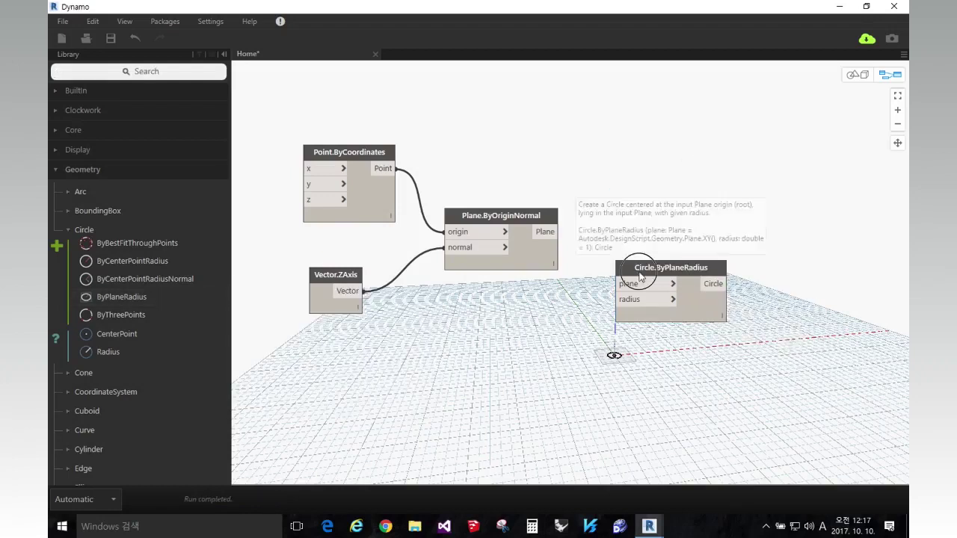
Move Circle.ByPlaneRadius level with Plane.ByOriginNormal and wire the Plane output into its plane input.
left_click_drag(637, 272, 617, 222)
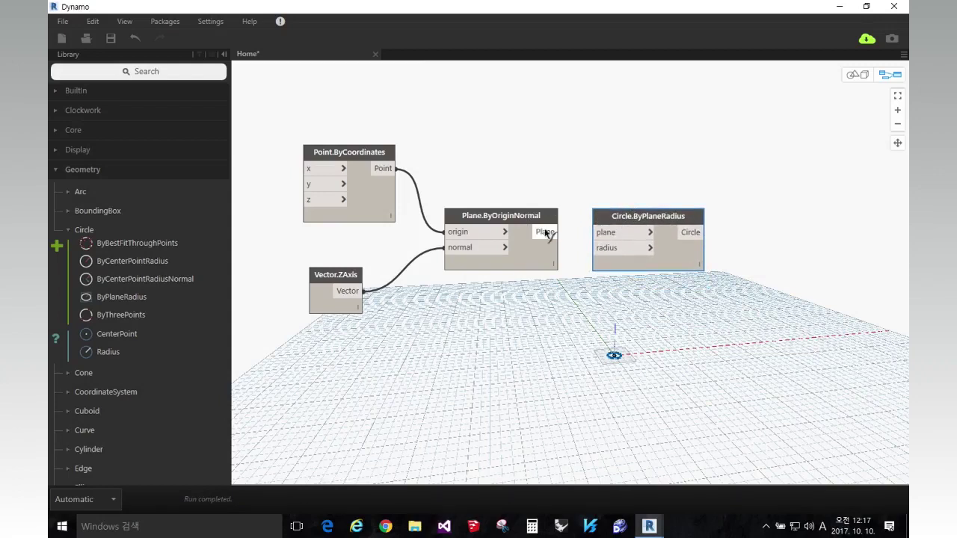
left_click_drag(553, 232, 604, 233)
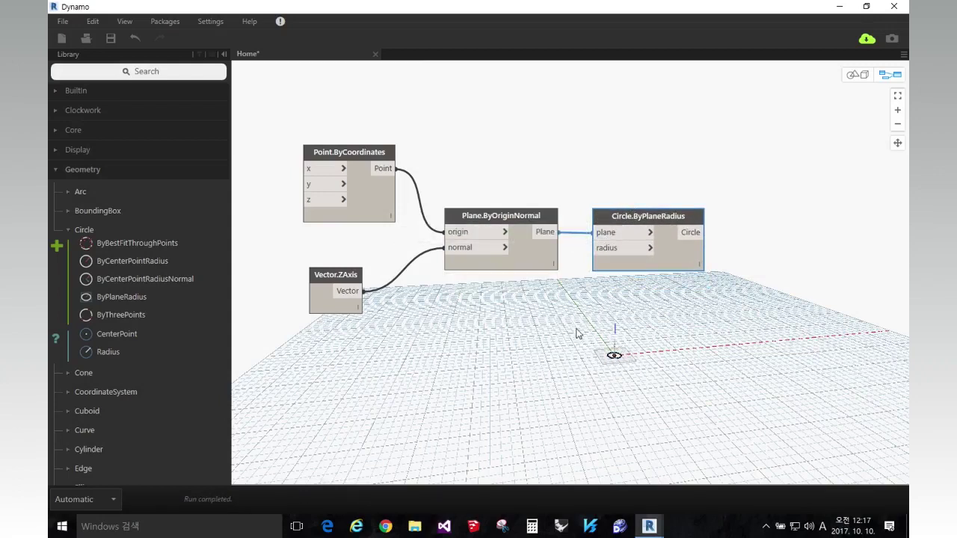
left_click(576, 332)
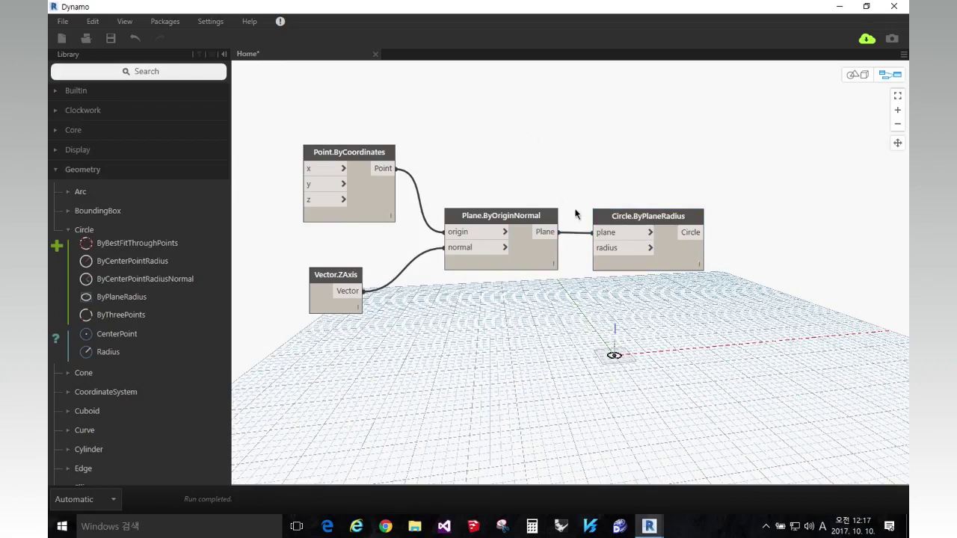
Highlight the circle and the plane in the background preview by selecting their nodes, and dismiss the A360 Desktop notice.
left_click(626, 224)
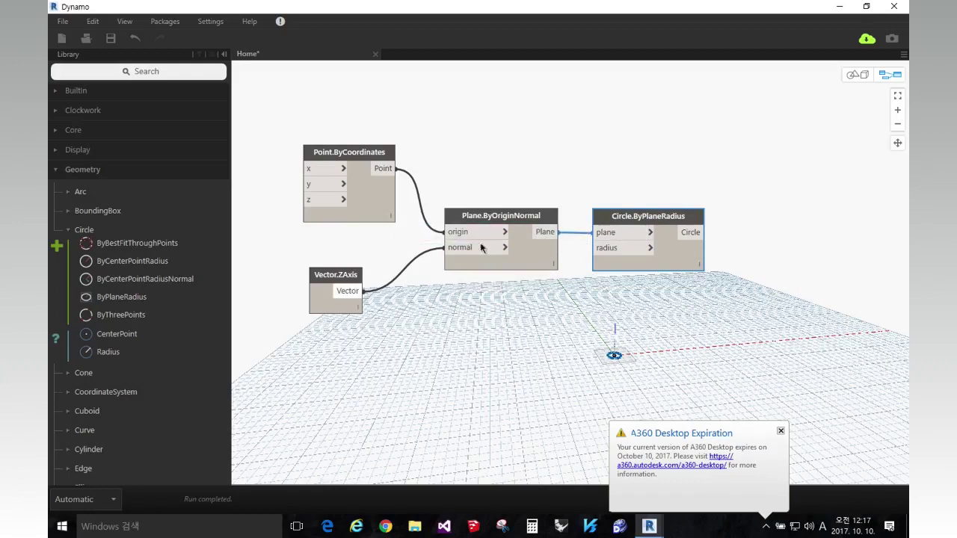
left_click(781, 431)
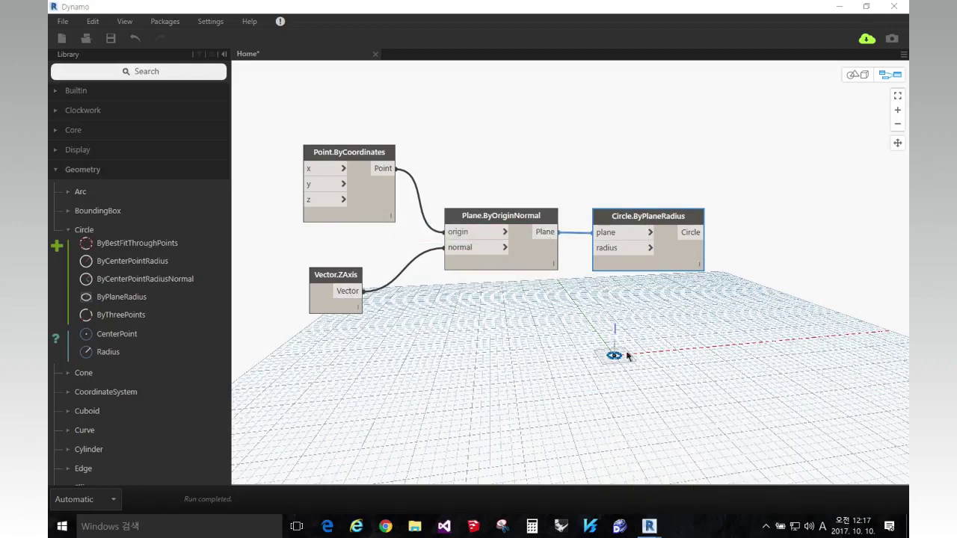
left_click(621, 358)
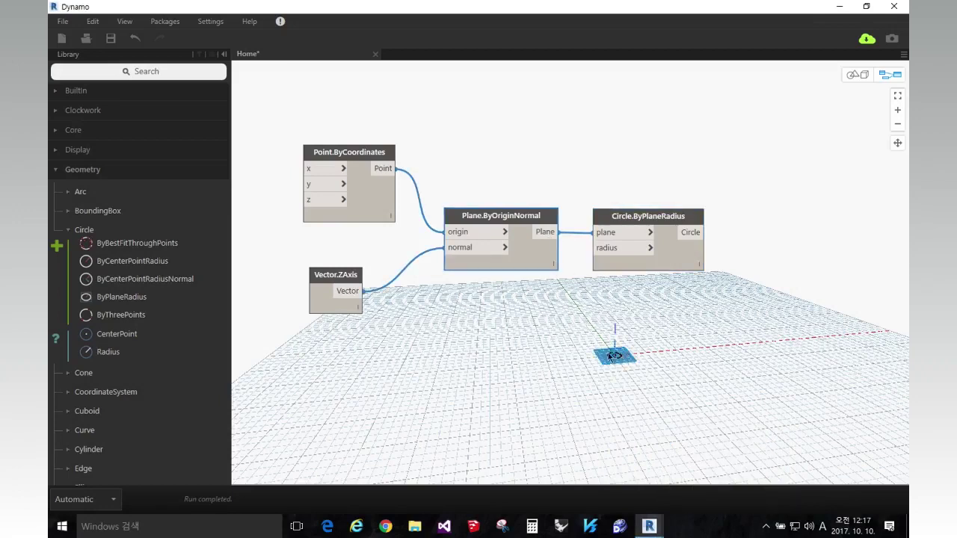
left_click(665, 268)
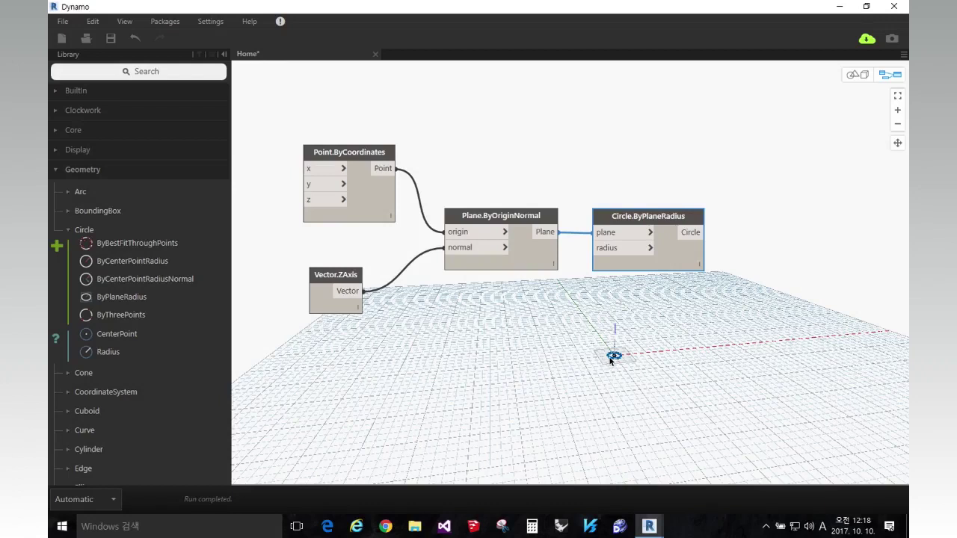
Inspect the circle on its plane up close in the 3D background preview and return to the node graph.
left_click(853, 76)
left_click(854, 76)
left_click(854, 76)
scroll(634, 363, "up", 6)
middle_click_drag(631, 356, 531, 158)
middle_click_drag(618, 380, 523, 182)
scroll(524, 182, "down", 4)
middle_click_drag(645, 338, 634, 355)
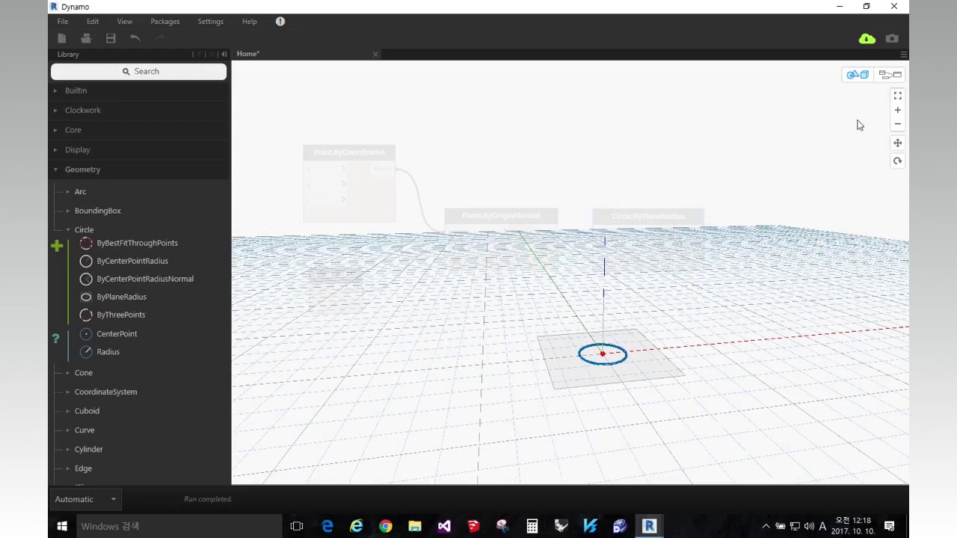
left_click(887, 76)
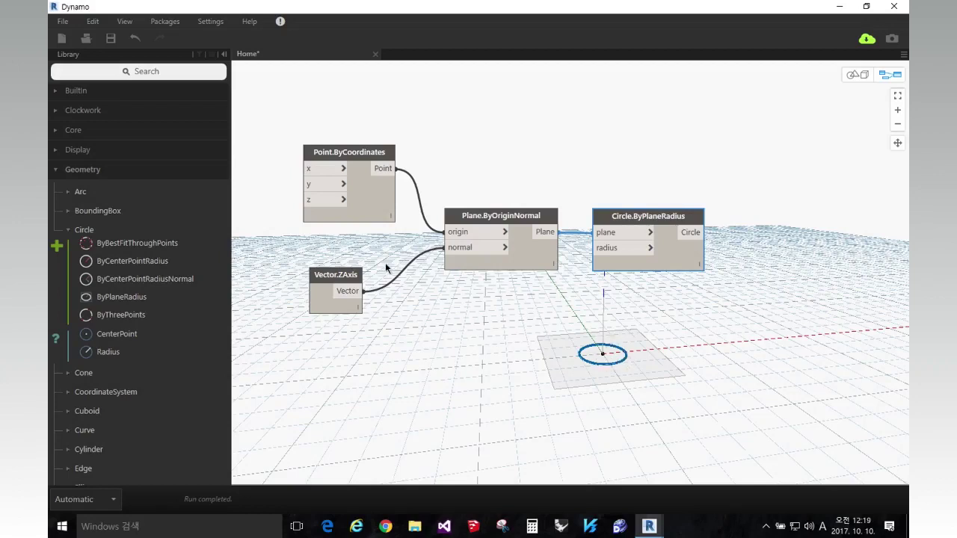
Browse the Geometry categories in the library and examine the nodes available under Line.
left_click(61, 170)
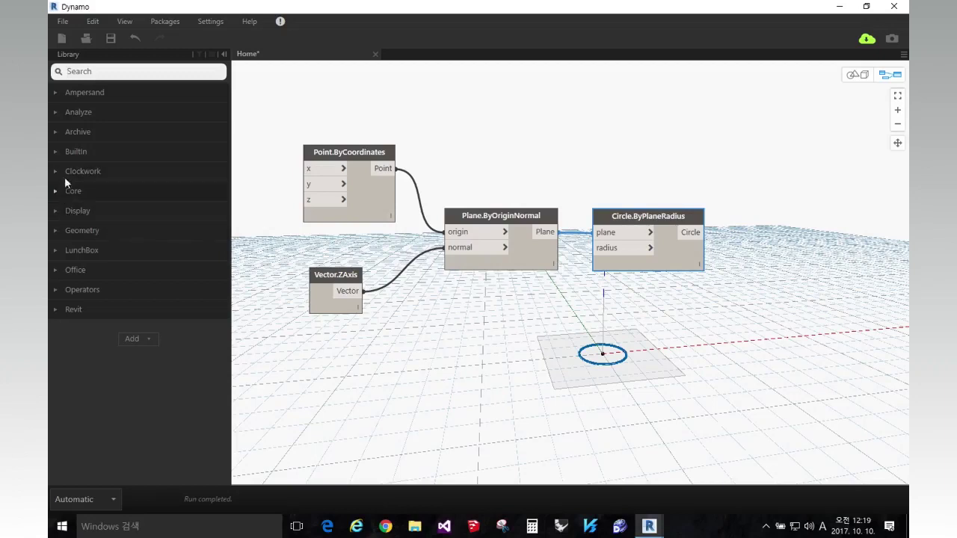
left_click(59, 233)
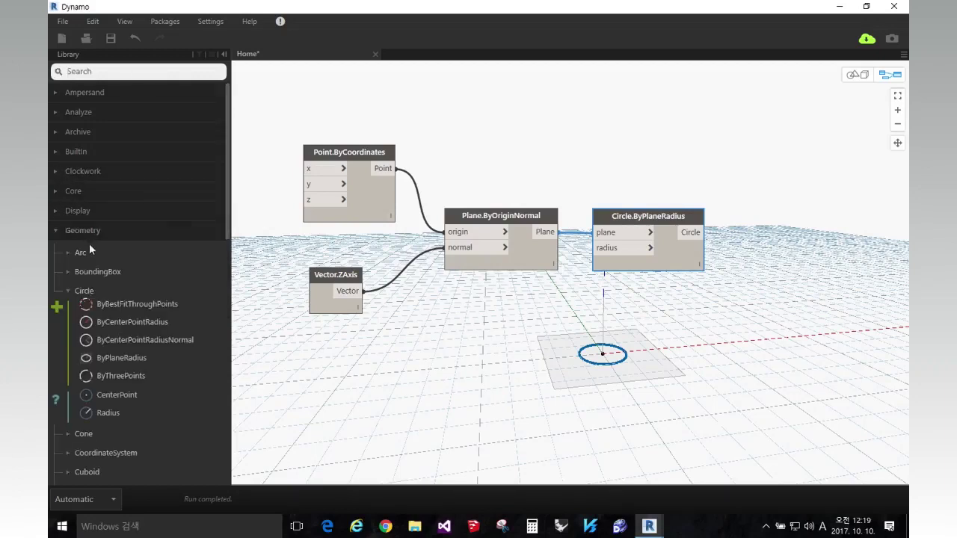
left_click(60, 288)
scroll(82, 276, "down", 2)
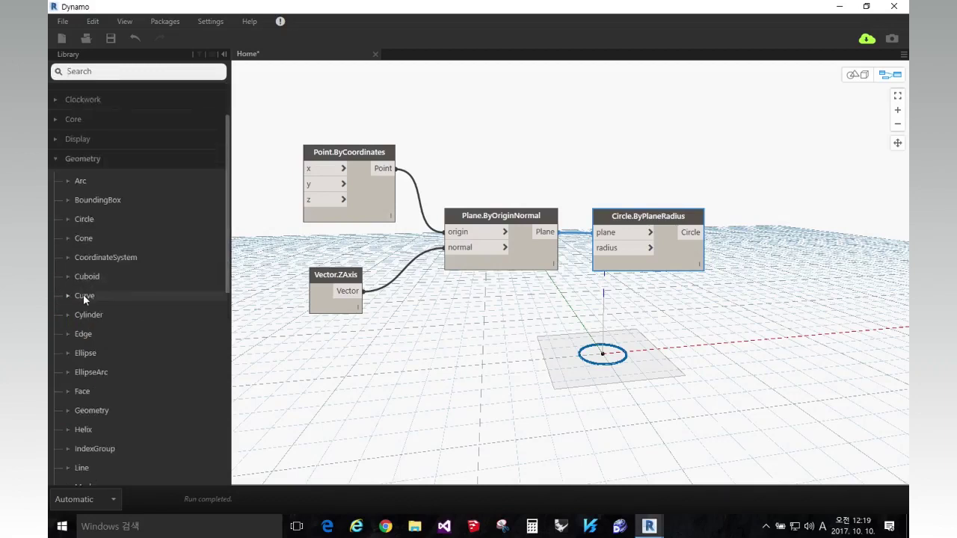
scroll(83, 294, "down", 4)
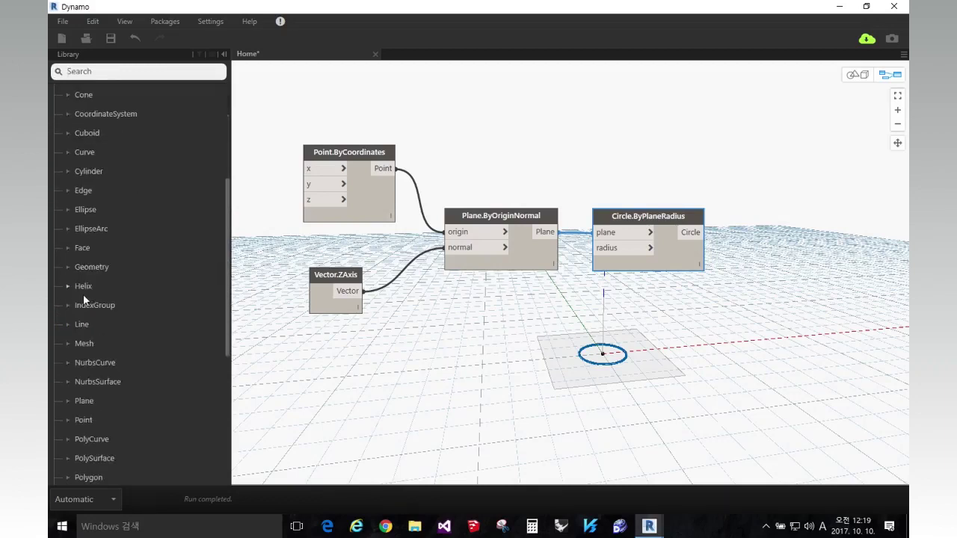
scroll(84, 303, "down", 2)
scroll(95, 266, "up", 4)
left_click(83, 397)
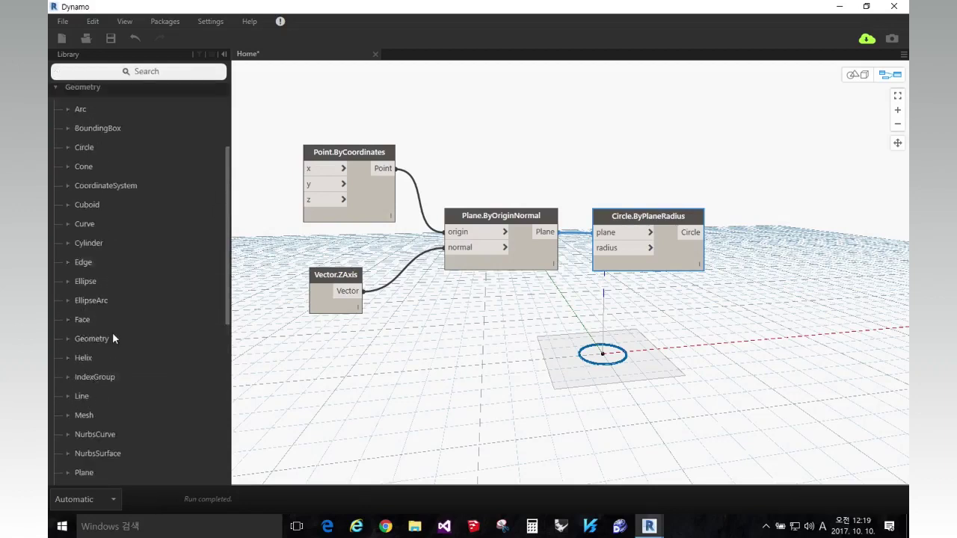
scroll(112, 330, "down", 2)
mouse_move(105, 369)
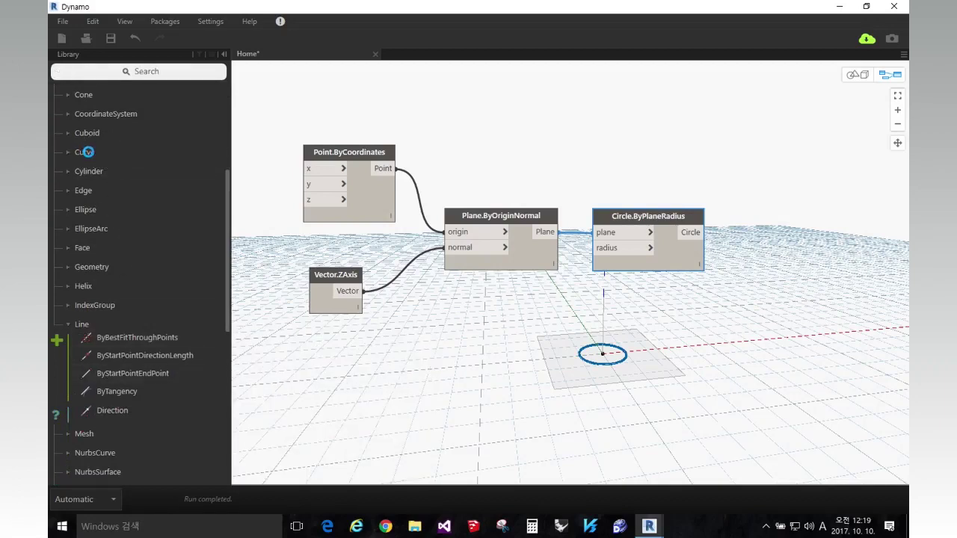
Examine the nodes in the Curve category of the library, including the Extrude variants.
left_click(89, 153)
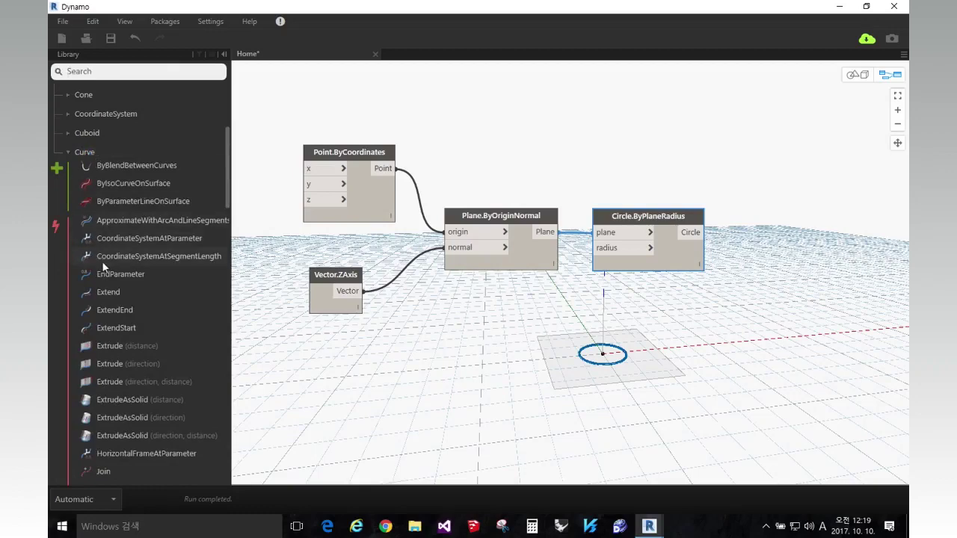
mouse_move(106, 256)
scroll(106, 258, "down", 3)
scroll(106, 258, "down", 9)
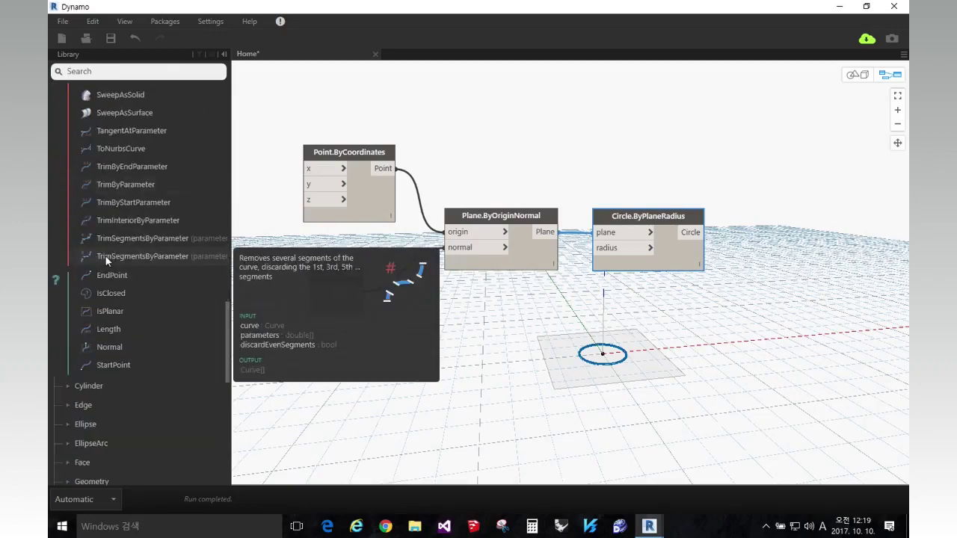
scroll(105, 255, "down", 3)
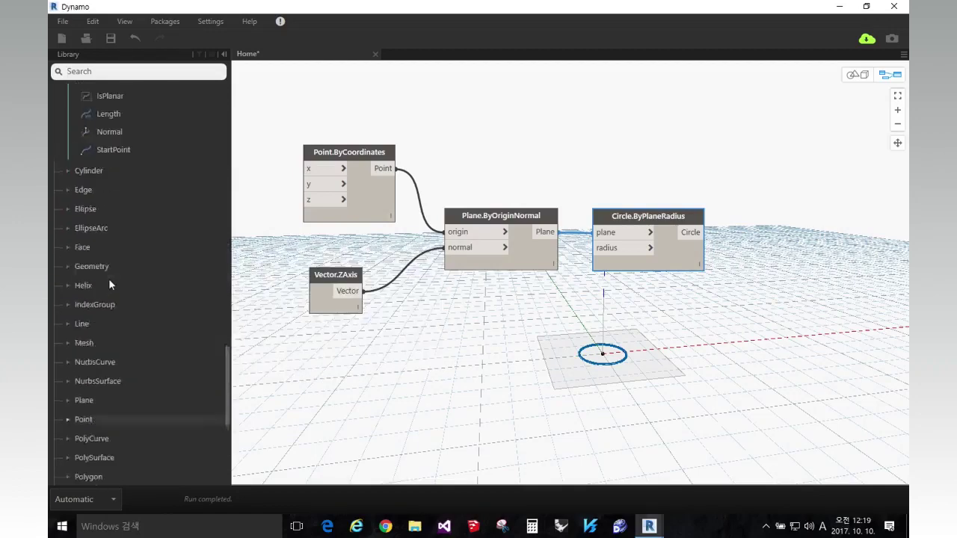
scroll(109, 281, "up", 15)
scroll(109, 280, "down", 4)
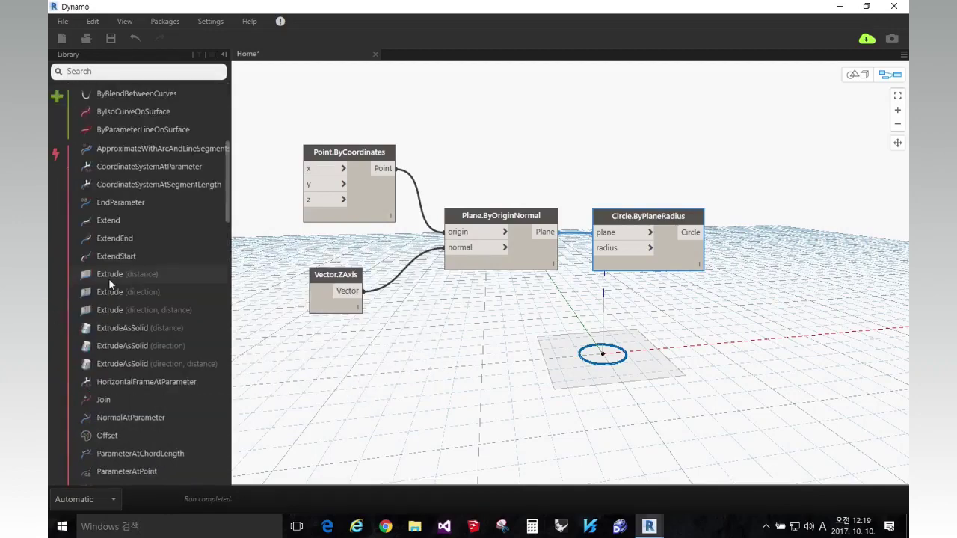
scroll(109, 278, "up", 5)
scroll(109, 278, "down", 5)
scroll(108, 278, "up", 2)
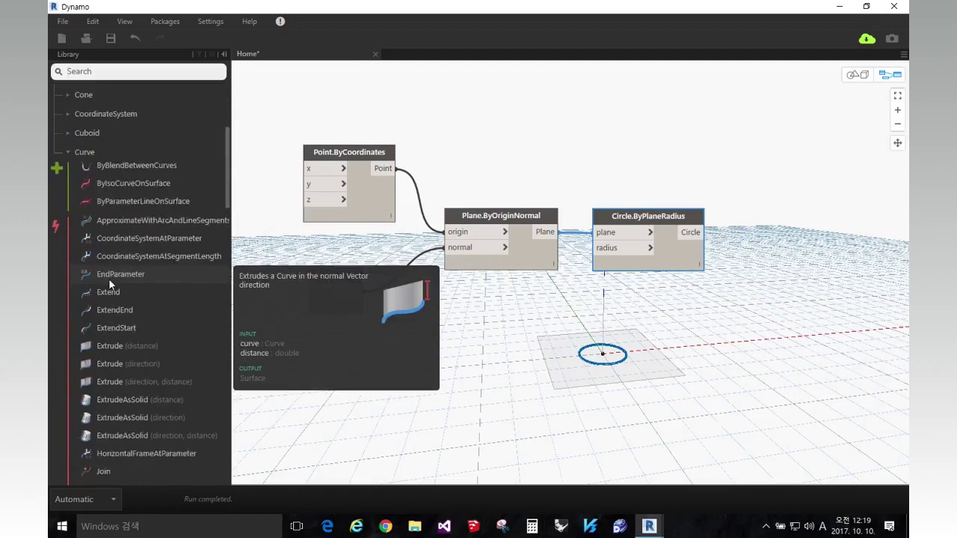
left_click(90, 152)
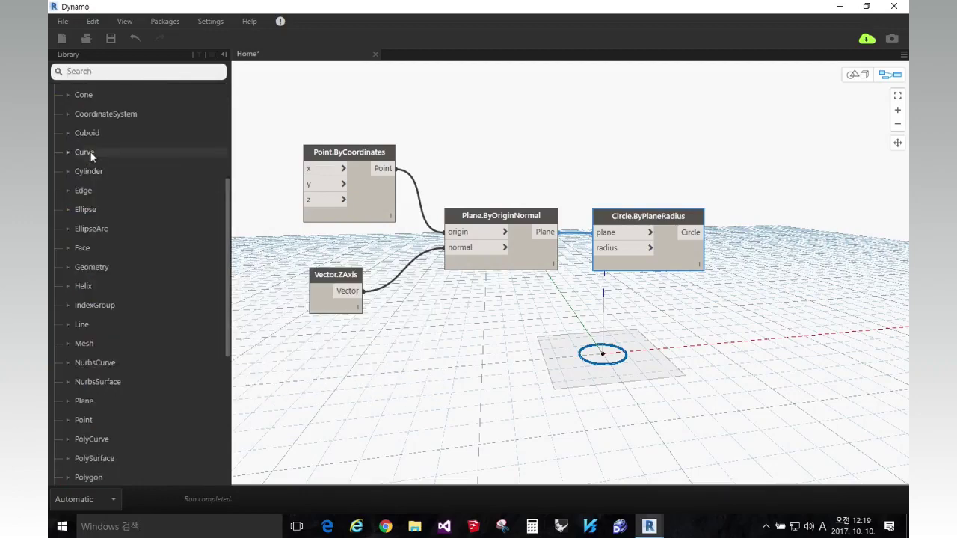
Add a Curve.Extrude (distance) node to the right of Circle.ByPlaneRadius and wire the Circle output into its curve input.
left_click(90, 152)
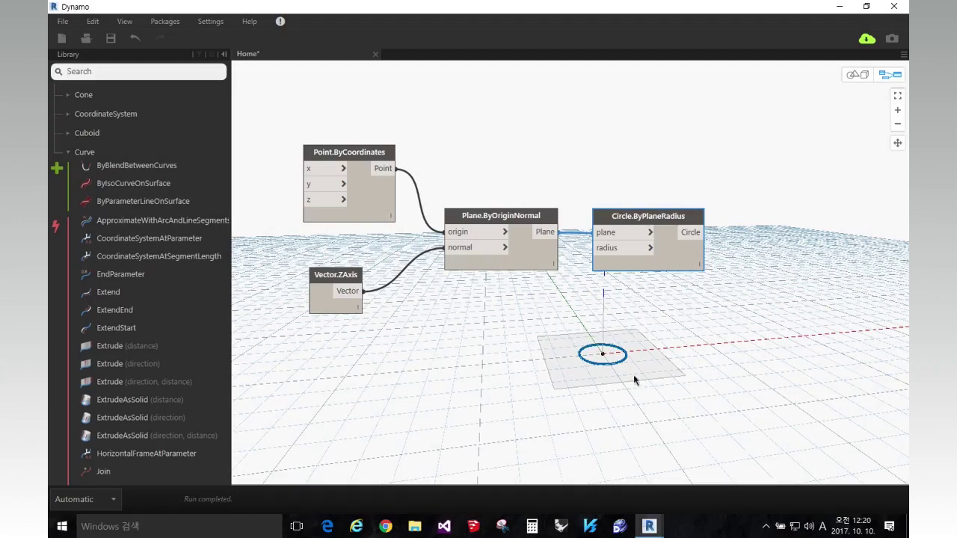
mouse_move(190, 350)
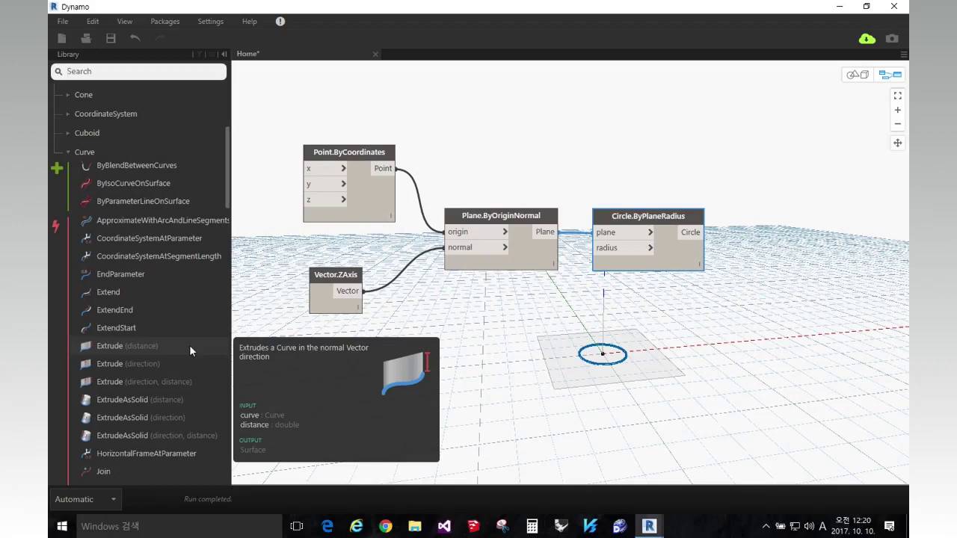
left_click(189, 344)
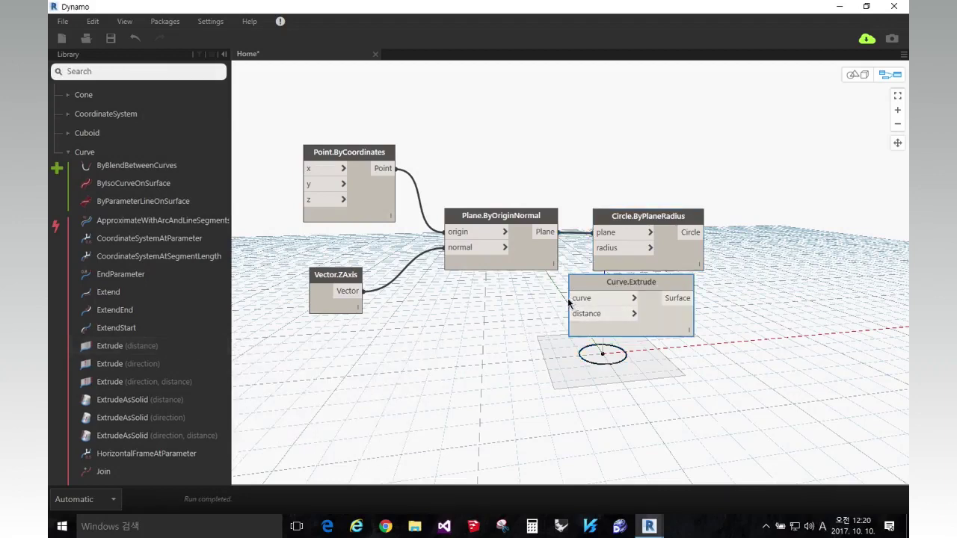
mouse_move(580, 299)
left_click_drag(651, 283, 826, 216)
left_click_drag(696, 231, 750, 232)
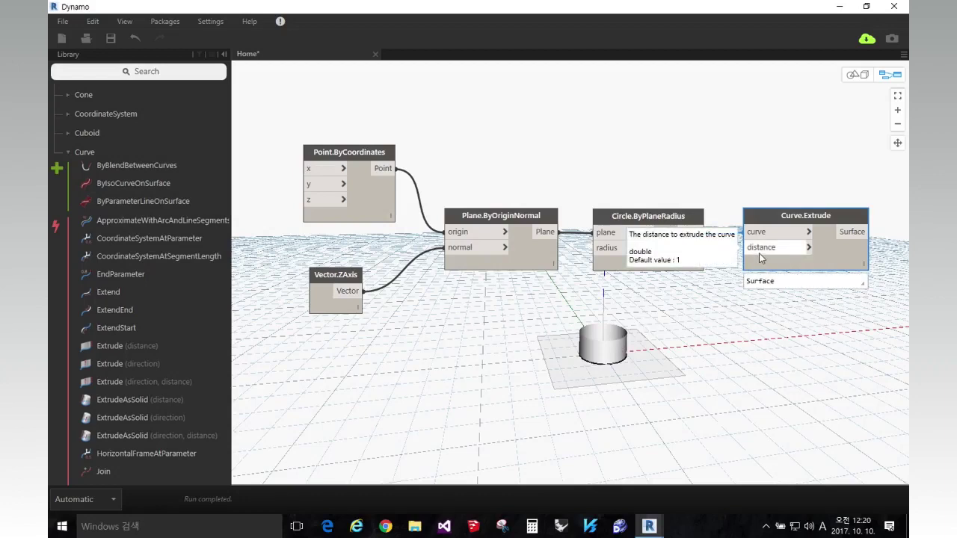
Close the Curve category in the library and examine the nodes in the Surface category, down to the Thicken variants.
middle_click_drag(681, 329, 603, 327)
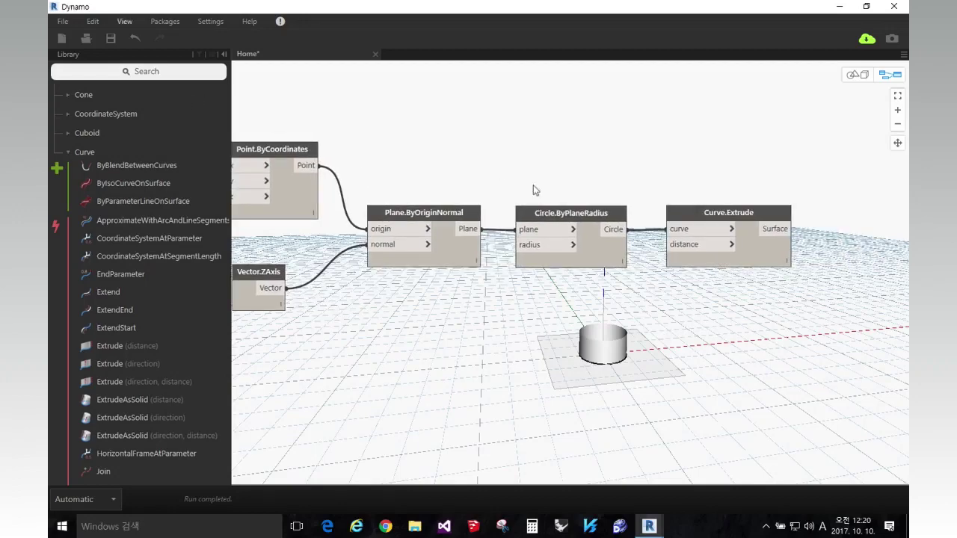
scroll(507, 154, "down", 1)
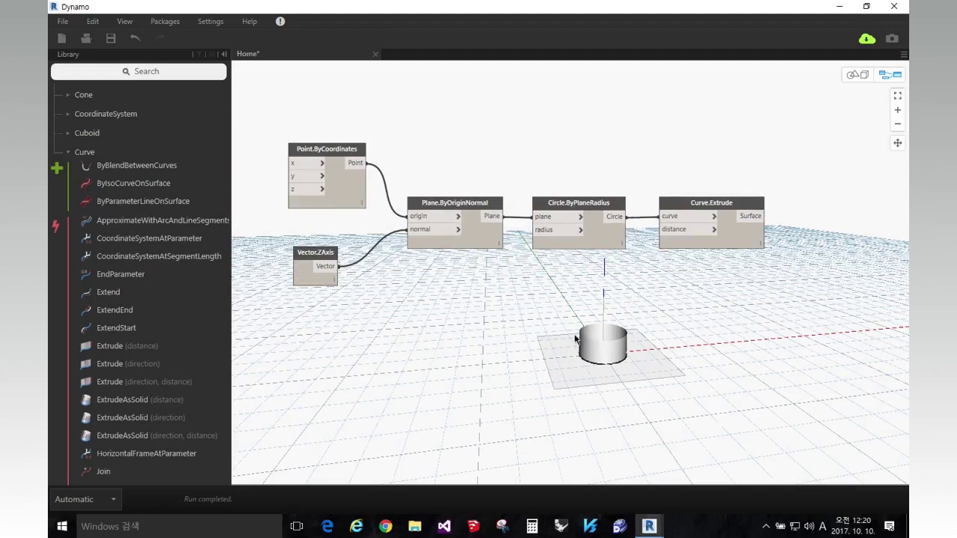
middle_click_drag(670, 298, 509, 299)
scroll(581, 286, "down", 1)
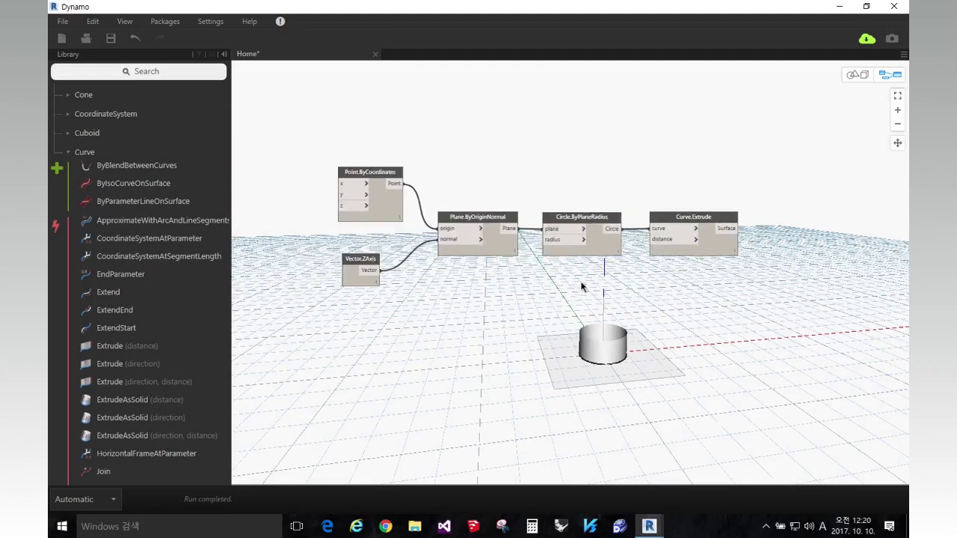
middle_click_drag(582, 287, 522, 272)
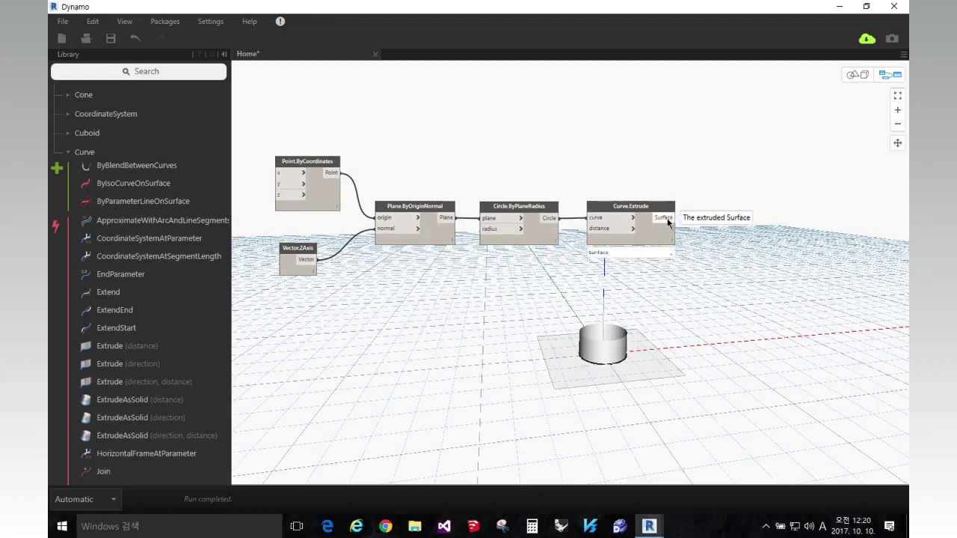
left_click(69, 152)
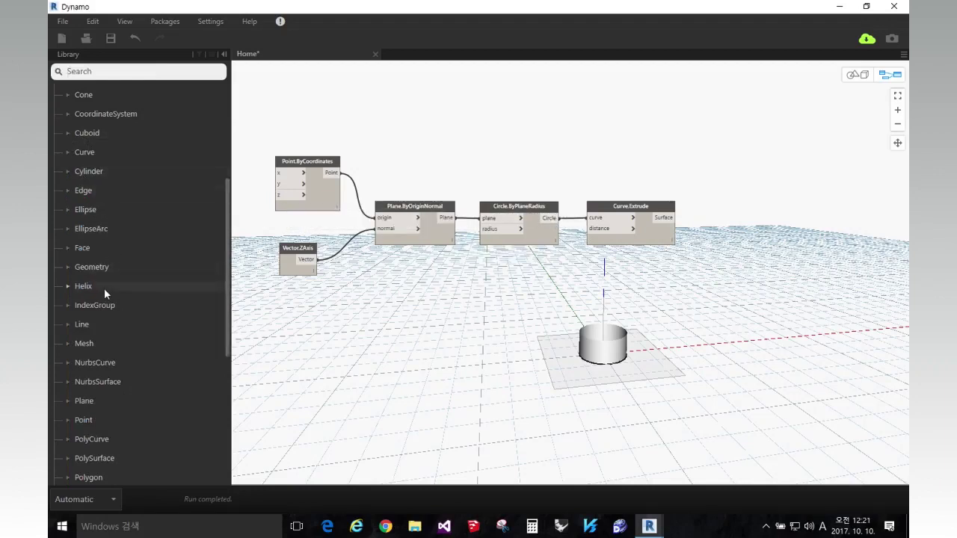
scroll(104, 288, "up", 2)
scroll(104, 284, "down", 1)
scroll(104, 284, "down", 2)
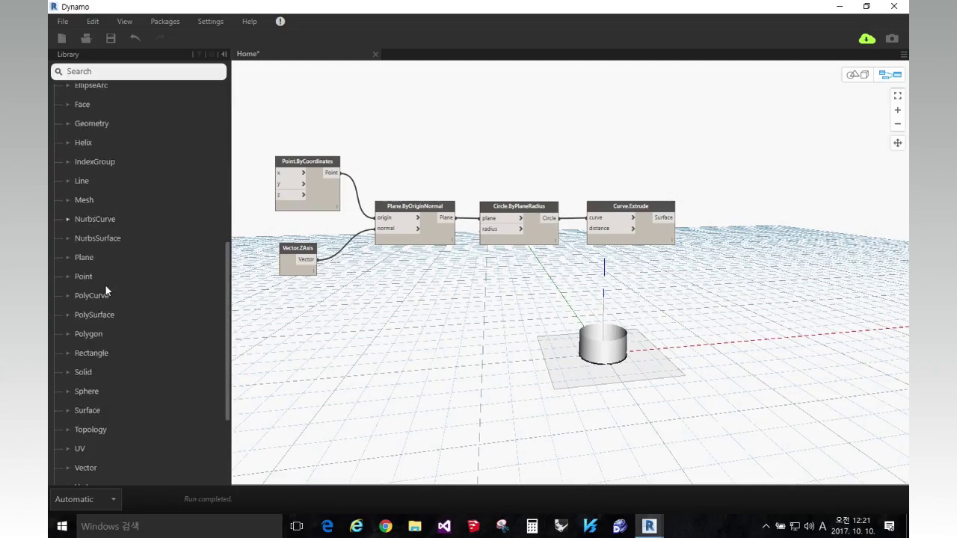
left_click(70, 409)
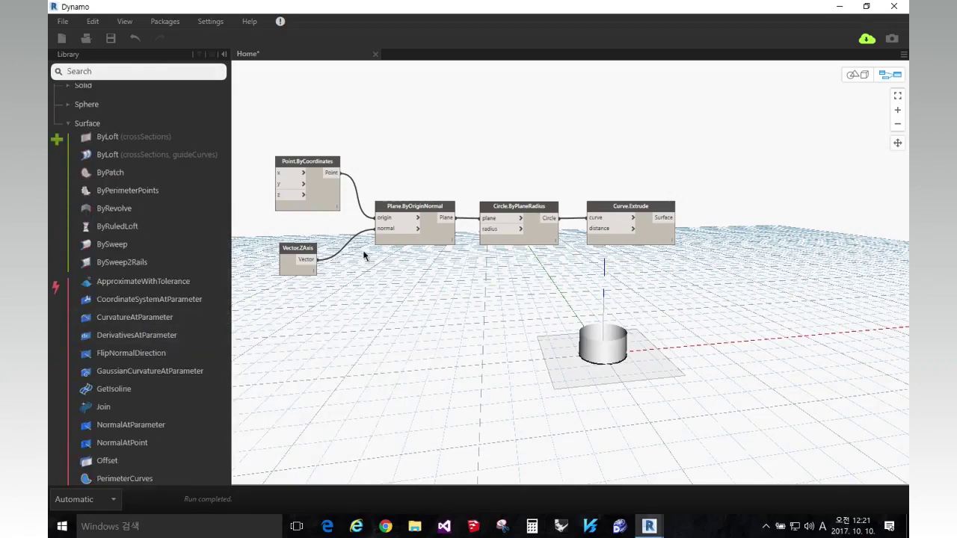
scroll(190, 216, "down", 2)
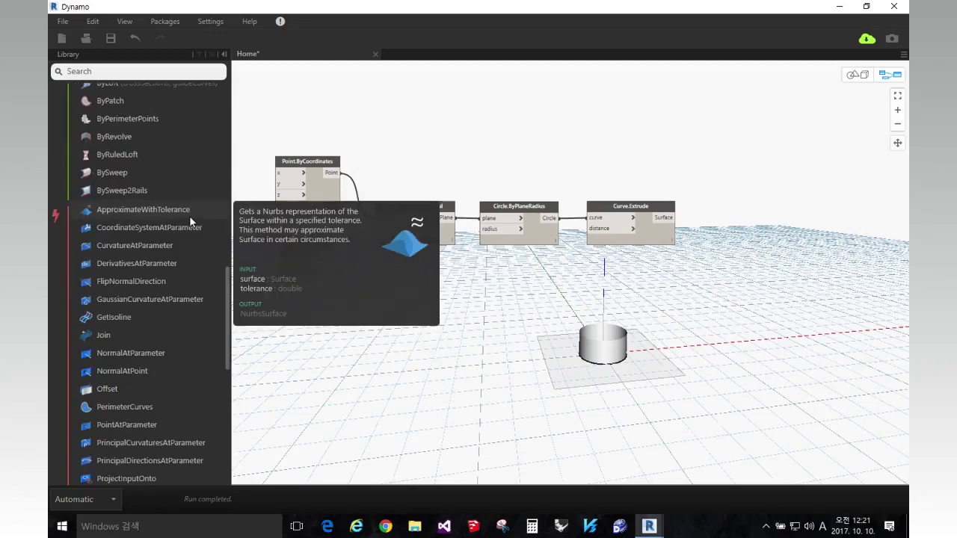
scroll(189, 216, "down", 6)
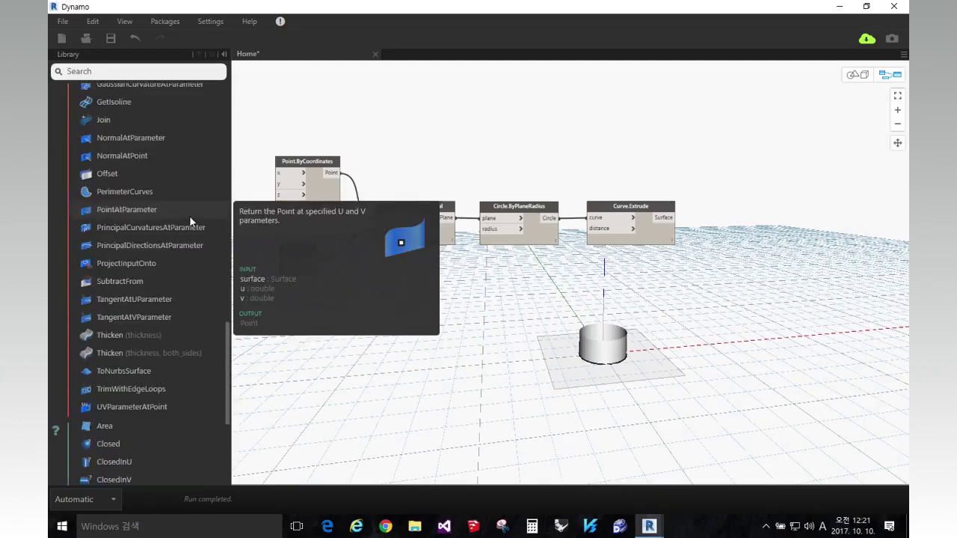
scroll(189, 215, "down", 2)
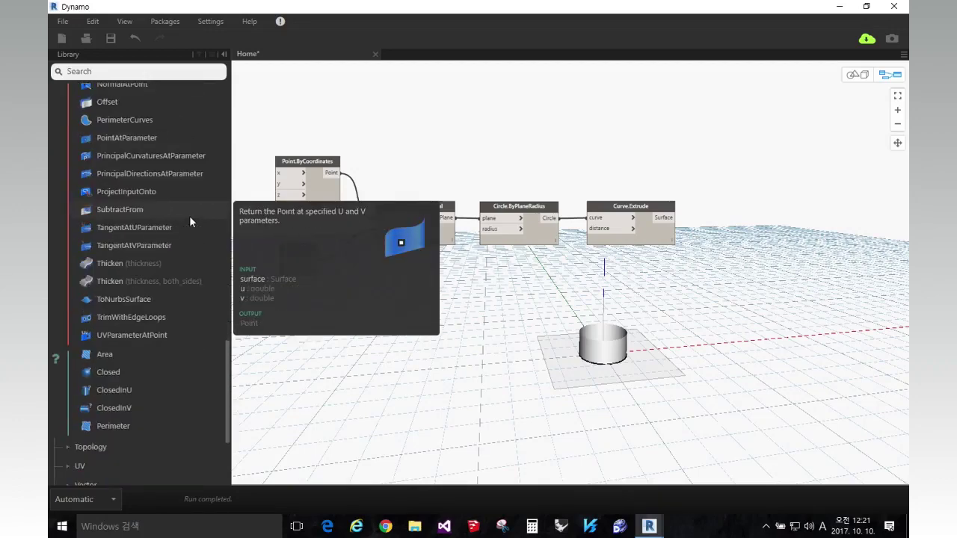
Add a Surface.Thicken (thickness) node to the right of Curve.Extrude and wire the Surface output into its surface input.
left_click(167, 263)
left_click_drag(633, 299, 753, 207)
left_click_drag(676, 217, 721, 219)
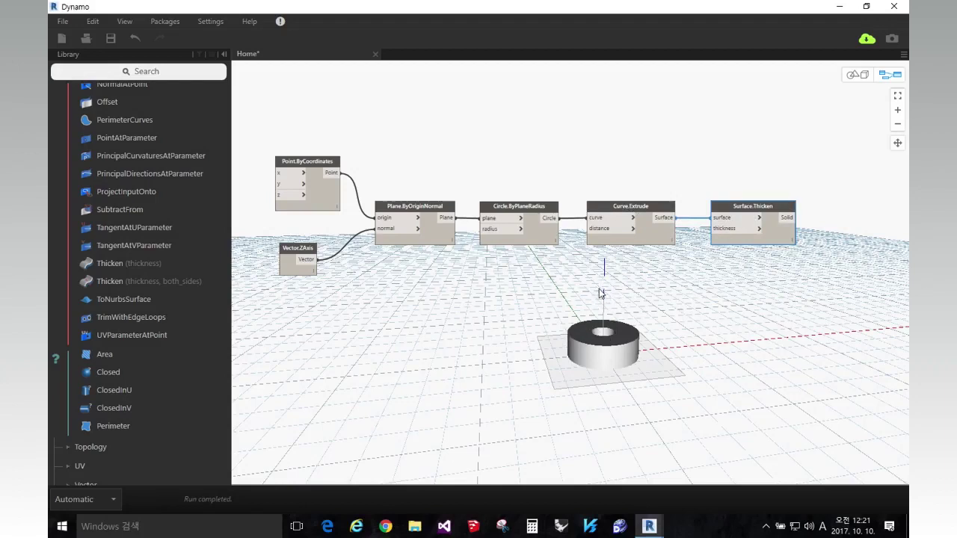
Inspect the thickened ring from a higher angle in the 3D background preview and return to the node graph.
left_click(857, 75)
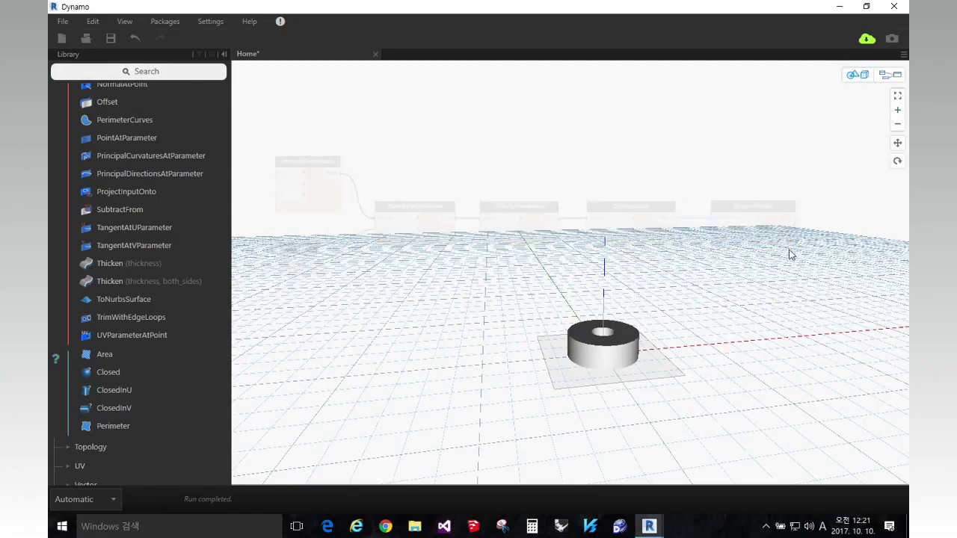
mouse_move(758, 279)
right_mouse_down()
mouse_move(729, 314)
mouse_move(722, 271)
mouse_move(713, 284)
mouse_move(718, 225)
mouse_move(886, 79)
right_mouse_up()
left_click(890, 75)
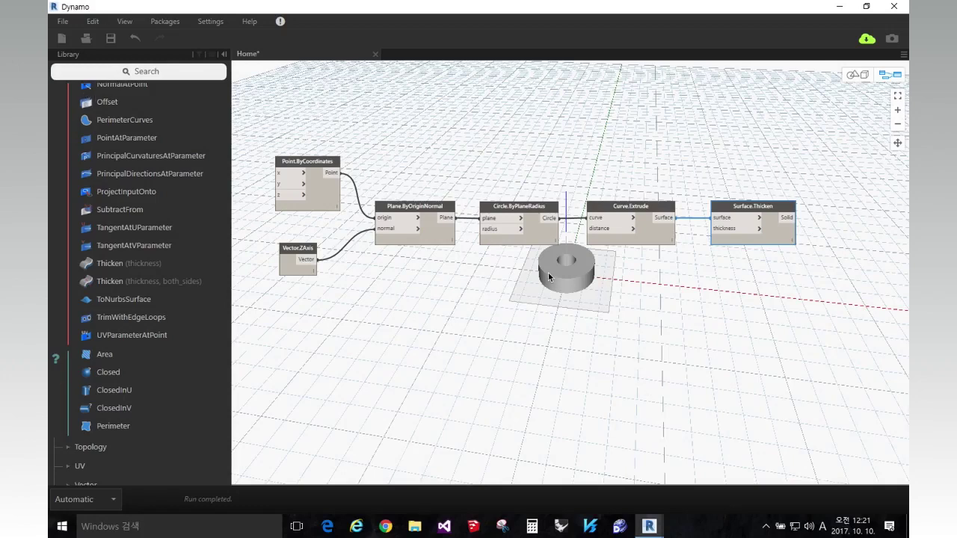
Search the library for "number" and add a Number Slider node below Vector.ZAxis.
left_click(167, 71)
type("numb")
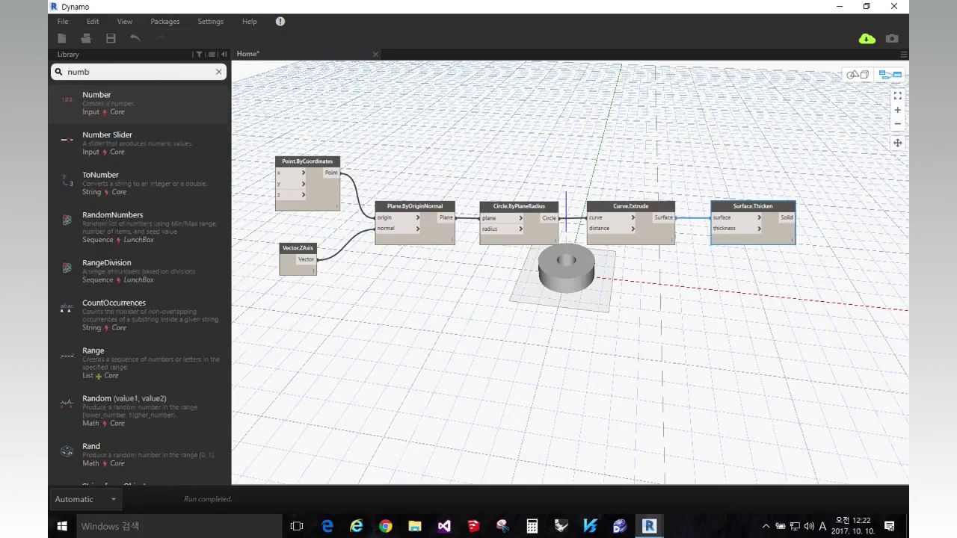
type("er")
left_click(155, 143)
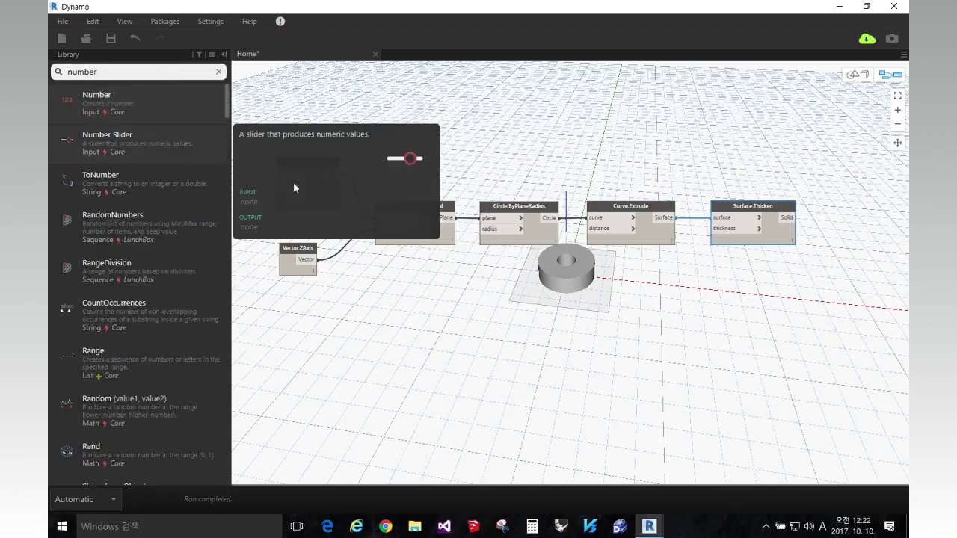
left_click_drag(655, 317, 395, 322)
middle_click_drag(516, 319, 584, 293)
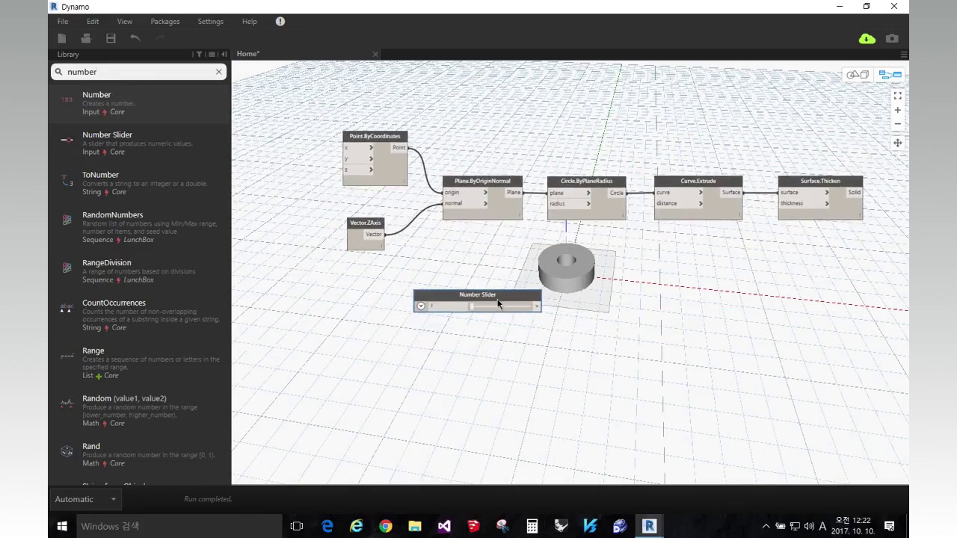
left_click_drag(496, 297, 473, 302)
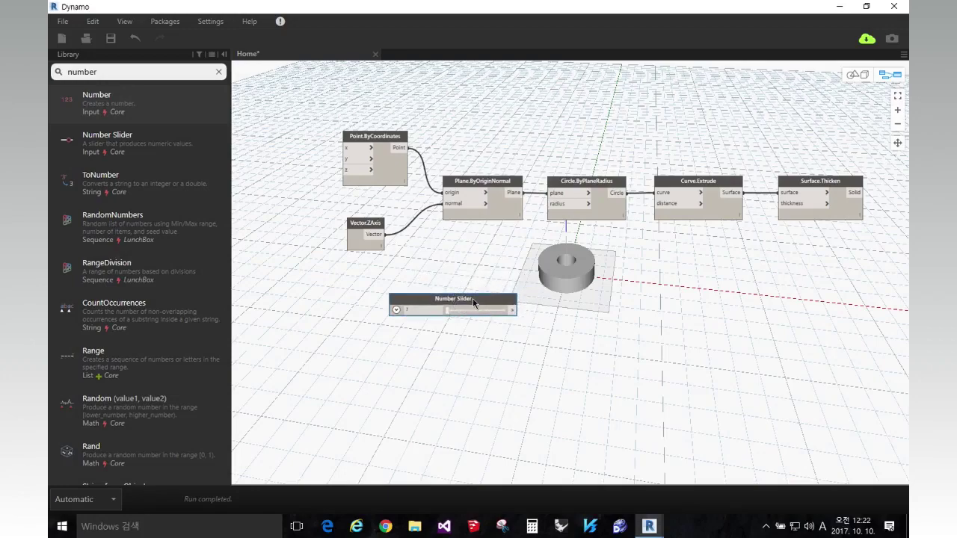
Switch to the PDF guide and review section 4.1.1 on data, highlighting the passages on data lists and parameters.
key("ctrl+Left")
key("ctrl+Right")
key("ctrl+Left")
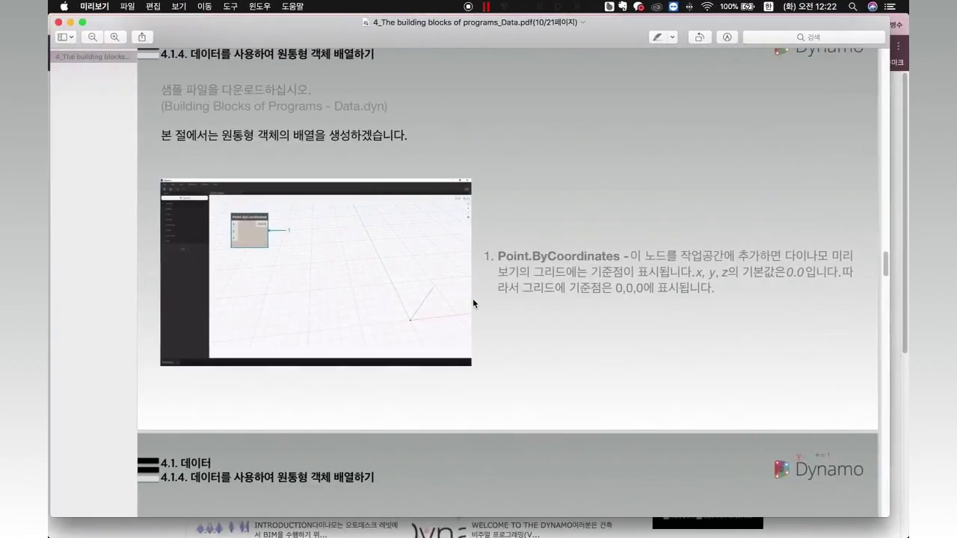
scroll(473, 303, "up", 3)
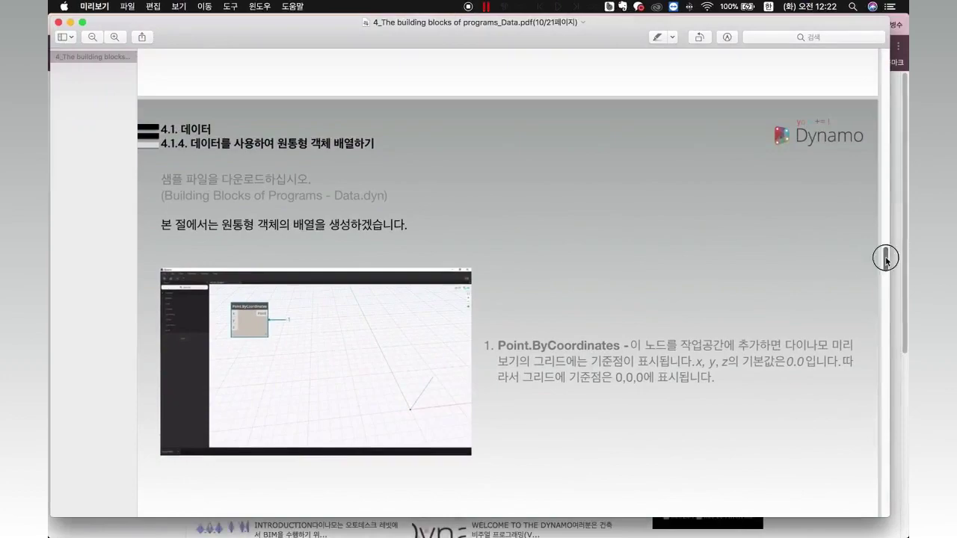
left_click_drag(887, 258, 903, 167)
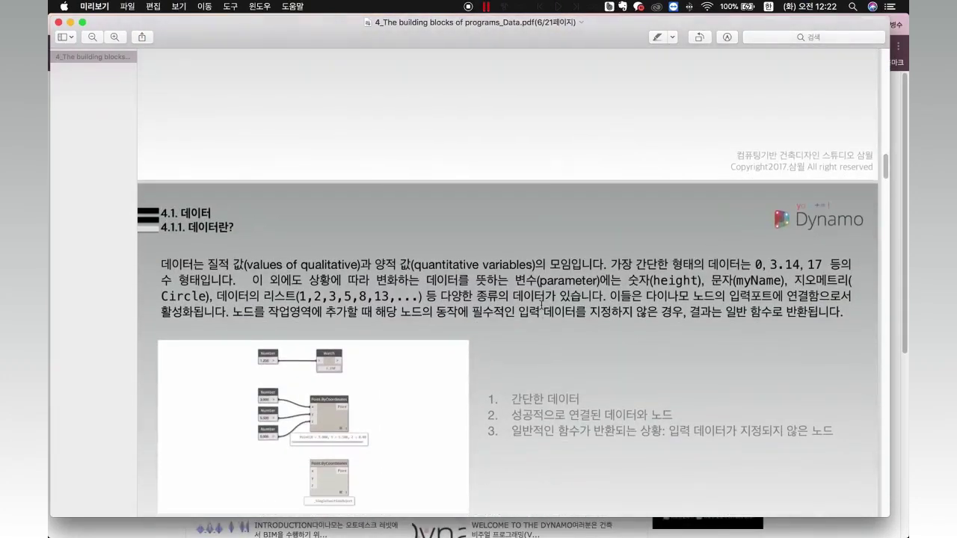
left_click_drag(219, 297, 430, 303)
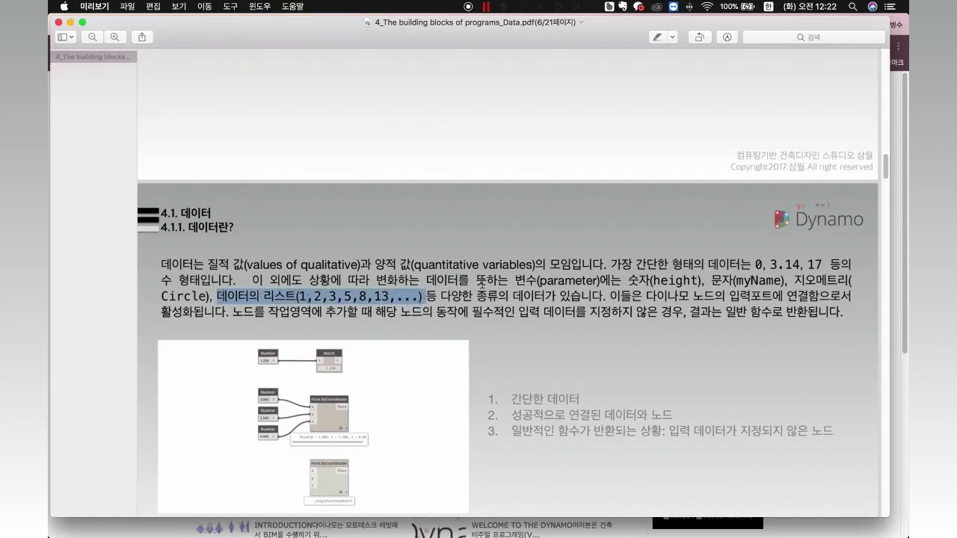
left_click_drag(515, 281, 602, 280)
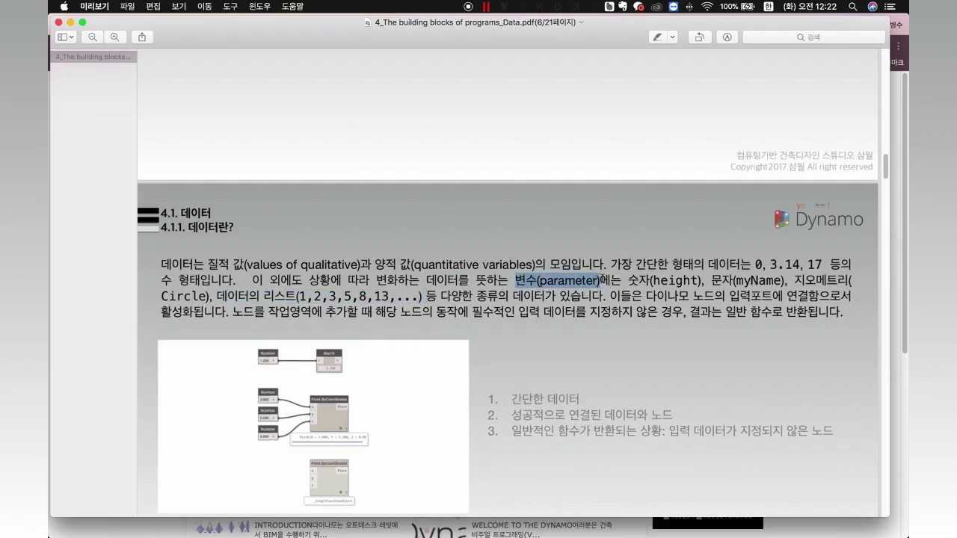
left_click_drag(514, 281, 537, 281)
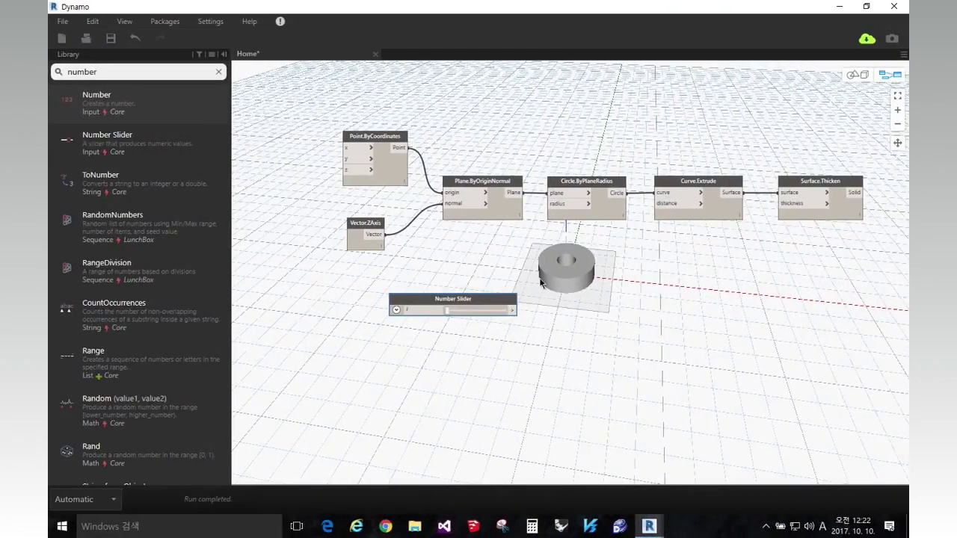
Move the Number Slider beneath Vector.ZAxis and set its maximum to 2 and its step to 0.01.
left_click_drag(497, 299, 419, 305)
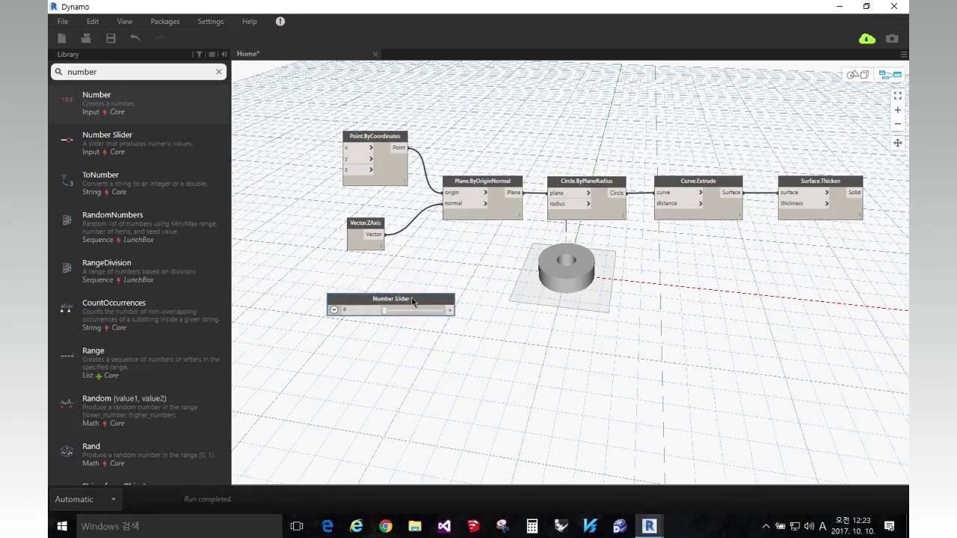
left_click_drag(413, 300, 411, 289)
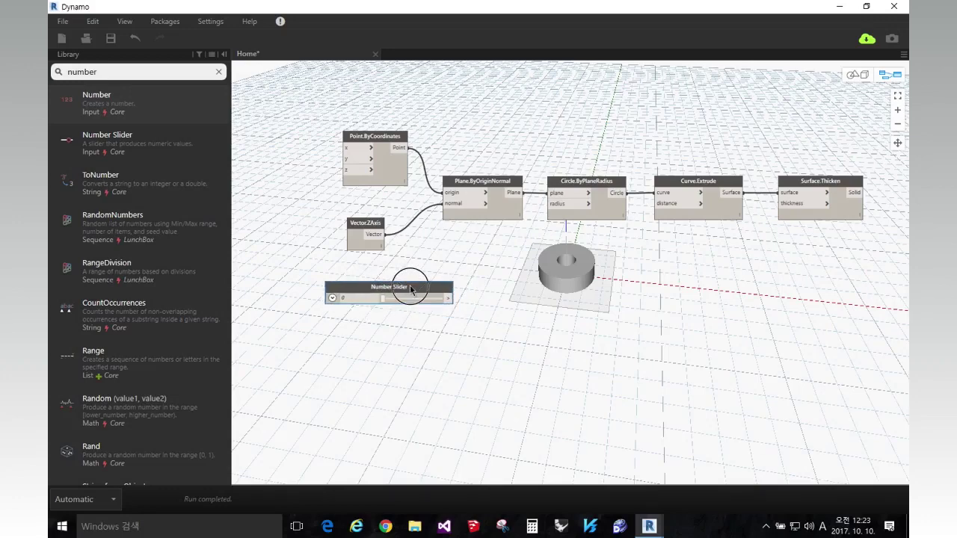
left_click(332, 298)
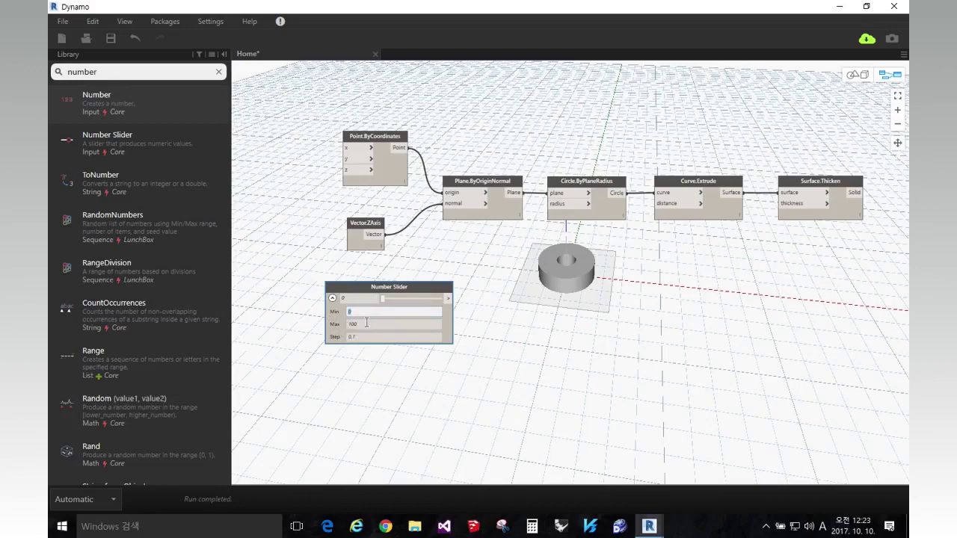
double_click(366, 324)
type("2")
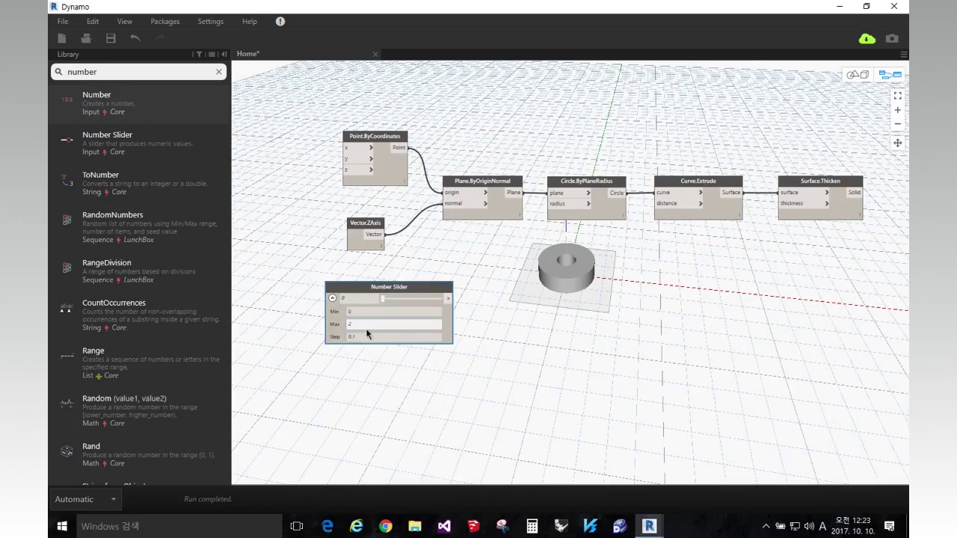
key("Tab")
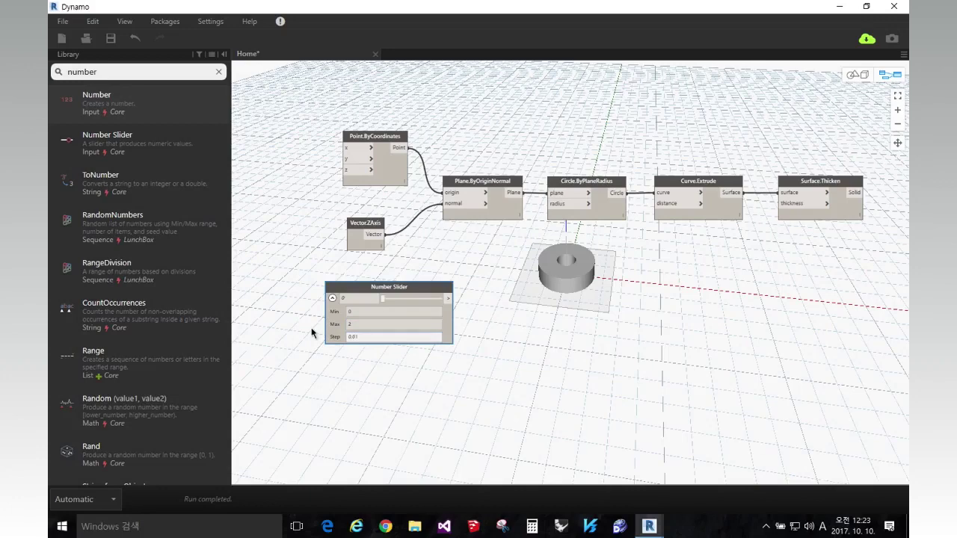
type("0.01")
key("Return")
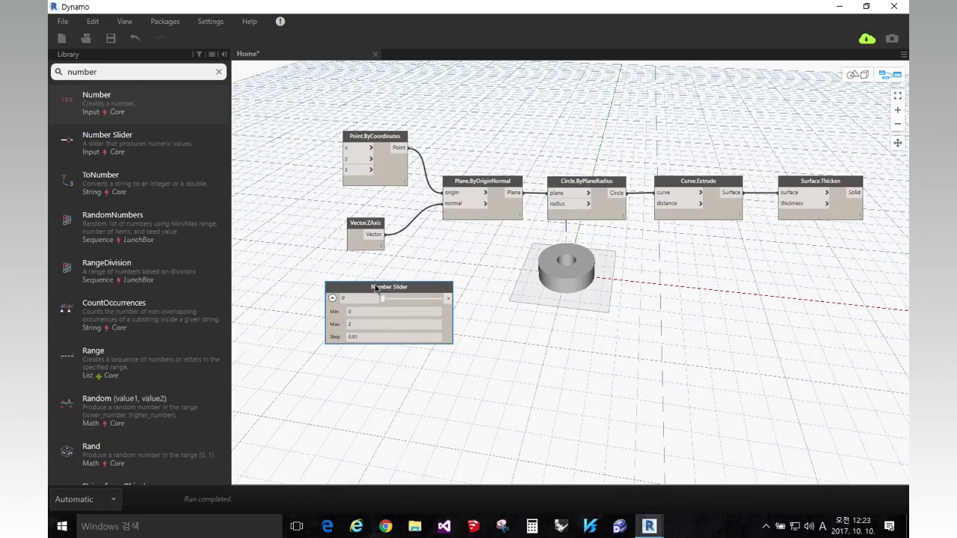
Collapse the Number Slider's range settings and place the node to the left of Point.ByCoordinates.
left_click_drag(378, 287, 332, 289)
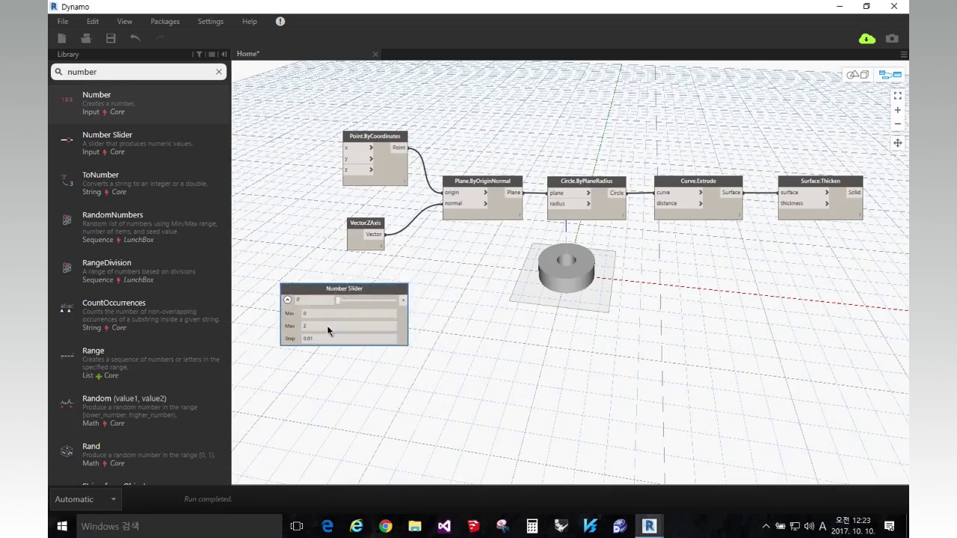
scroll(452, 296, "down", 2)
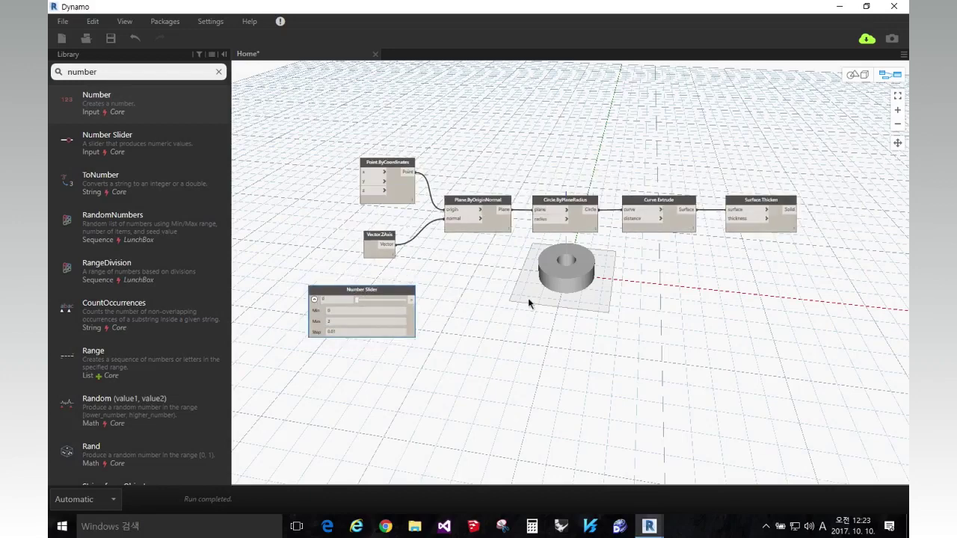
middle_click_drag(528, 297, 515, 259)
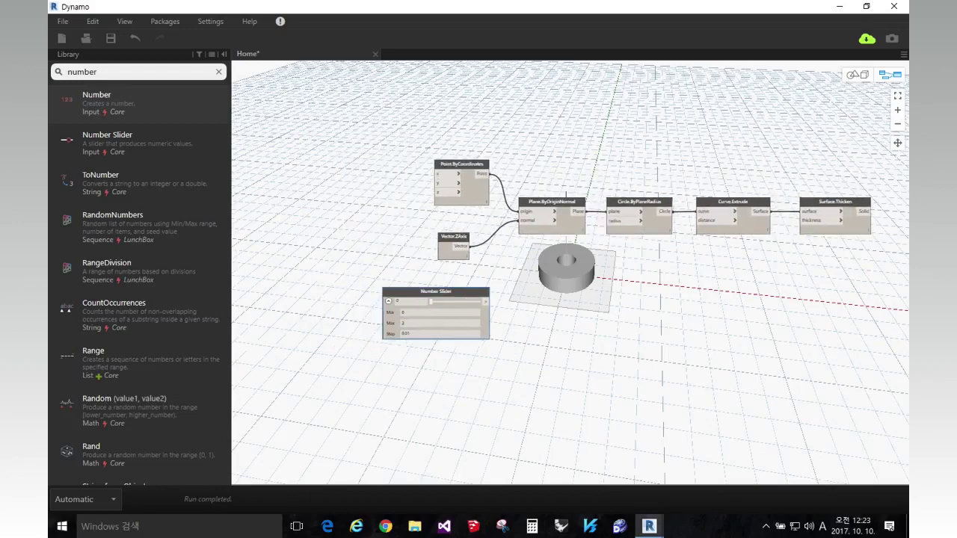
left_click(388, 303)
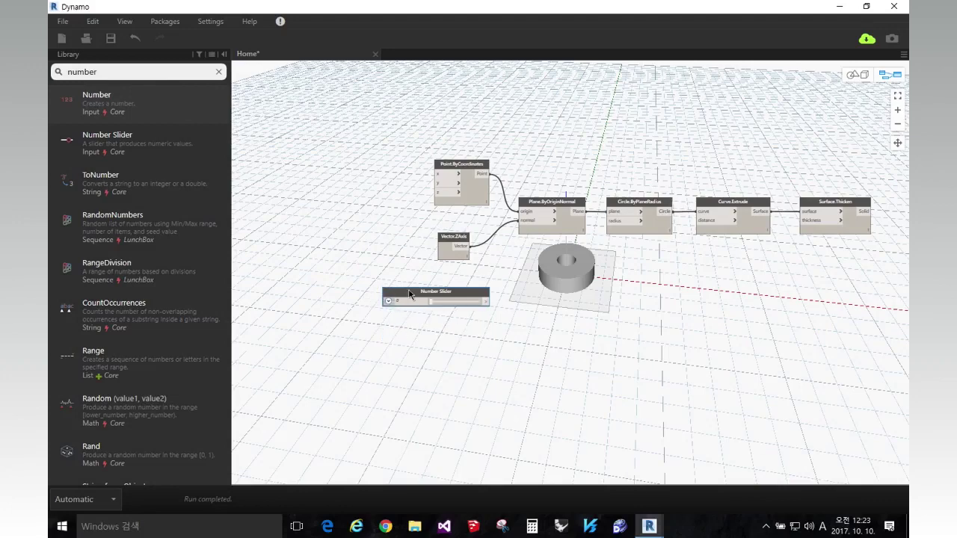
left_click_drag(410, 293, 293, 163)
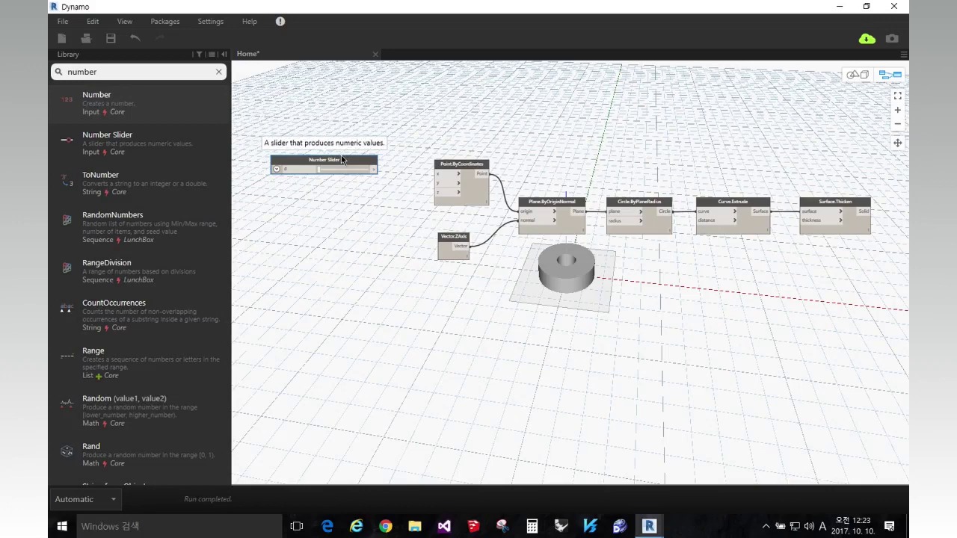
Copy the configured Number Slider and paste three duplicates of it into the graph.
key("ctrl+c")
key("ctrl+v")
key("ctrl+v")
key("ctrl+v")
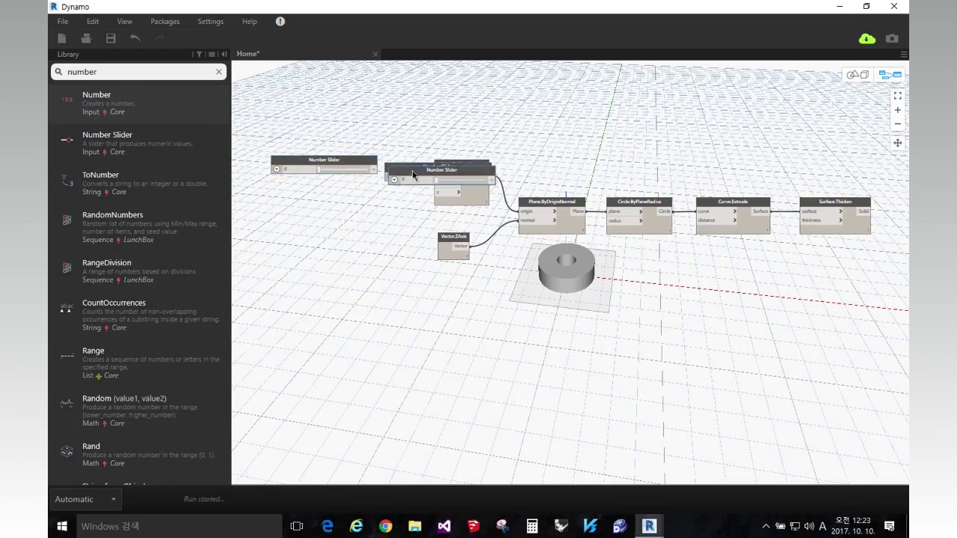
Stack the pasted Number Sliders in a column beneath the first one, beside Point.ByCoordinates.
left_click(304, 195)
left_click_drag(305, 195, 296, 191)
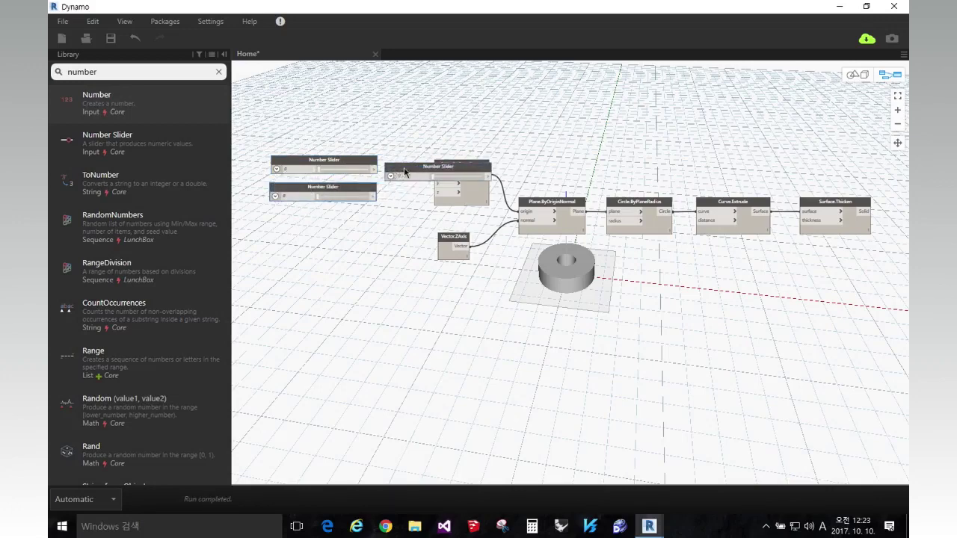
left_click_drag(402, 175, 278, 225)
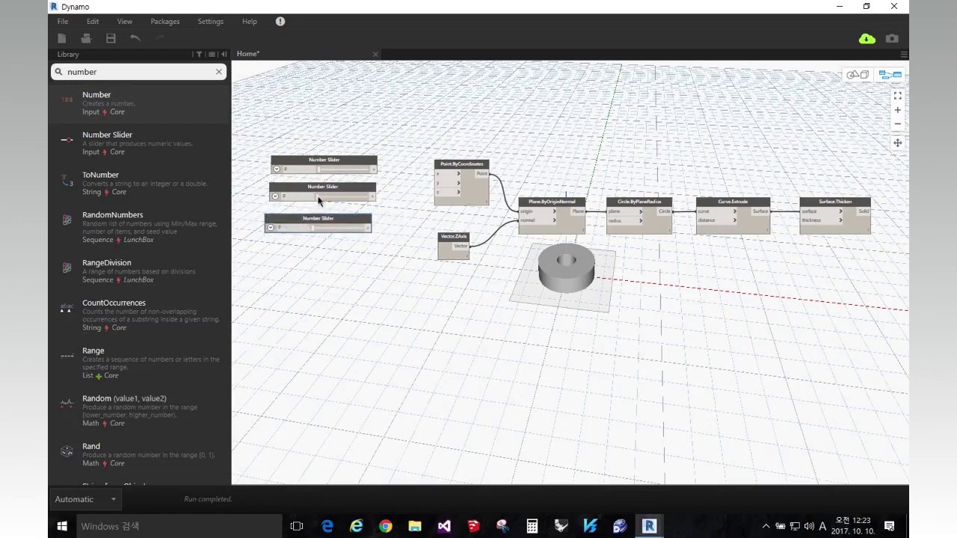
Connect the three Number Sliders, in order, to the x, y and z inputs of Point.ByCoordinates.
left_click_drag(375, 169, 438, 174)
left_click_drag(376, 197, 438, 184)
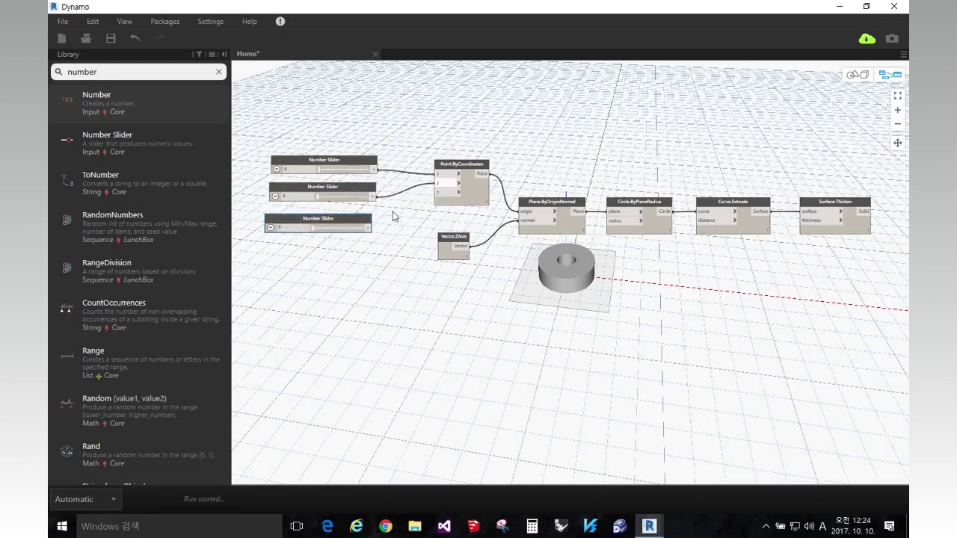
left_click_drag(396, 224, 438, 192)
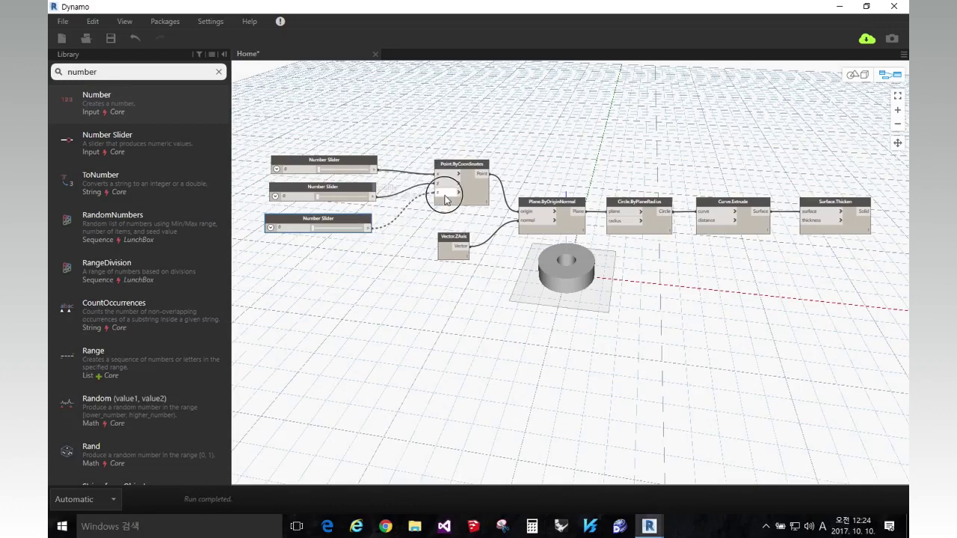
left_click(394, 241)
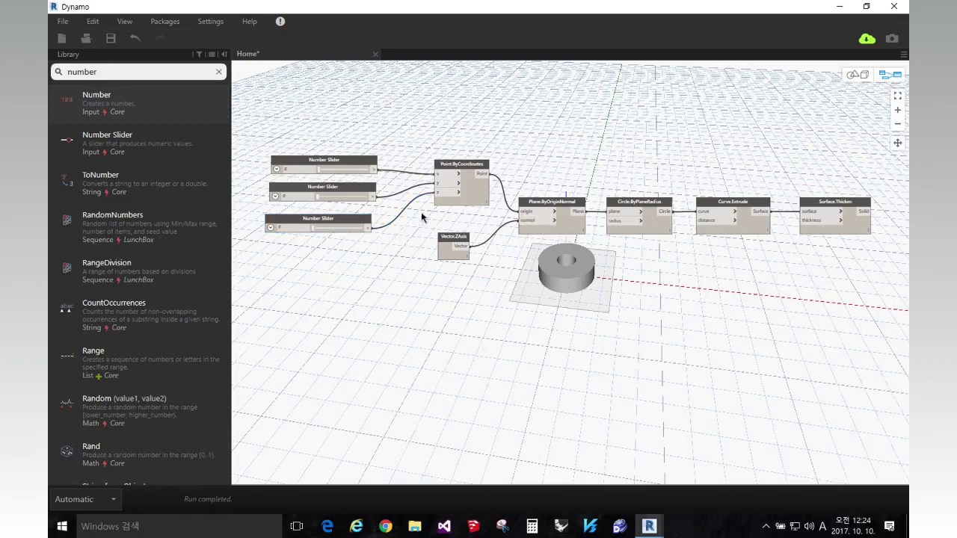
Vary the three coordinate sliders to shift the solid and return them all to 0.
left_click(324, 172)
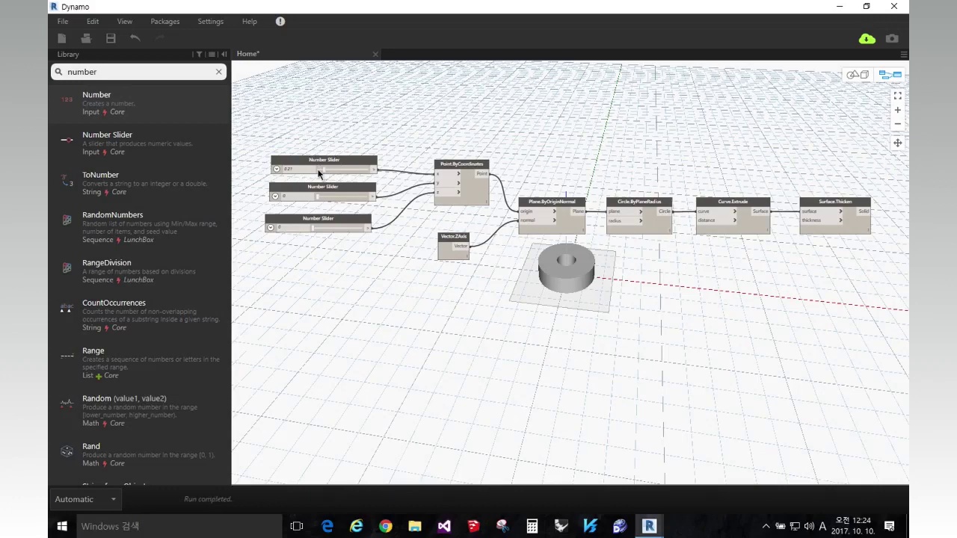
left_click(322, 229)
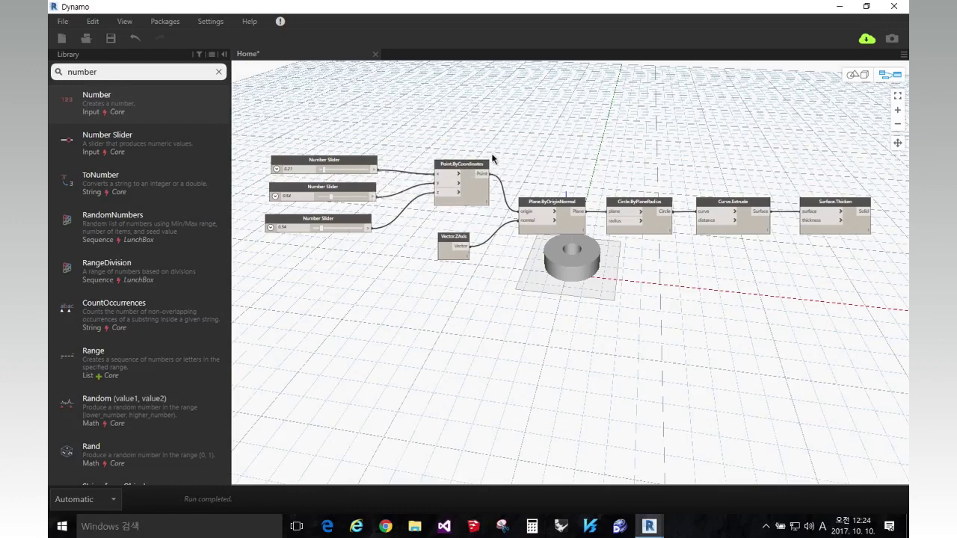
left_click_drag(324, 169, 318, 169)
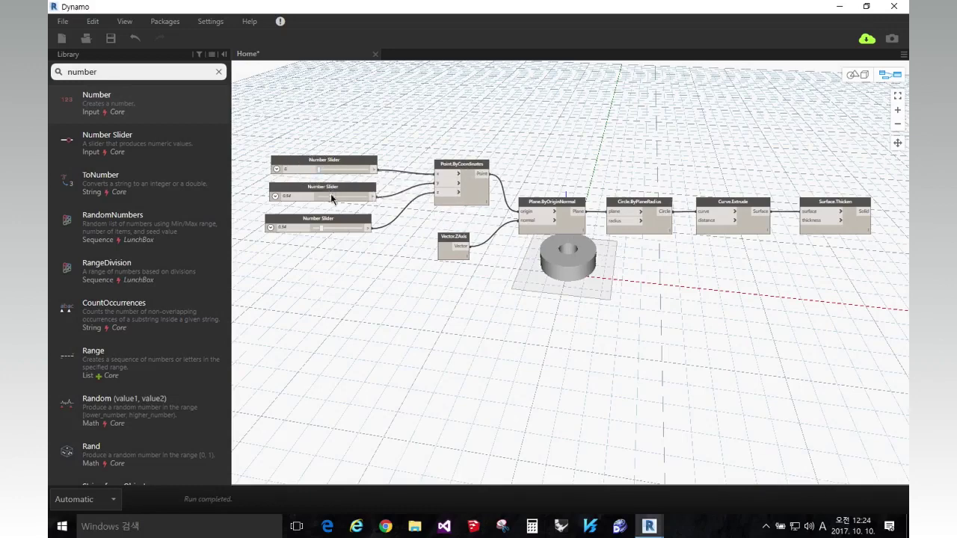
left_click_drag(323, 229, 312, 228)
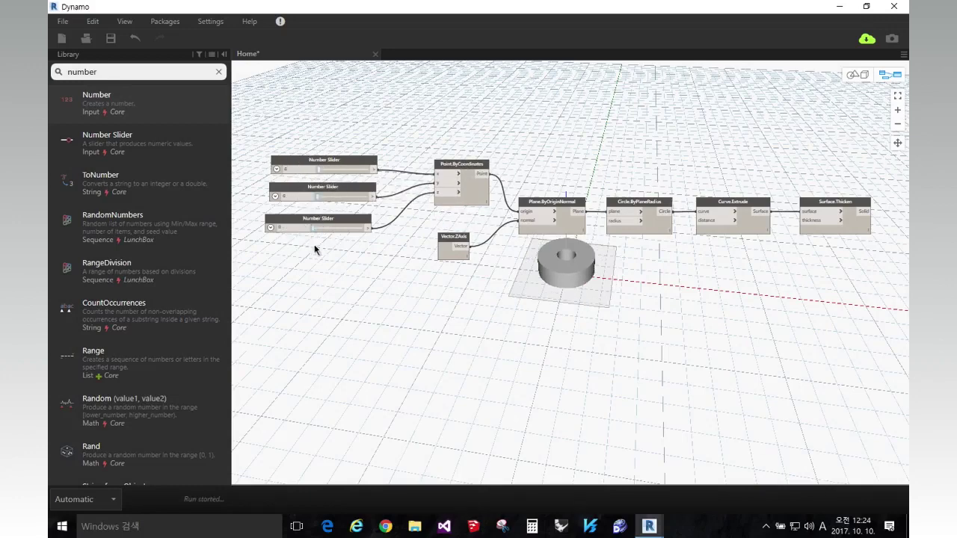
left_click(363, 297)
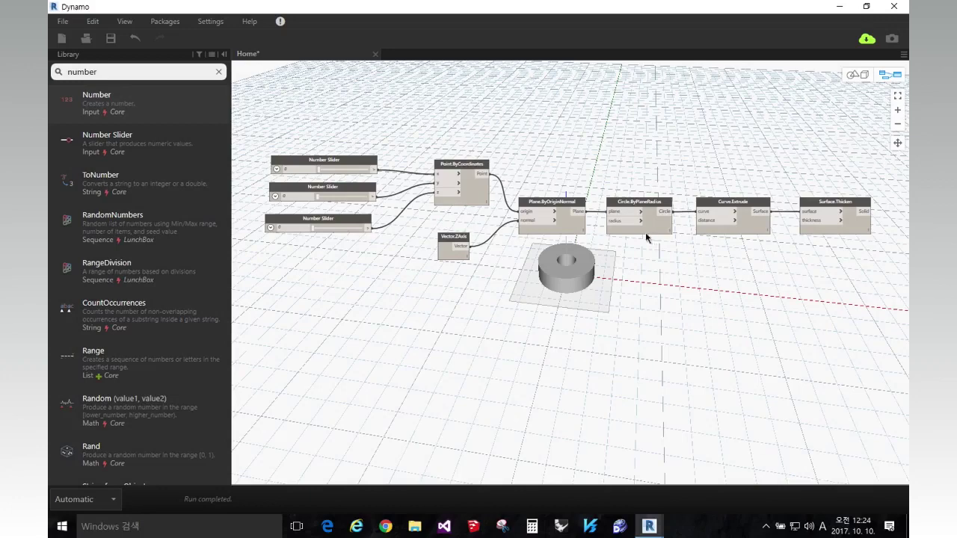
Duplicate the Number Slider three more times and stack the copies beneath the three coordinate sliders.
mouse_move(630, 226)
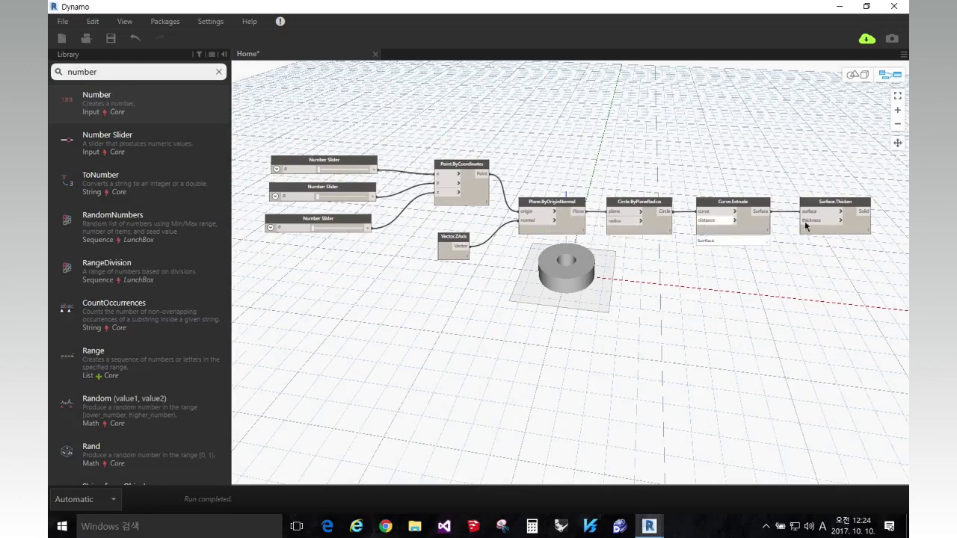
left_click(334, 164)
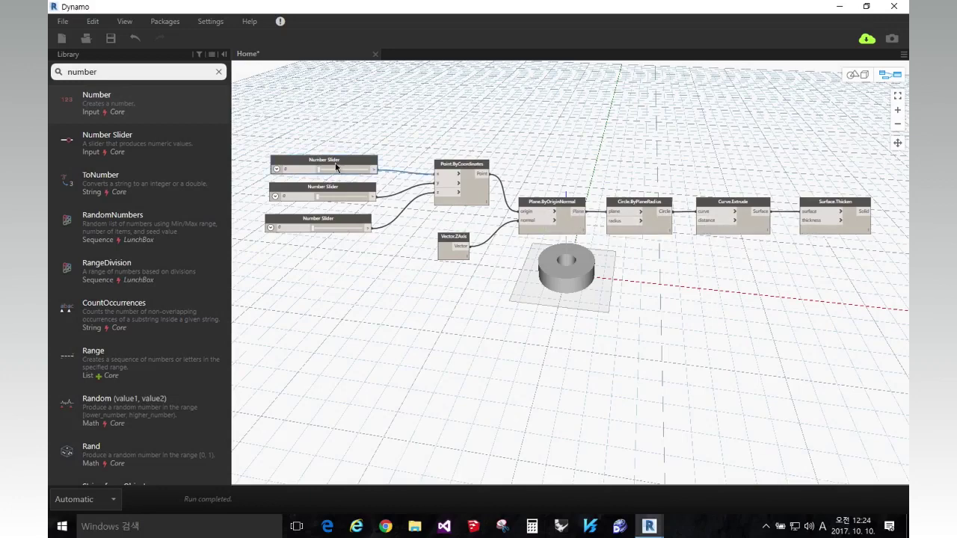
left_click(323, 257)
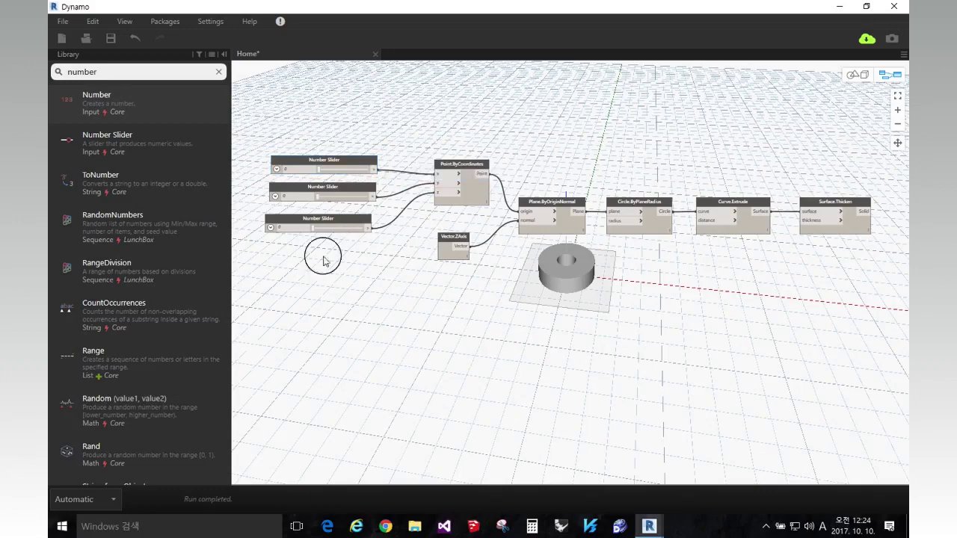
key("ctrl+v")
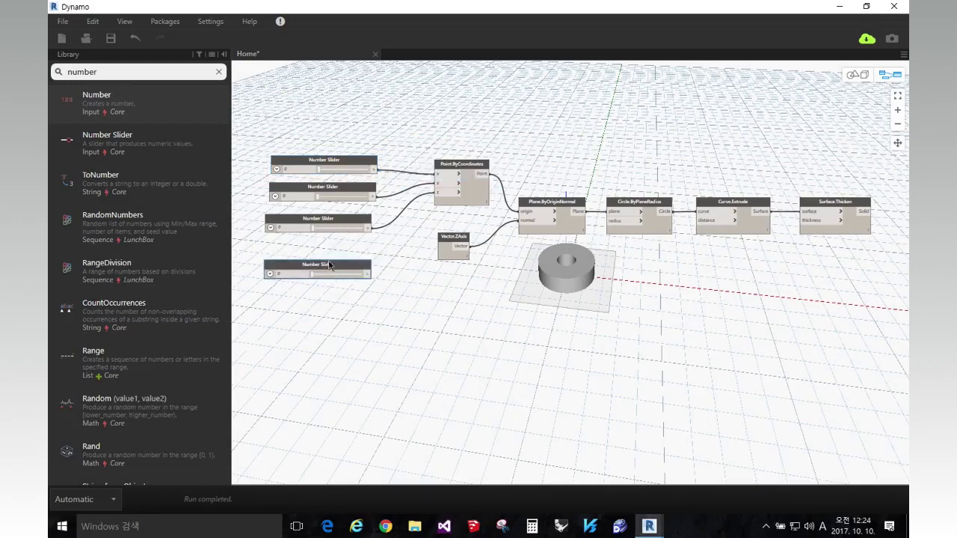
key("ctrl+v")
left_click(300, 284)
left_click_drag(404, 287, 273, 294)
key("ctrl+v")
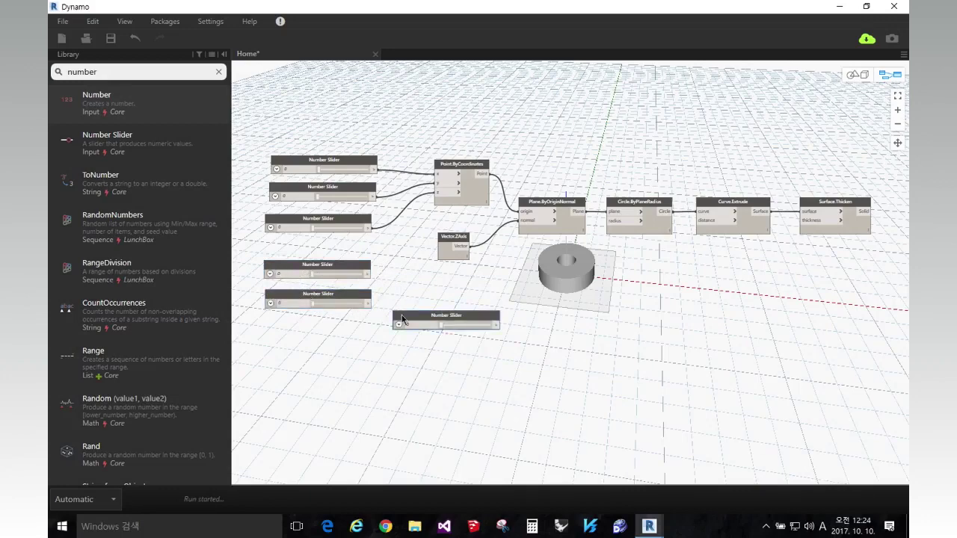
left_click_drag(404, 318, 269, 336)
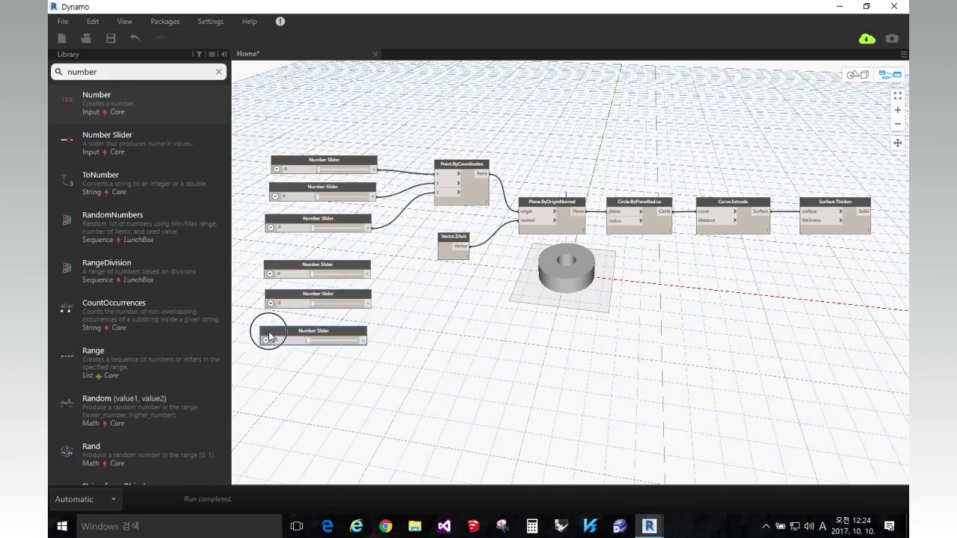
Connect the fourth Number Slider to the radius input of Circle.ByPlaneRadius.
left_click(369, 273)
left_click(623, 221)
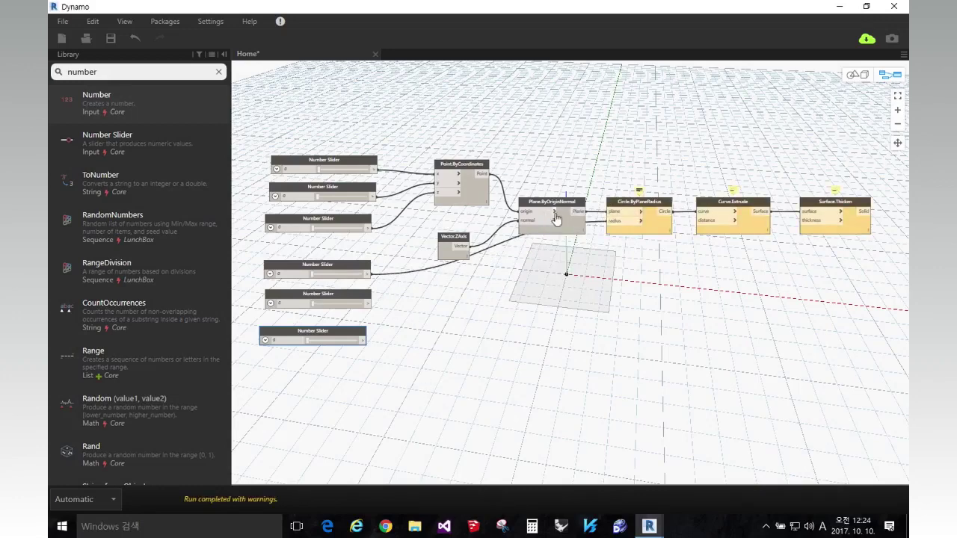
mouse_move(620, 221)
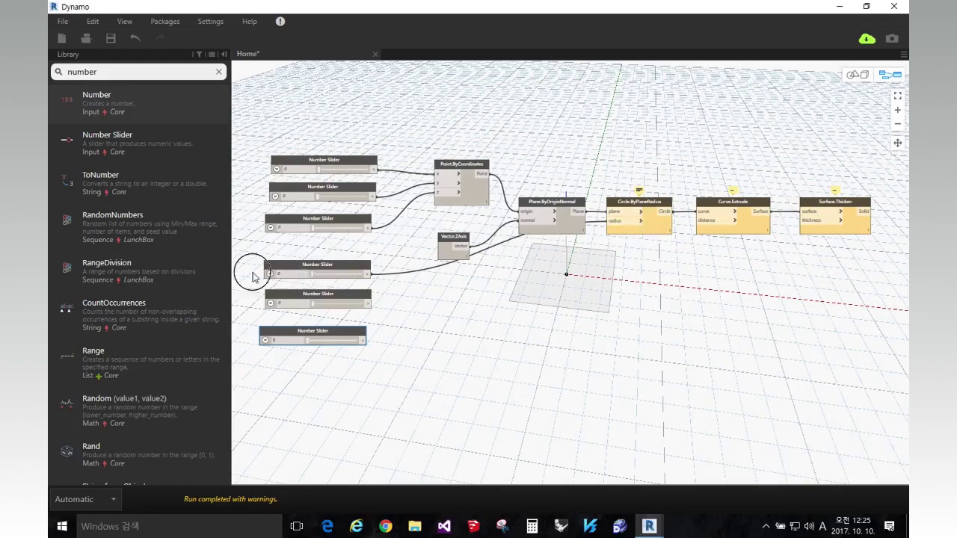
Set the value of each of the three lower Number Sliders to 1.
left_click(279, 274)
type("1")
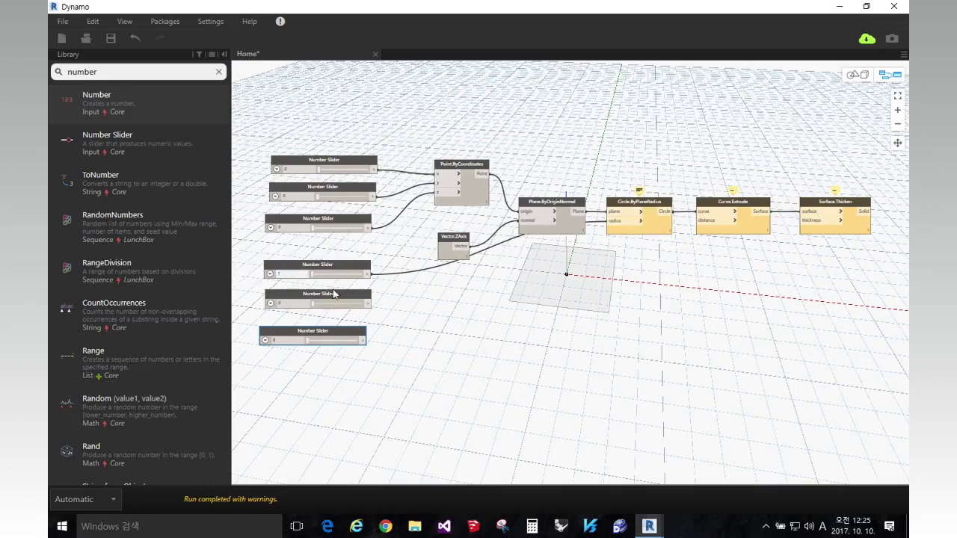
key("Return")
left_click(296, 303)
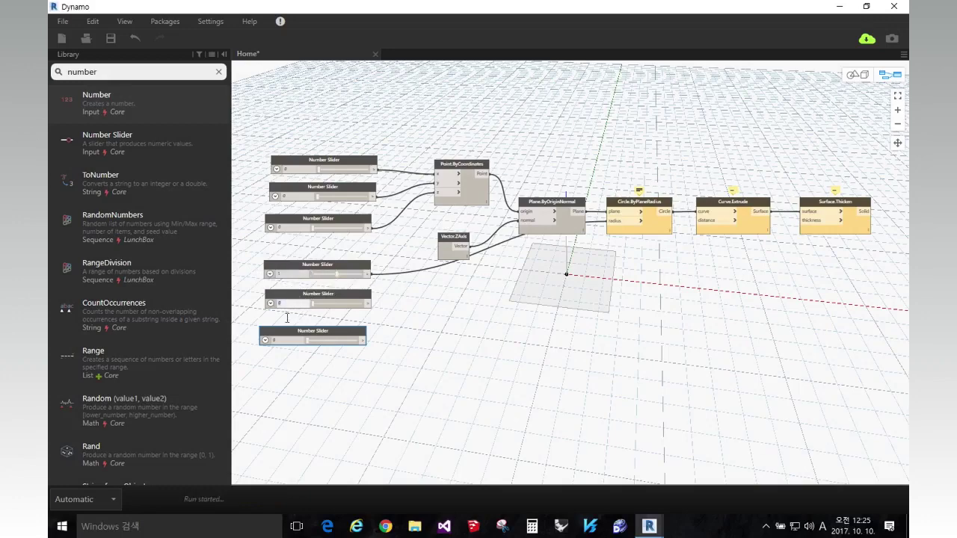
type("1")
left_click(284, 341)
type("1")
left_click(424, 346)
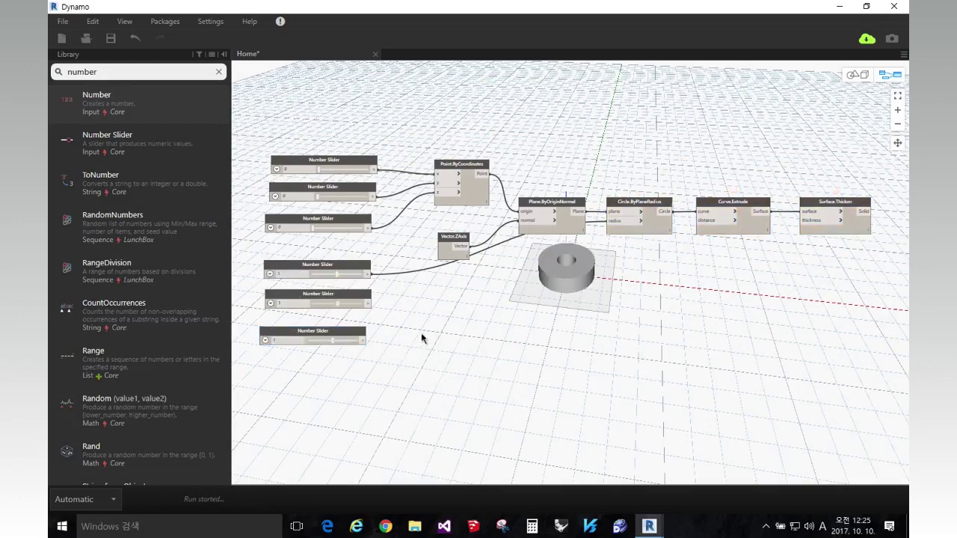
Connect the fifth Number Slider to Curve.Extrude's distance input and the sixth to Surface.Thicken's thickness input.
left_click(369, 303)
left_click(701, 220)
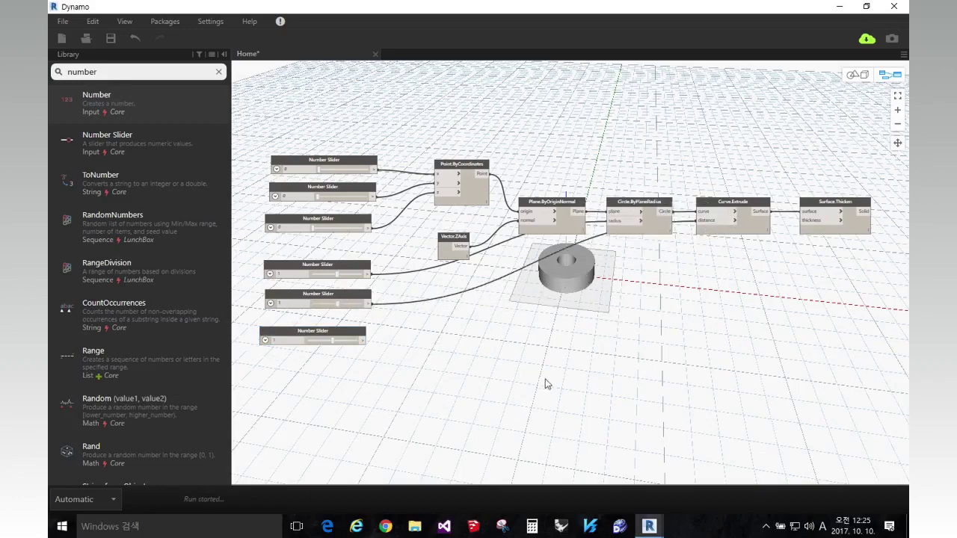
left_click(364, 341)
left_click(824, 222)
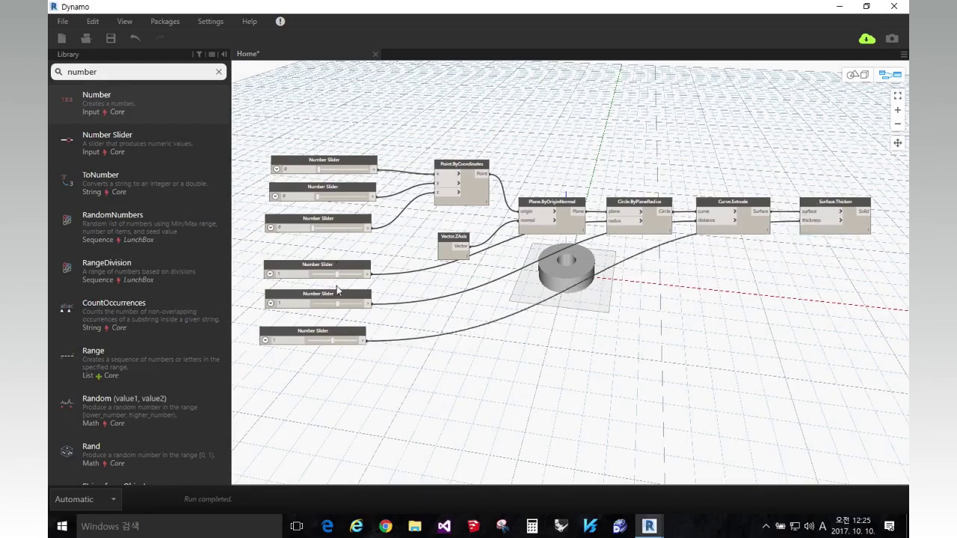
Adjust the lower sliders to a radius of 1.62, an extrusion distance of 1.76 and a thickness of 1.62.
left_click_drag(338, 273, 359, 305)
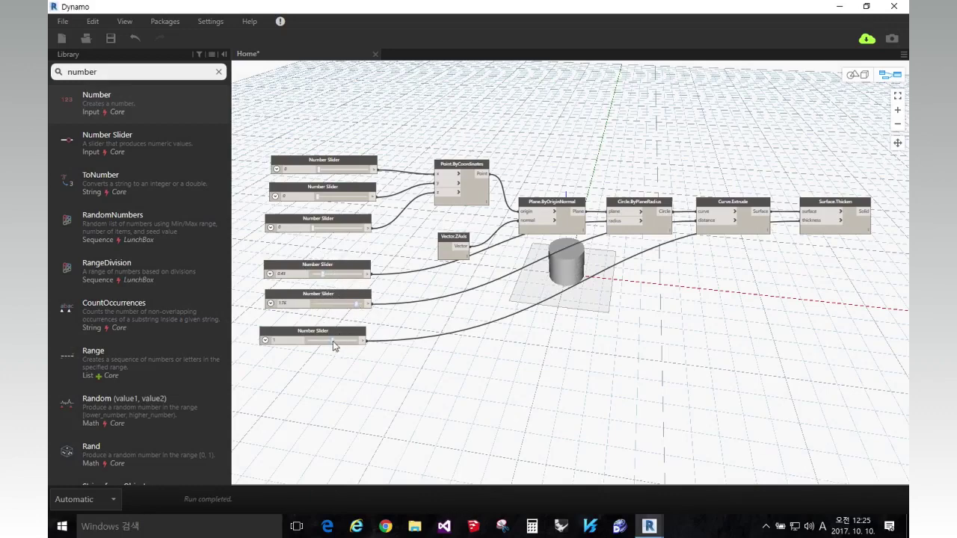
mouse_move(333, 341)
left_mouse_down()
mouse_move(320, 340)
mouse_move(348, 343)
left_mouse_up()
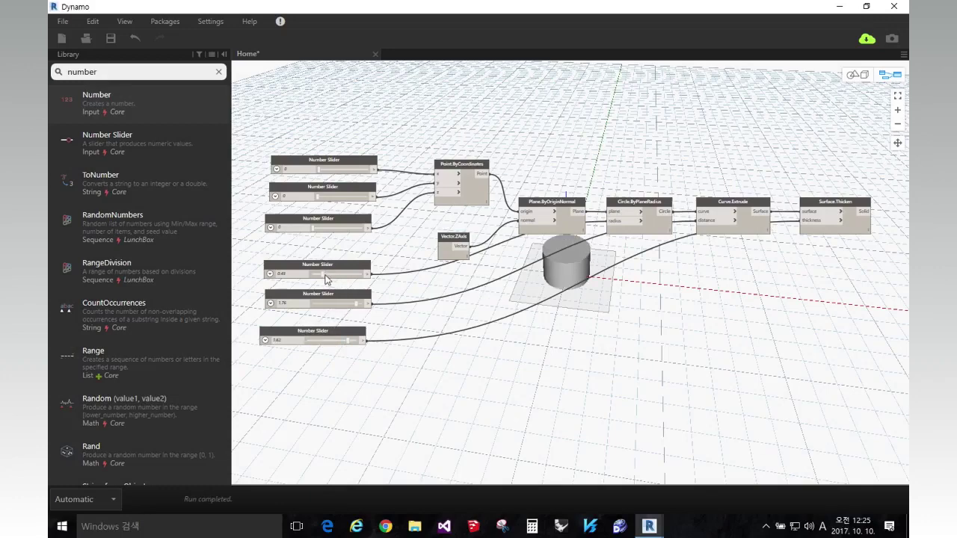
left_click_drag(325, 280, 349, 278)
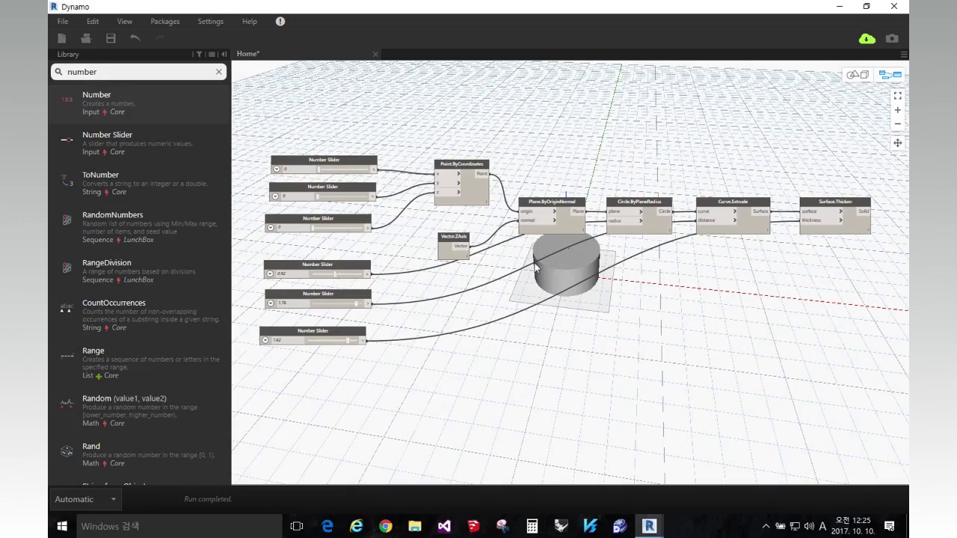
left_click_drag(336, 275, 356, 276)
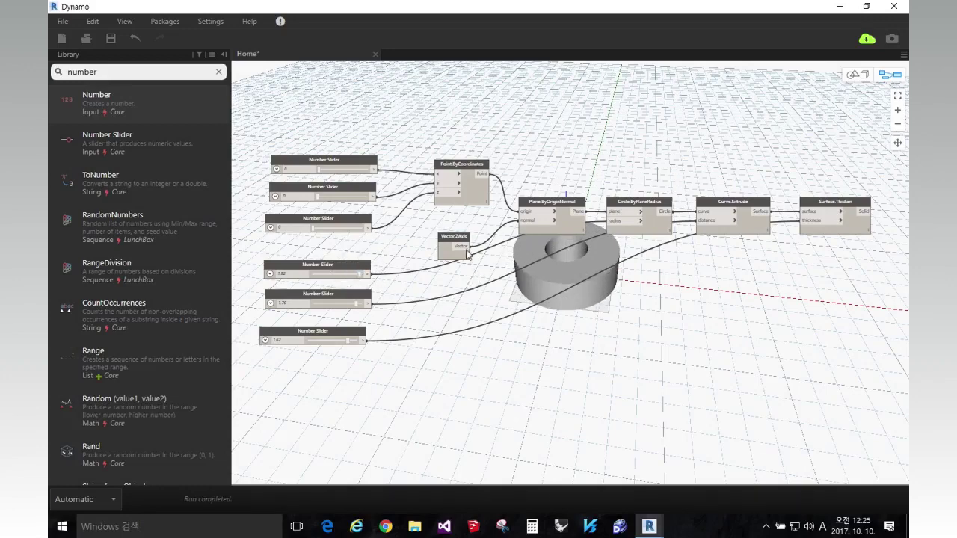
mouse_move(362, 274)
left_mouse_down()
mouse_move(334, 275)
mouse_move(352, 275)
left_mouse_up()
left_click(351, 279)
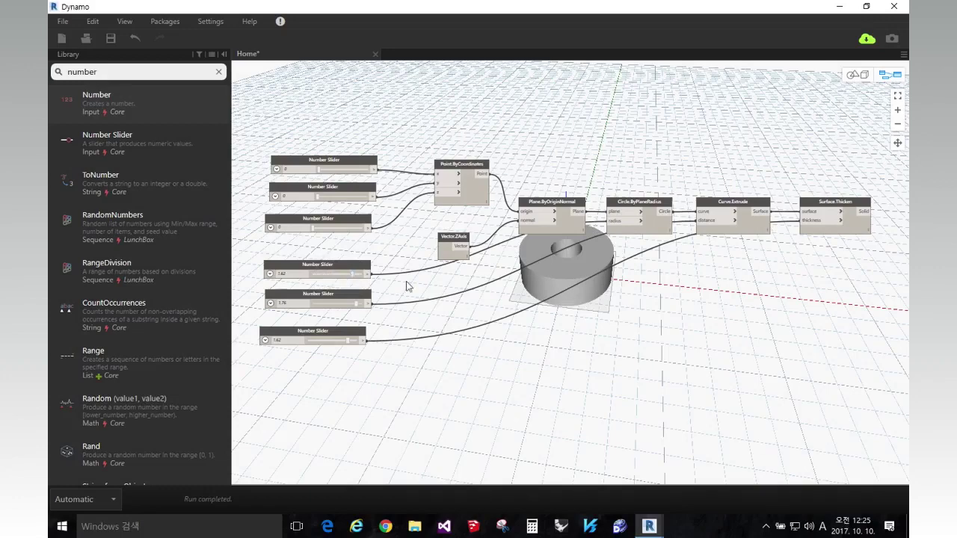
mouse_move(346, 405)
left_mouse_down()
mouse_move(270, 117)
mouse_move(364, 406)
left_mouse_up()
double_click(351, 164)
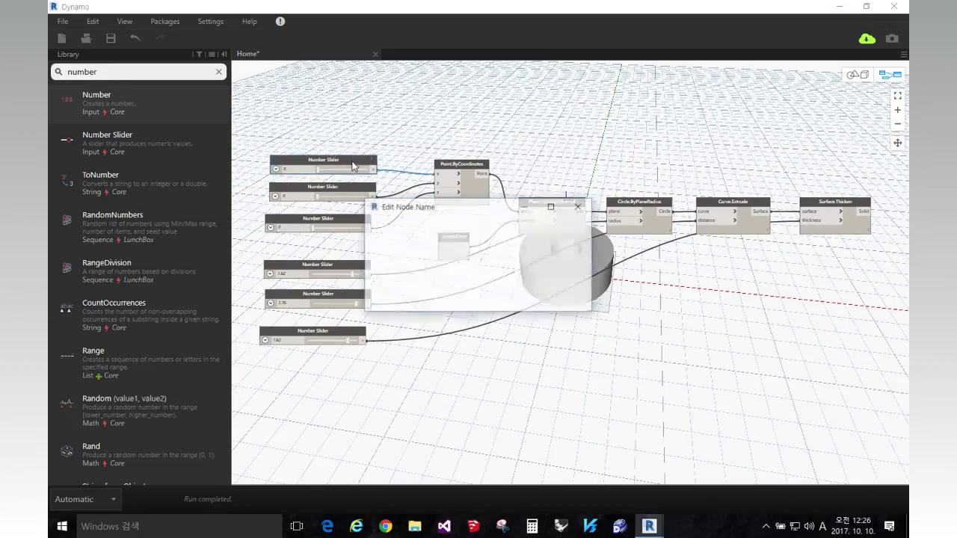
left_click(580, 207)
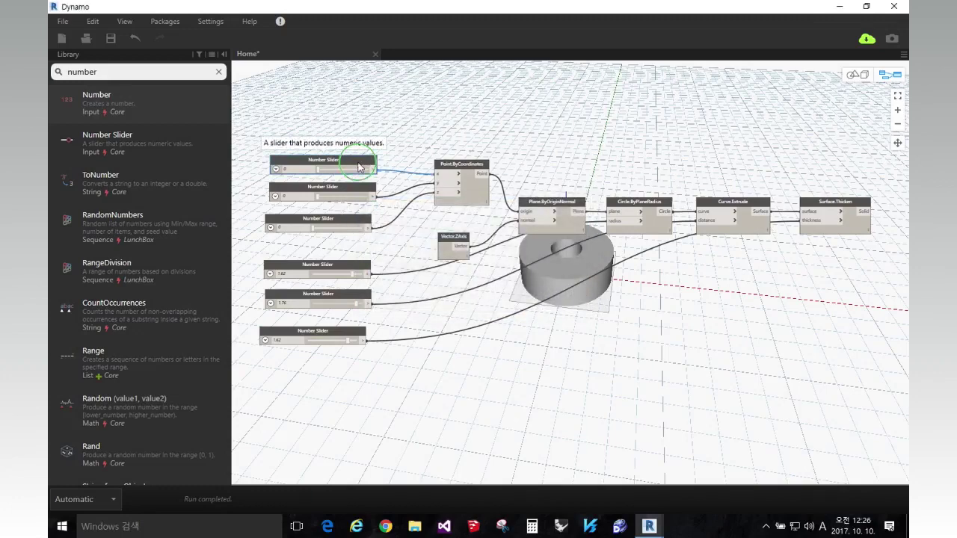
right_click(358, 164)
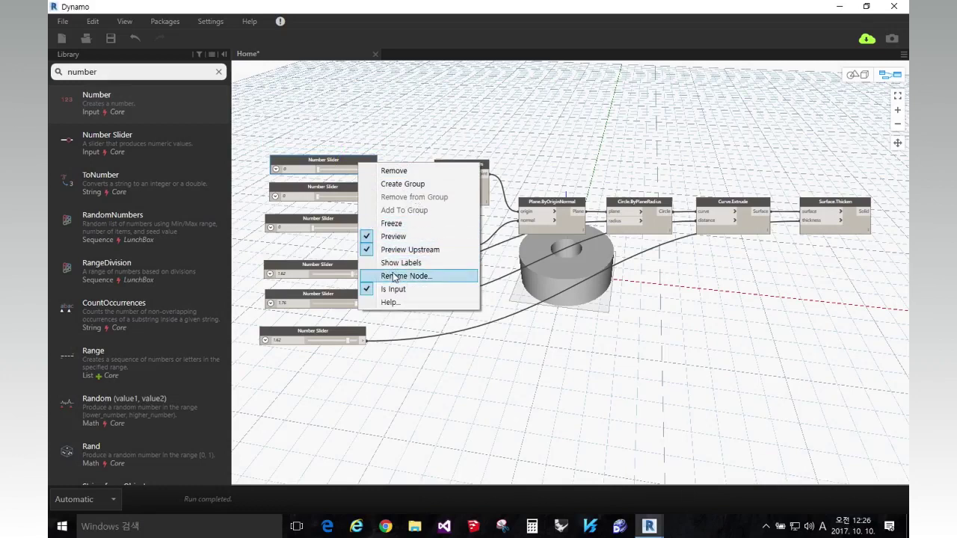
Rename the sliders feeding the first two inputs of Point.ByCoordinates as x and y.
left_click(309, 162)
left_click(323, 163)
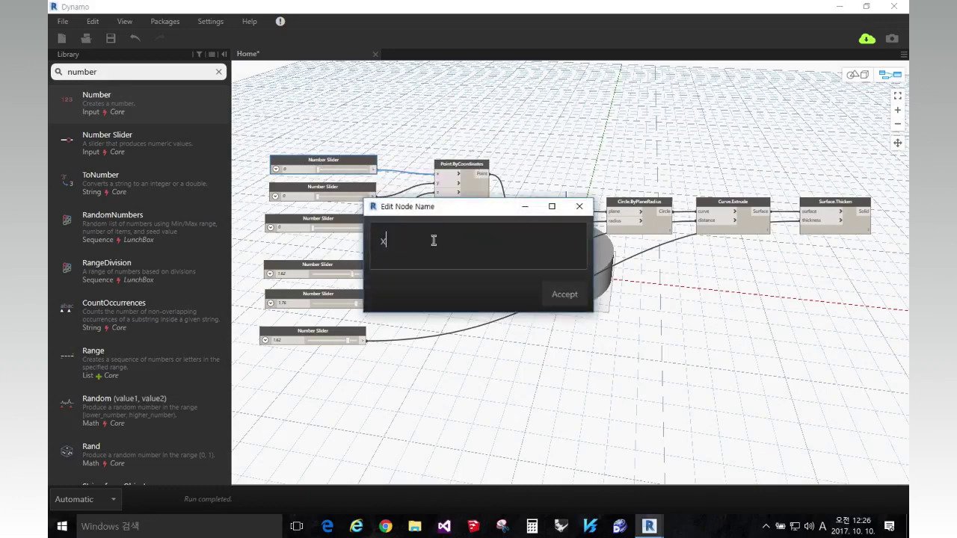
left_click(566, 294)
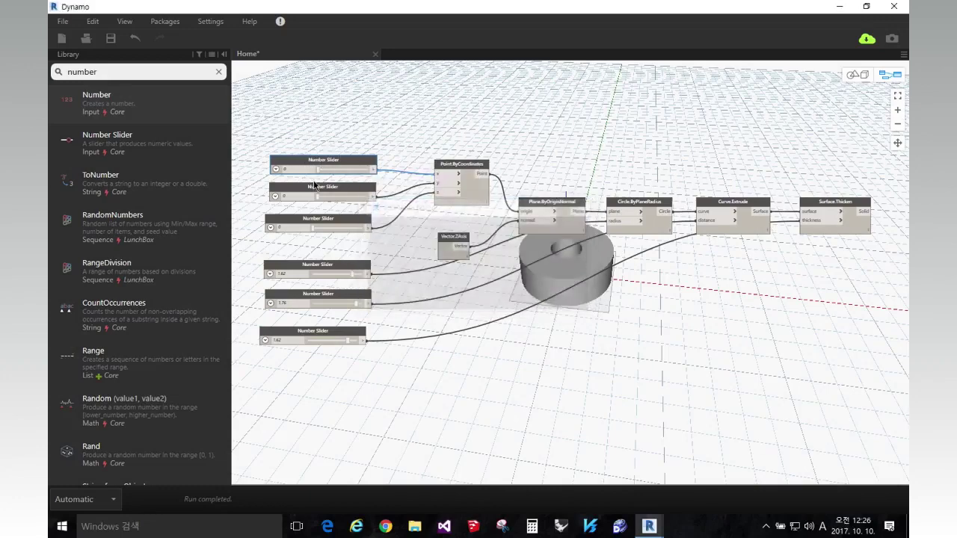
left_click(335, 190)
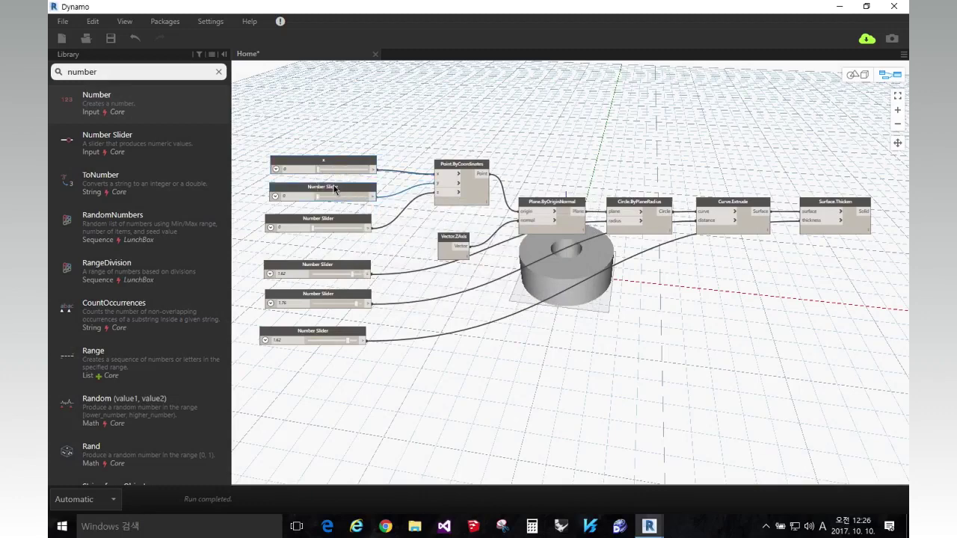
double_click(336, 188)
type("y")
left_click(559, 297)
Rename the slider feeding Point.ByCoordinates' third input as z and the fourth slider as radius.
left_click(318, 218)
double_click(318, 218)
type("z")
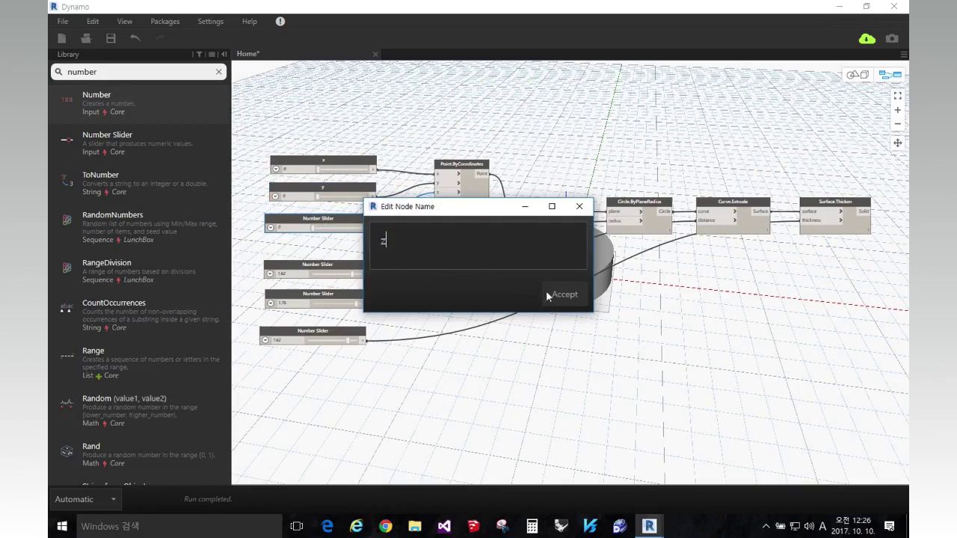
left_click(547, 297)
left_click(318, 269)
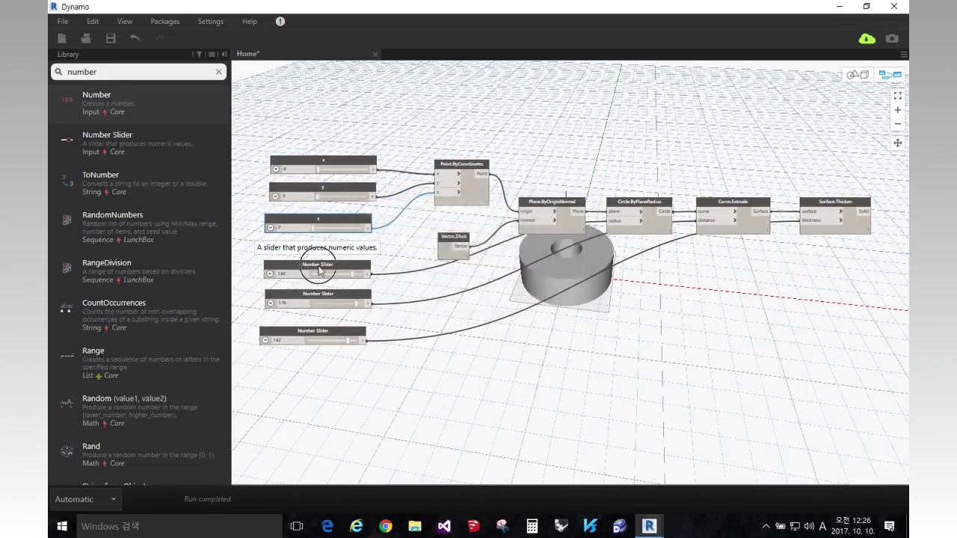
double_click(319, 269)
type("ra")
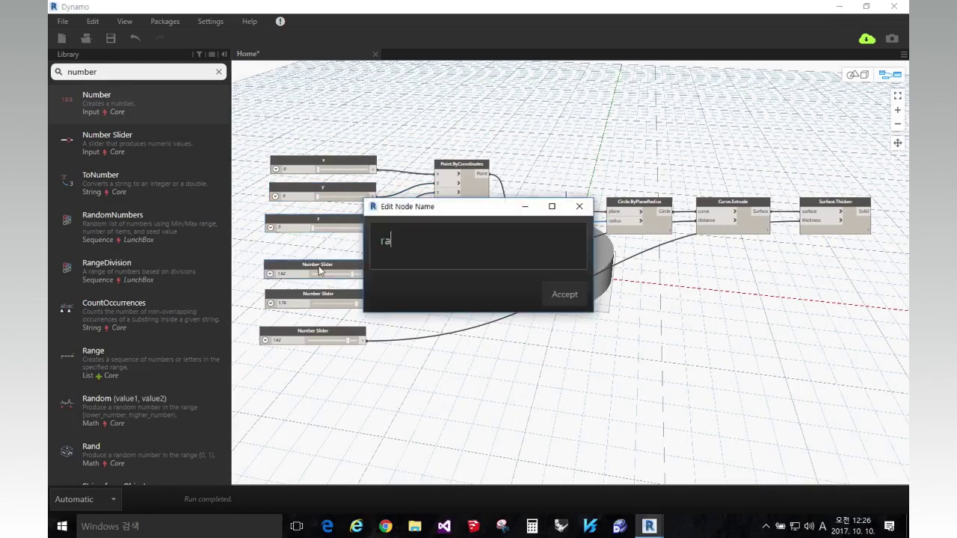
type("dius")
left_click(569, 295)
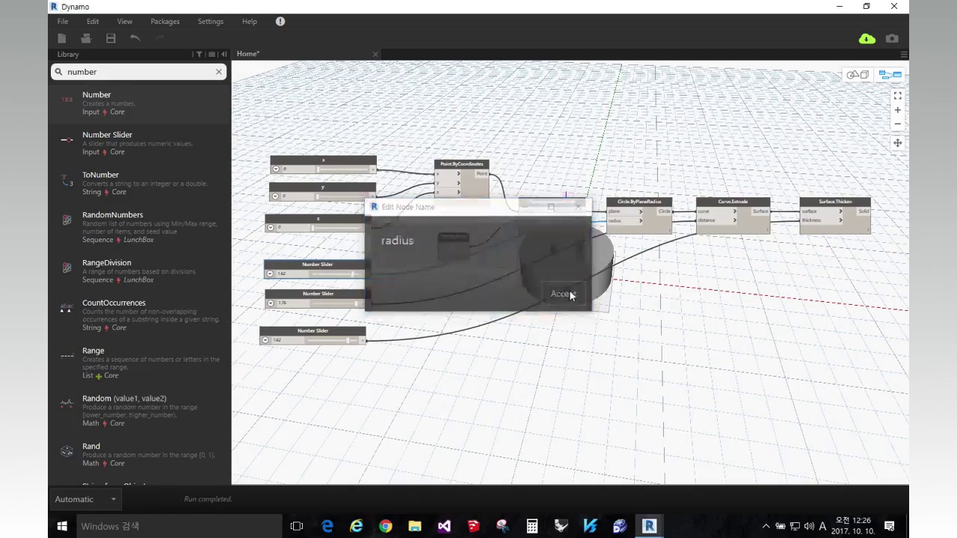
Rename the slider feeding Curve.Extrude's distance input as distance and the lowest slider as thickness.
double_click(346, 294)
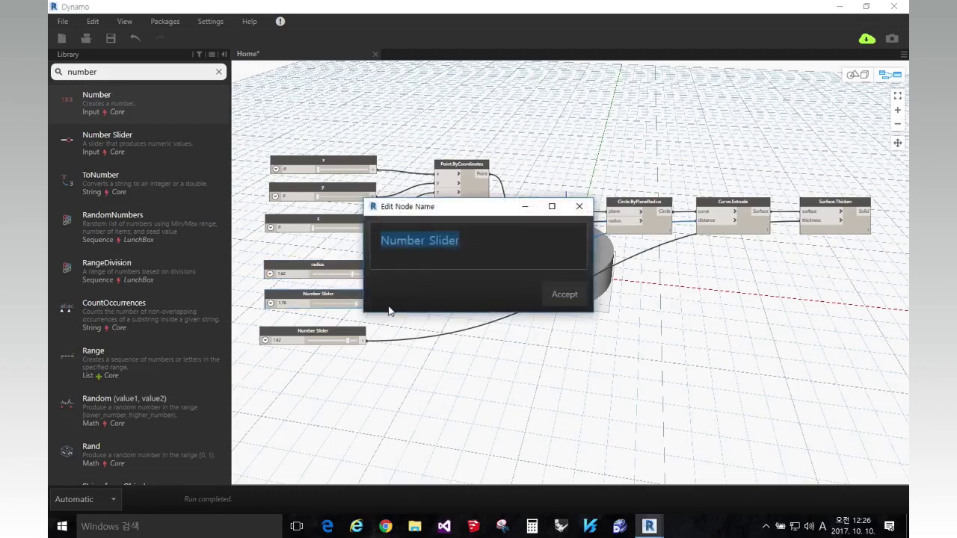
type("distance")
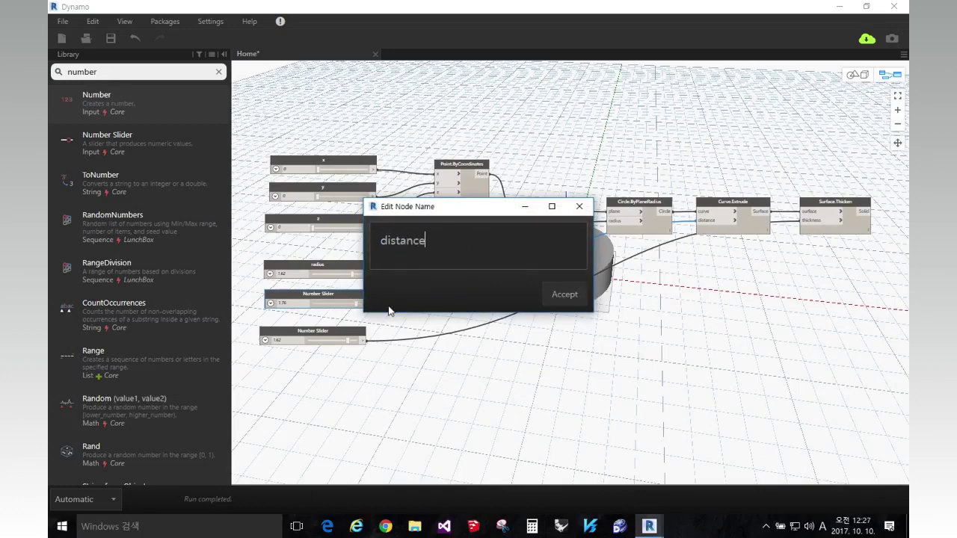
left_click(560, 294)
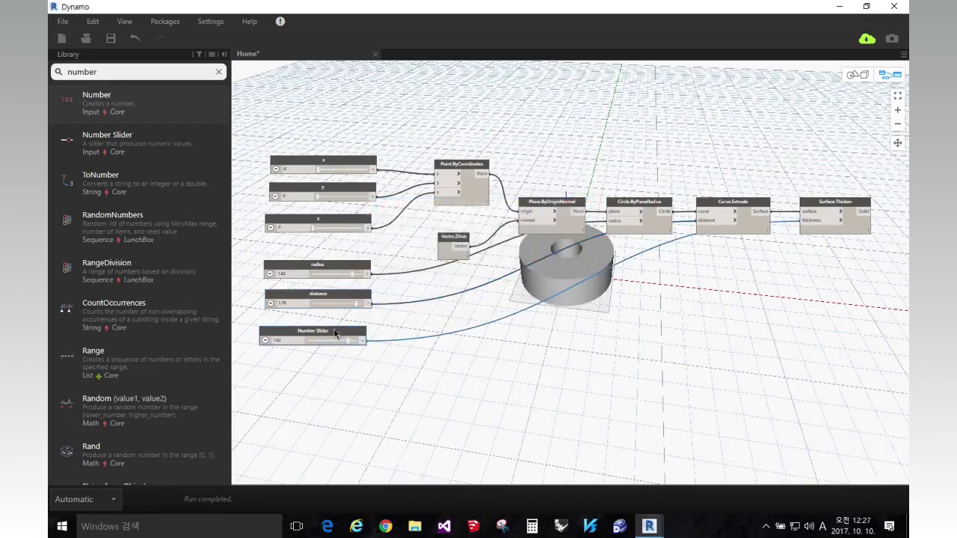
double_click(334, 332)
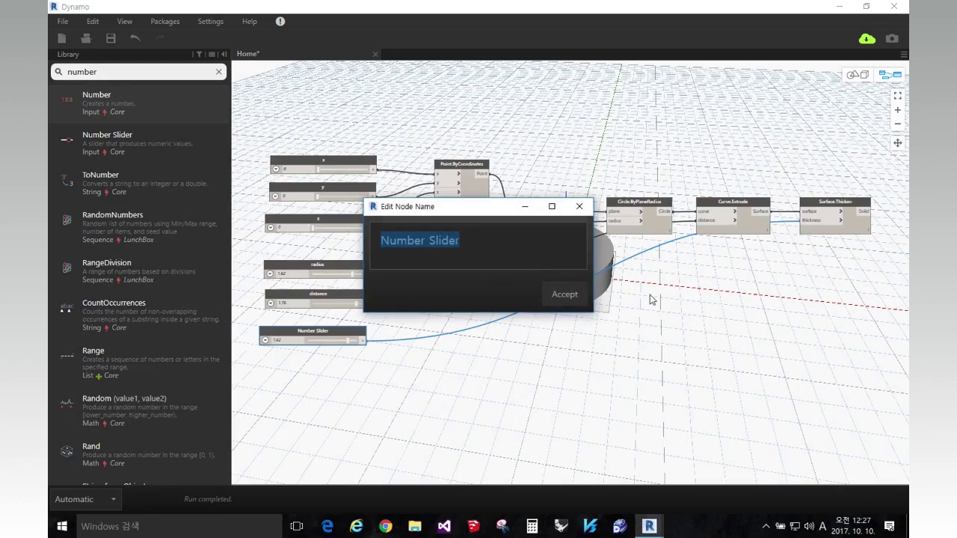
type("thicjne")
key("BackSpace")
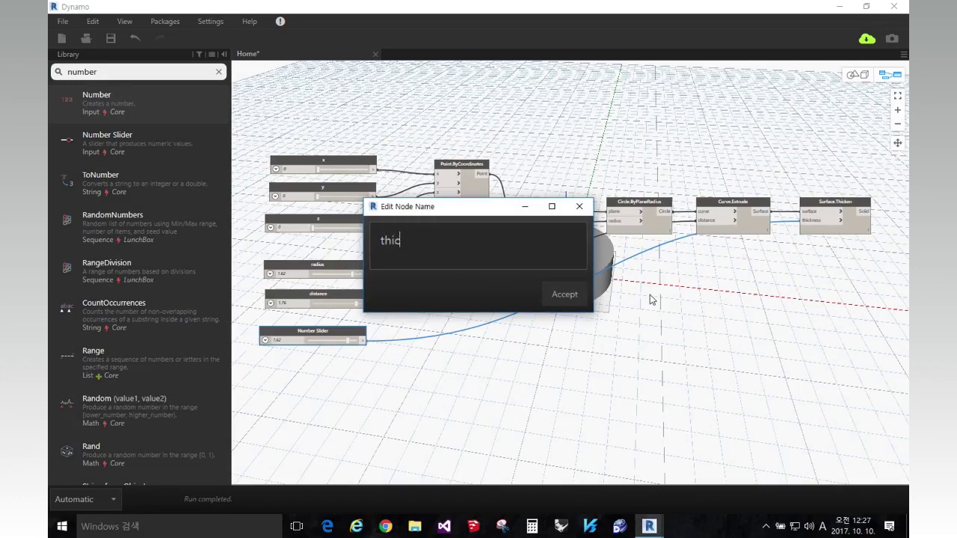
type("ess")
left_click(557, 294)
Group the x, y and z sliders under the title Axis and clean up the group's node layout.
left_click(310, 415)
left_click_drag(386, 244, 311, 151)
right_click(321, 161)
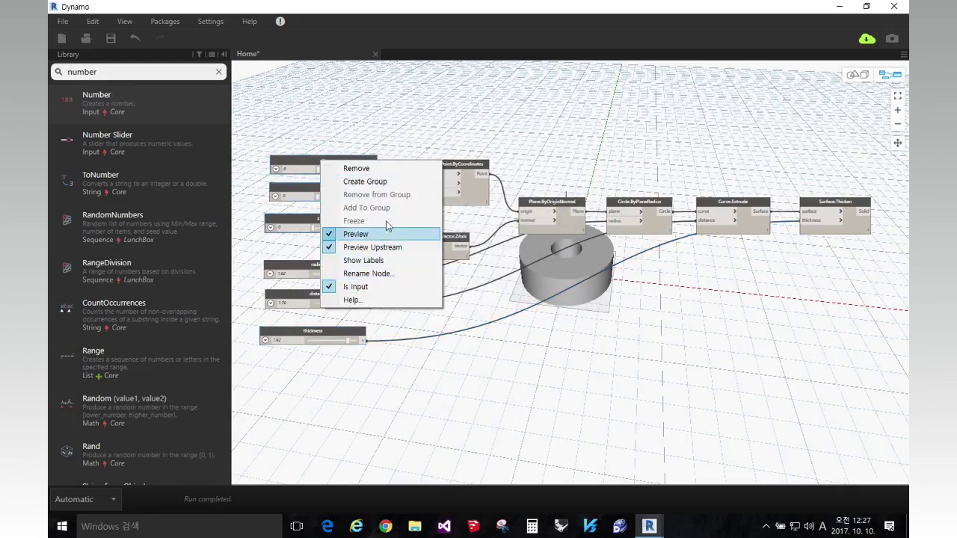
left_click(393, 184)
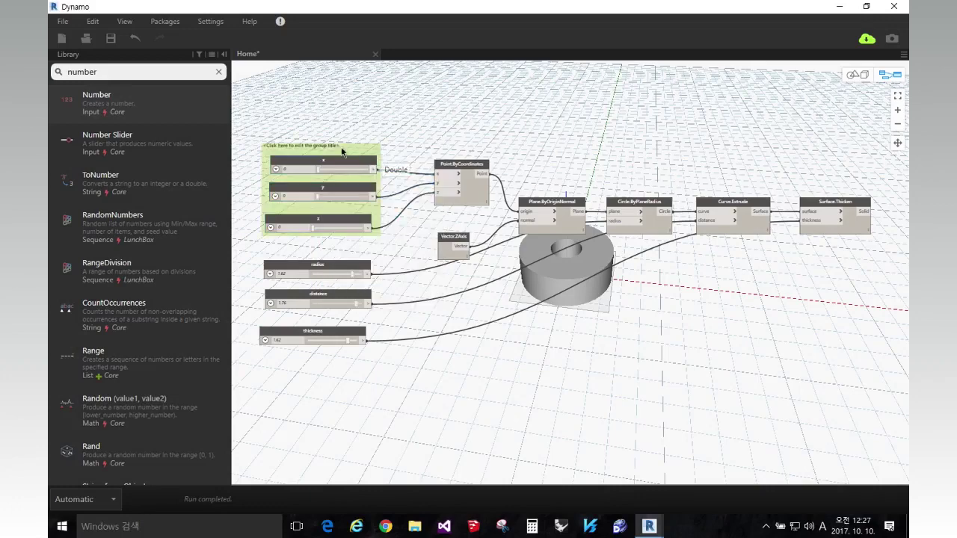
double_click(341, 148)
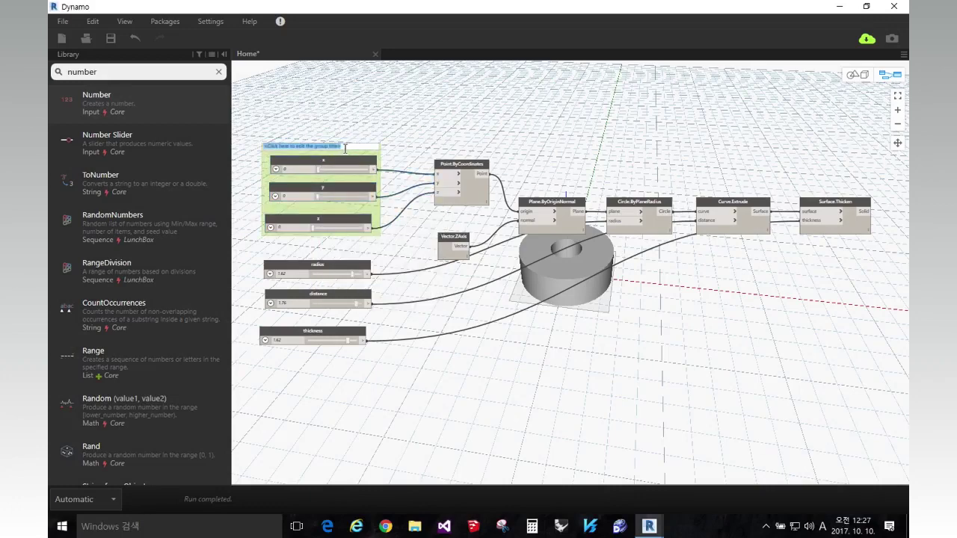
type("Axis")
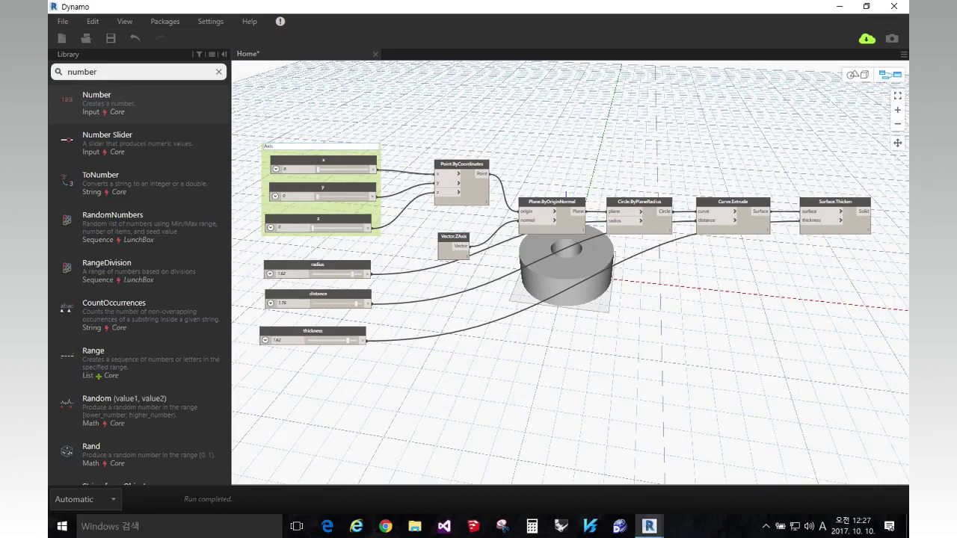
left_click(364, 127)
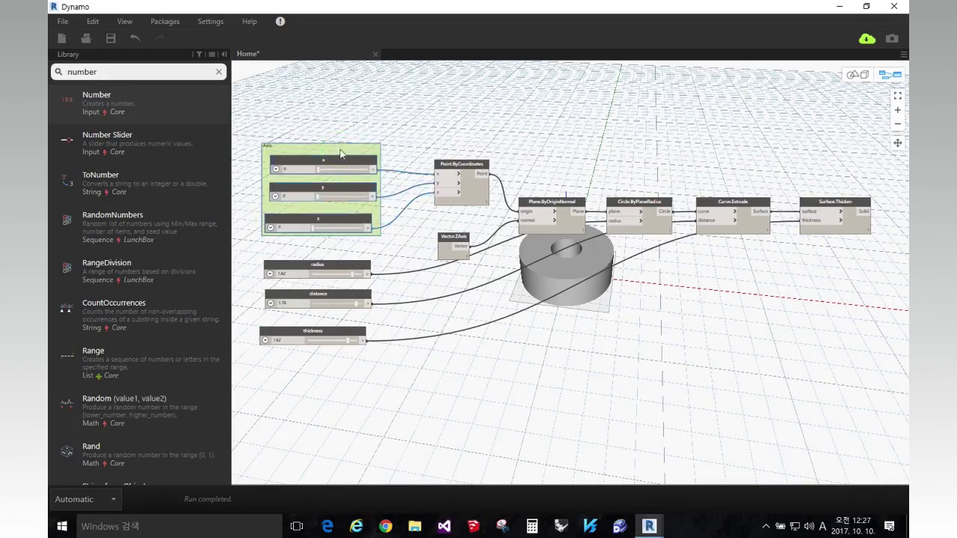
right_click(341, 149)
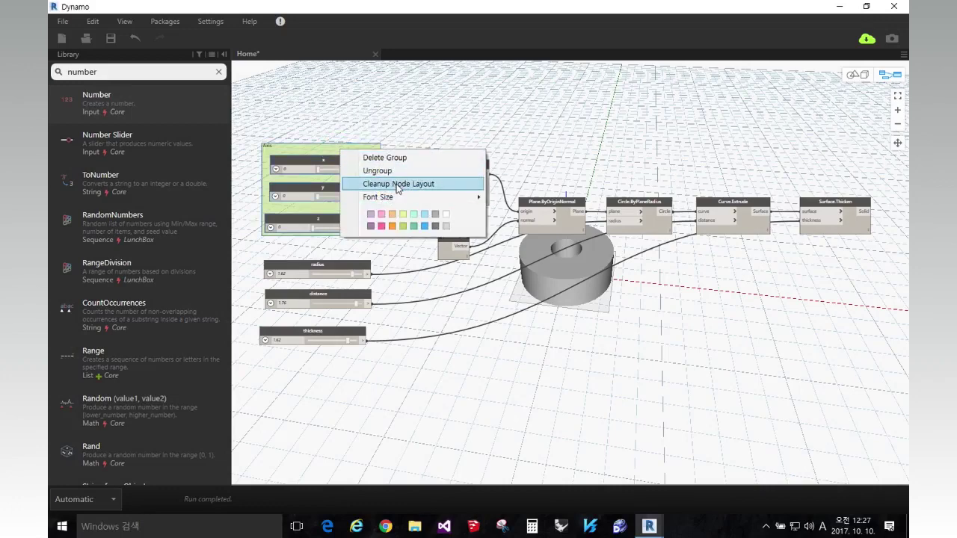
left_click(396, 185)
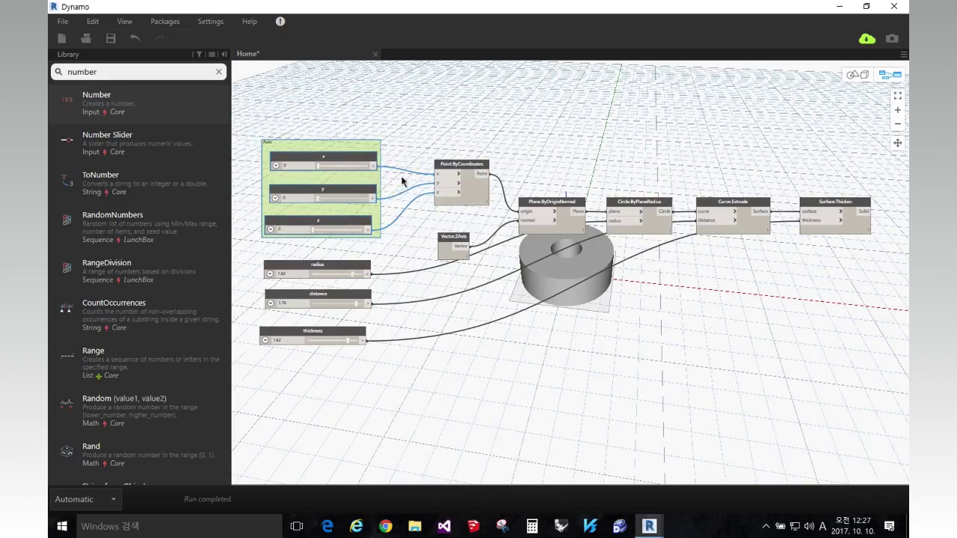
right_click(369, 195)
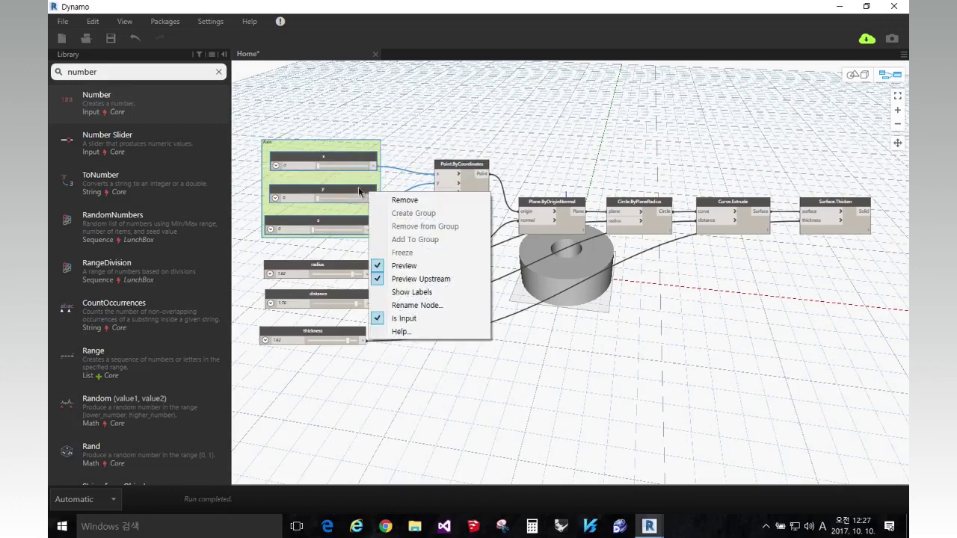
left_click(417, 305)
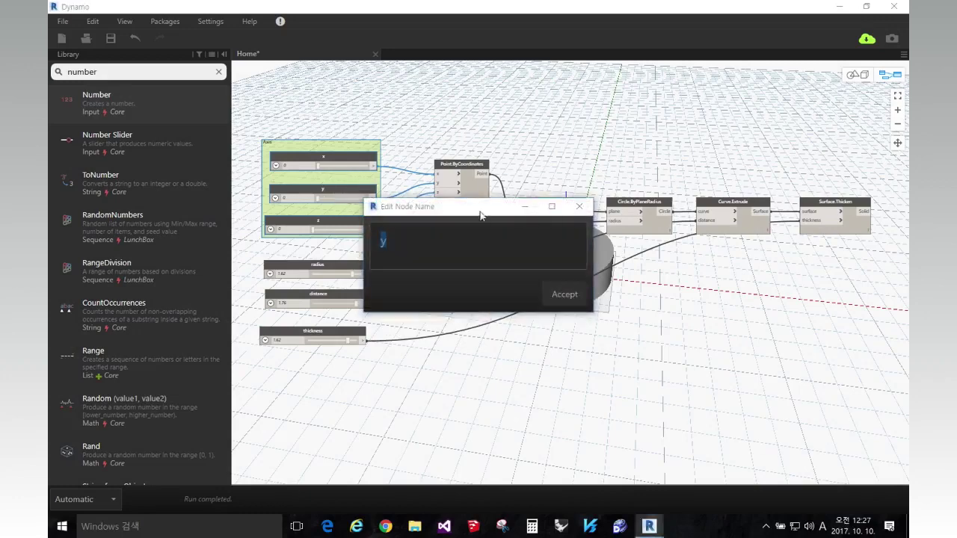
left_click(579, 206)
Ungroup the Axis group around the x, y and z sliders.
right_click(367, 177)
left_click(409, 195)
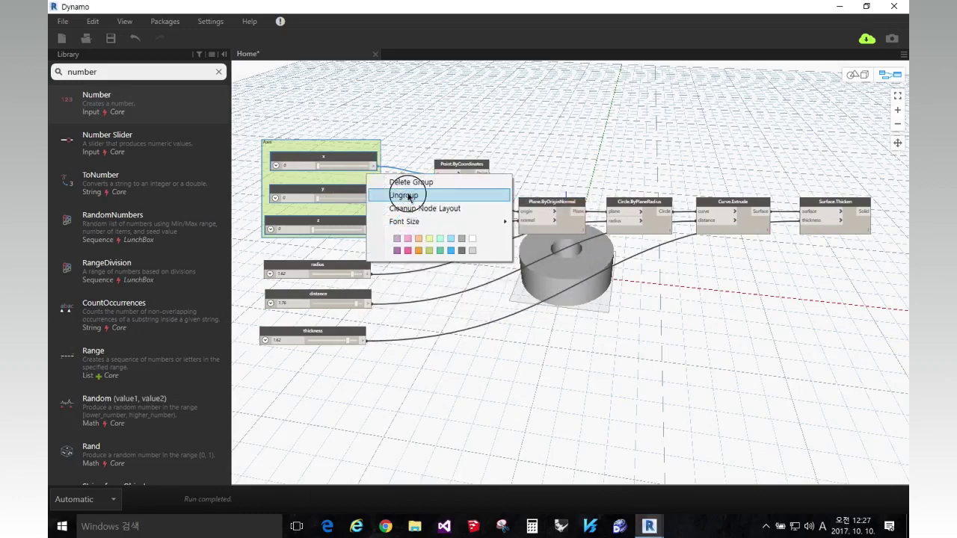
Try aligning the x, y and z sliders by Y Average and undo the alignment.
left_click(359, 189)
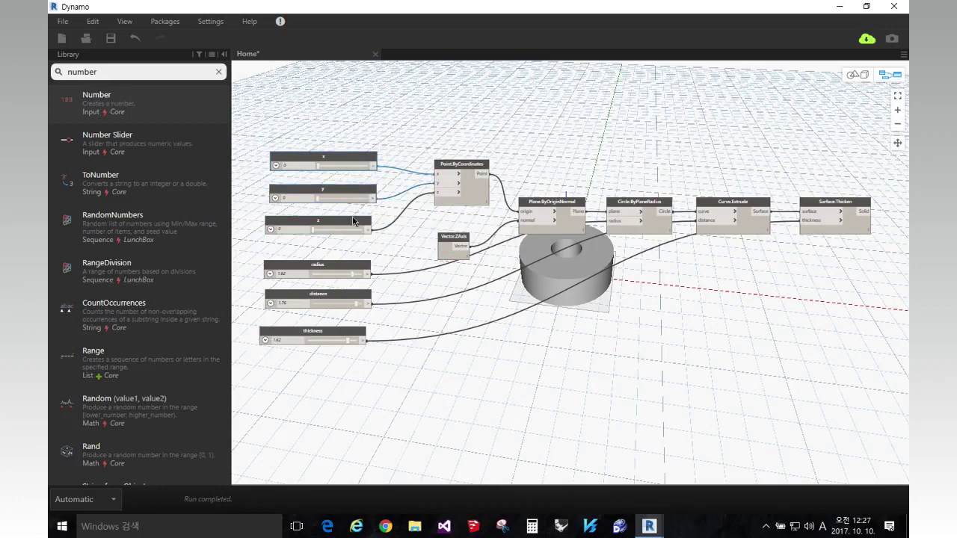
right_click(354, 221)
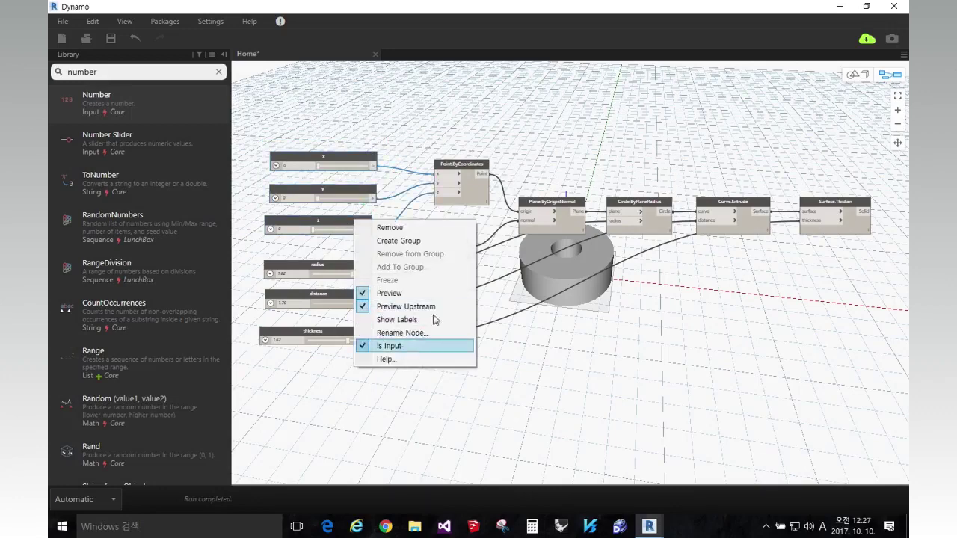
left_click(430, 137)
right_click(430, 137)
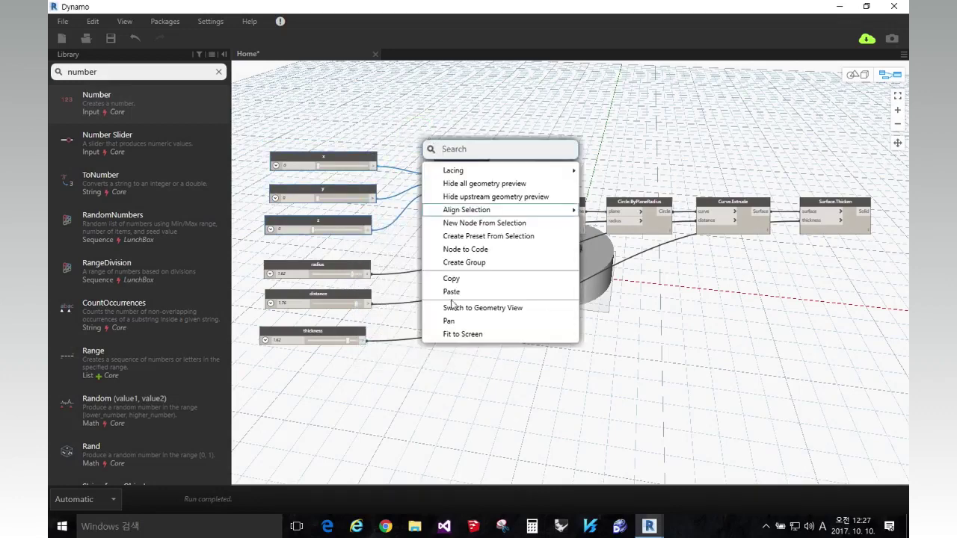
mouse_move(511, 214)
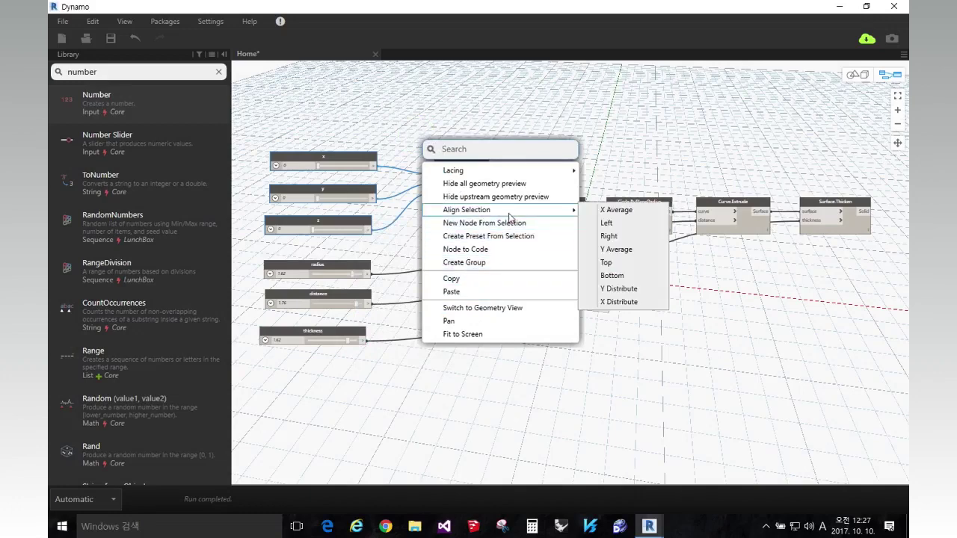
left_click(606, 249)
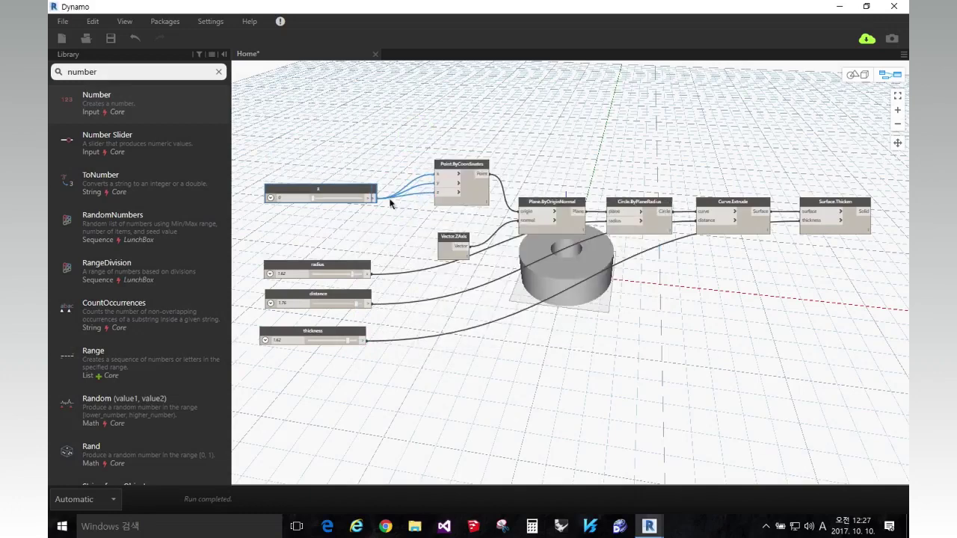
key("ctrl+z")
Align the x, y and z sliders to their left edges.
right_click(363, 189)
left_click(431, 127)
right_click(430, 127)
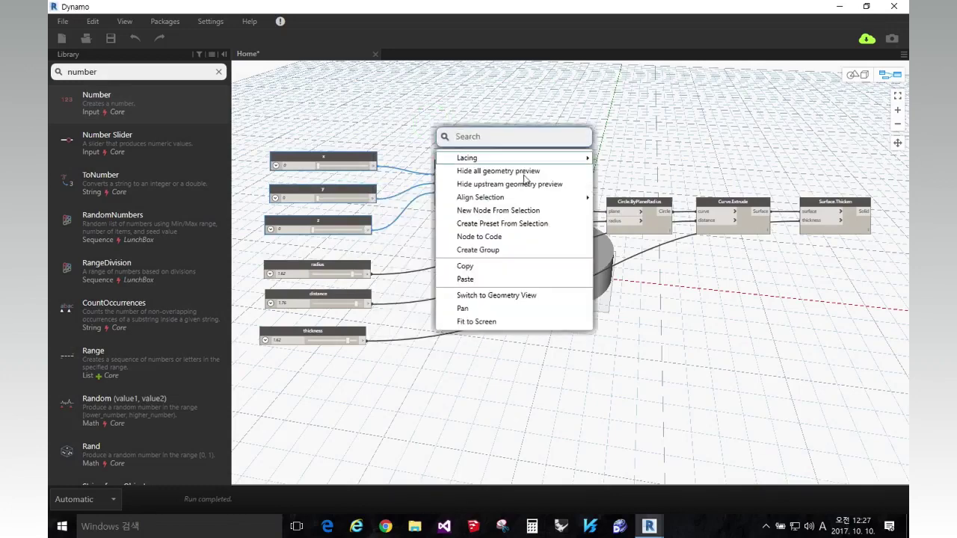
mouse_move(584, 197)
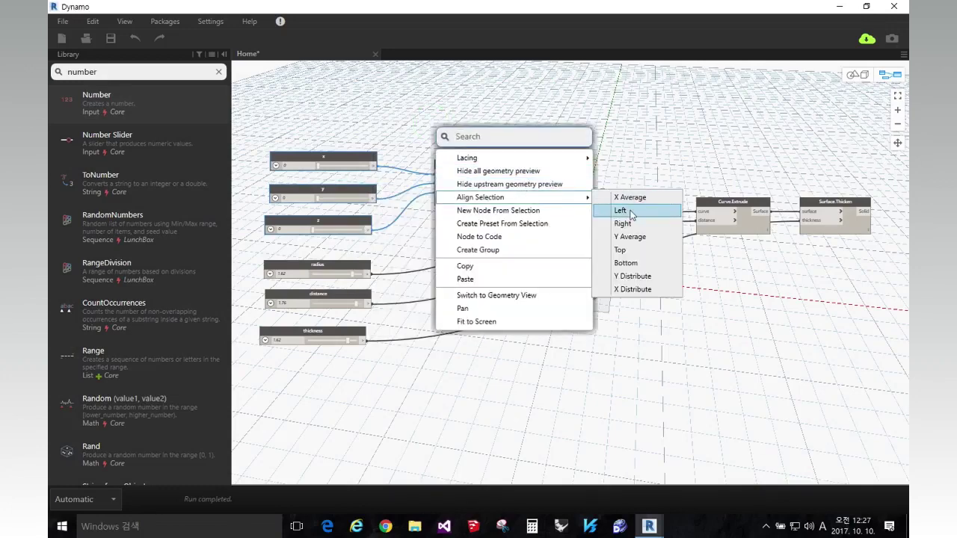
left_click(621, 211)
Align the radius, distance and thickness sliders to their left edges.
left_click_drag(366, 379, 284, 257)
right_click(399, 372)
mouse_move(501, 232)
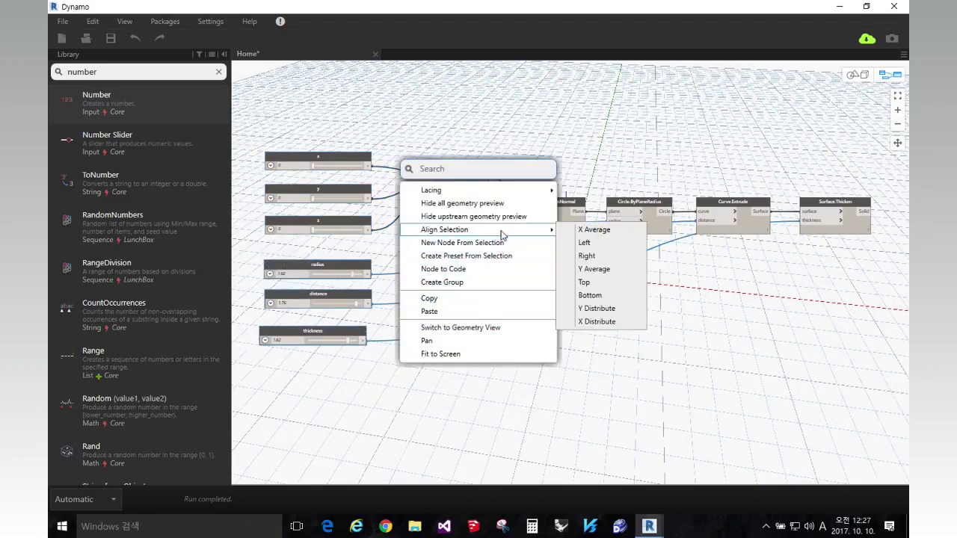
left_click(584, 242)
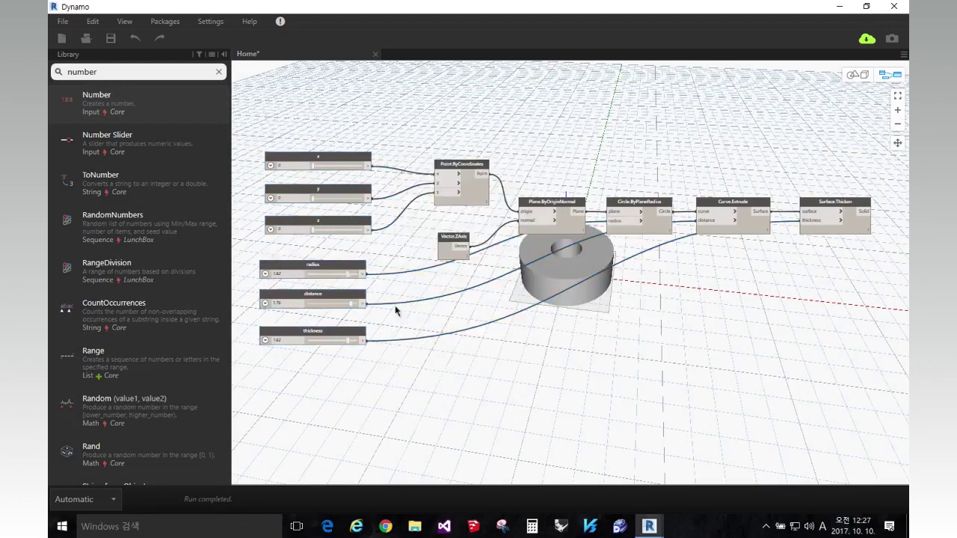
Align all six number sliders together to a common left edge.
left_click_drag(380, 403, 262, 123)
right_click(343, 135)
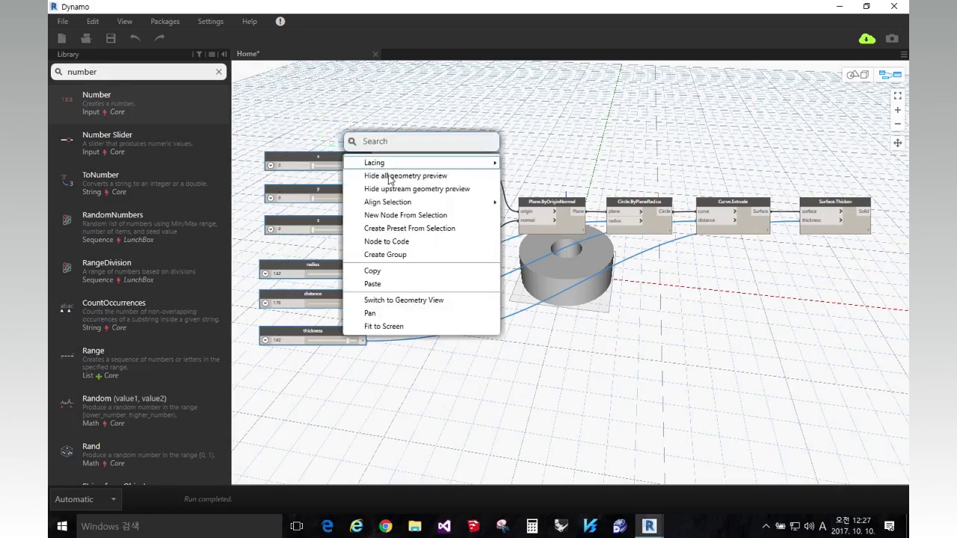
mouse_move(404, 203)
left_click(519, 216)
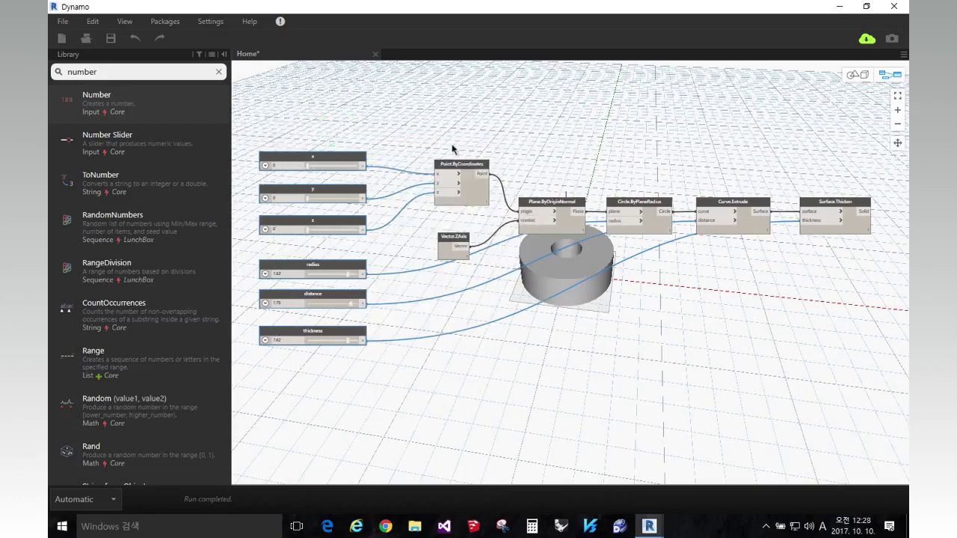
left_click(421, 126)
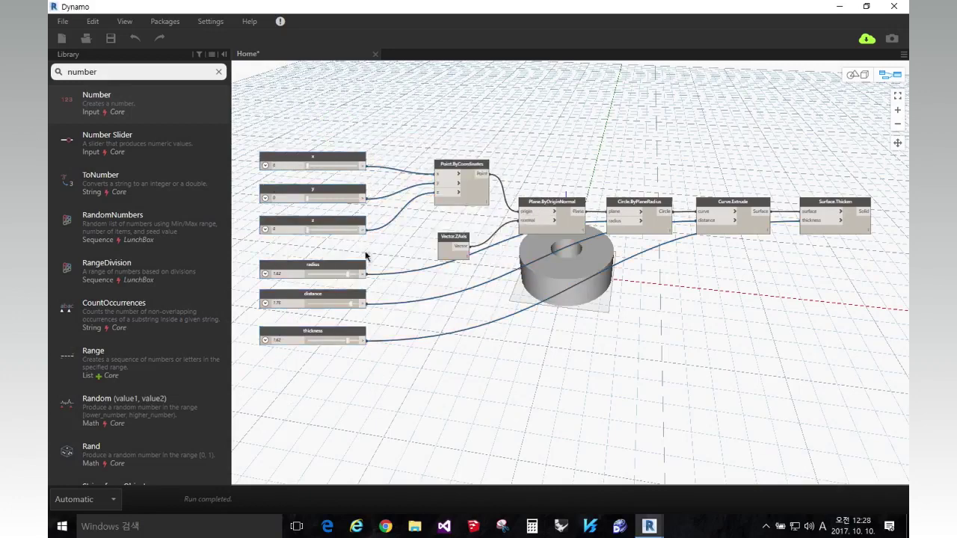
Create one group from the x, y and z sliders and another from the radius, distance and thickness sliders.
right_click(323, 157)
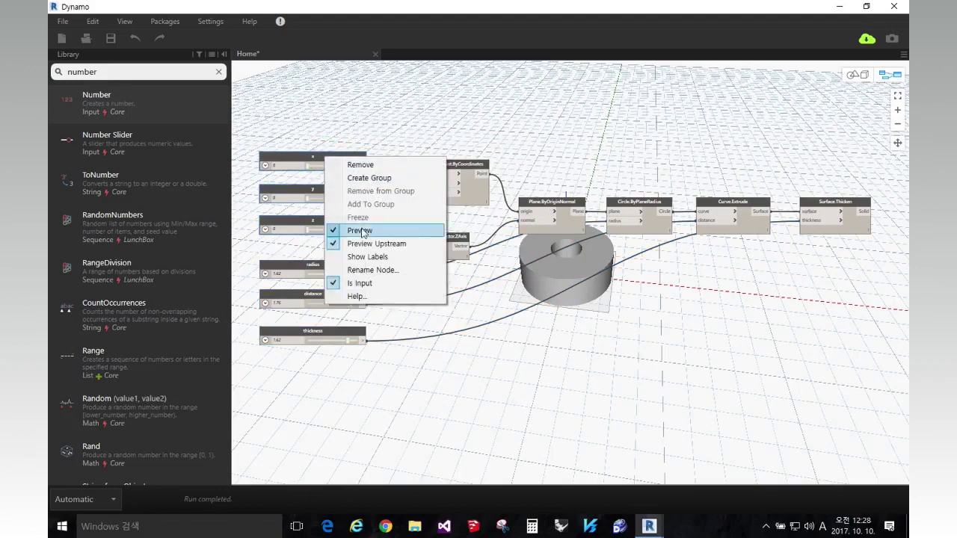
left_click(381, 178)
left_click_drag(341, 348, 300, 262)
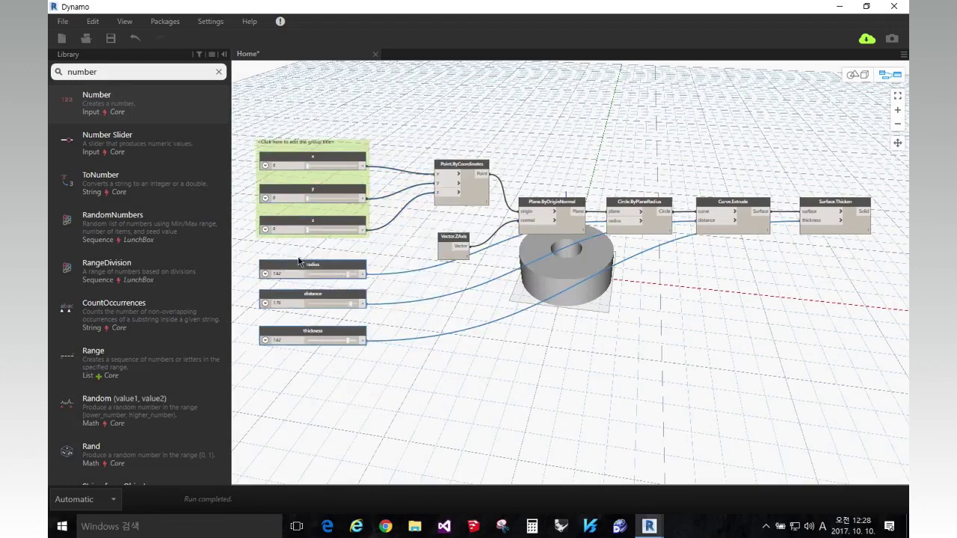
right_click(300, 262)
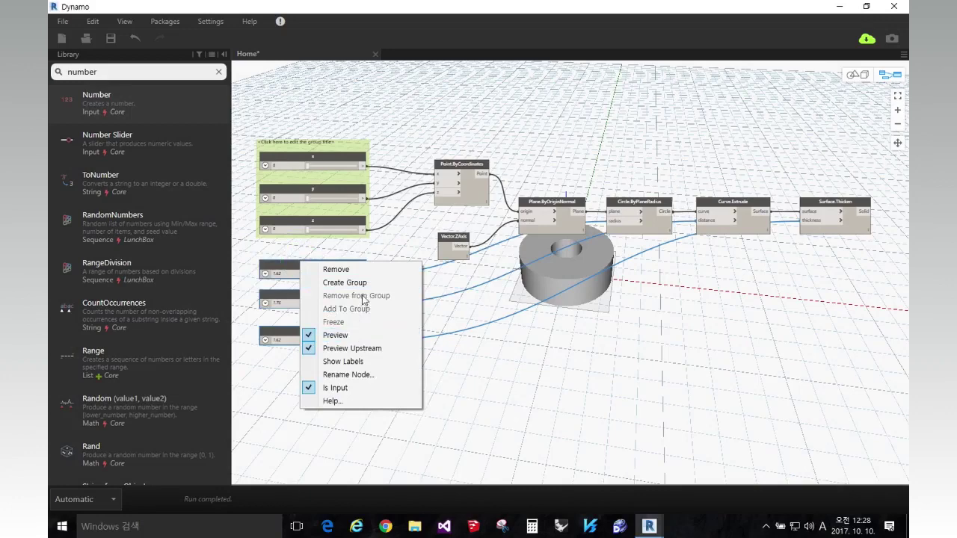
left_click(341, 282)
right_click(377, 262)
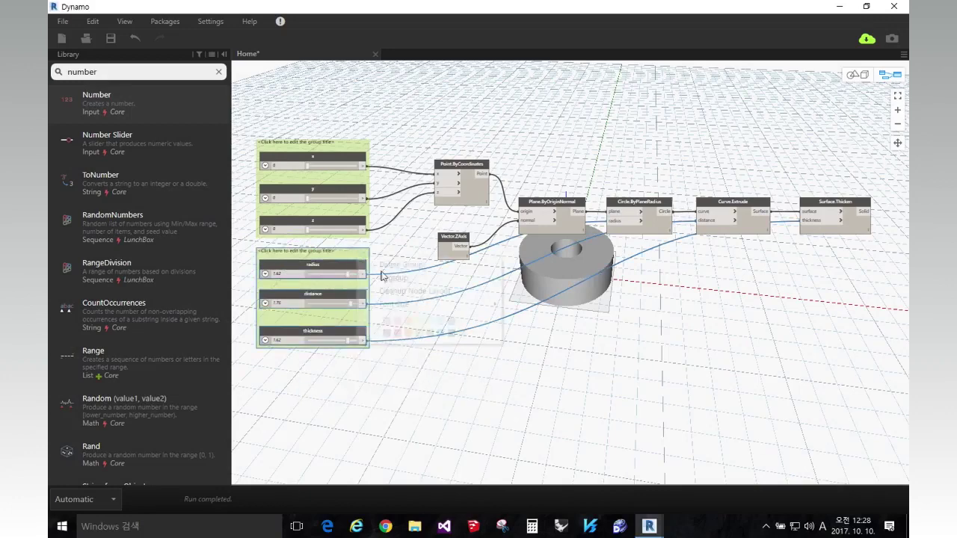
Colour the radius, distance and thickness group pink, and title the two slider groups Axis and Solid.
left_click(400, 326)
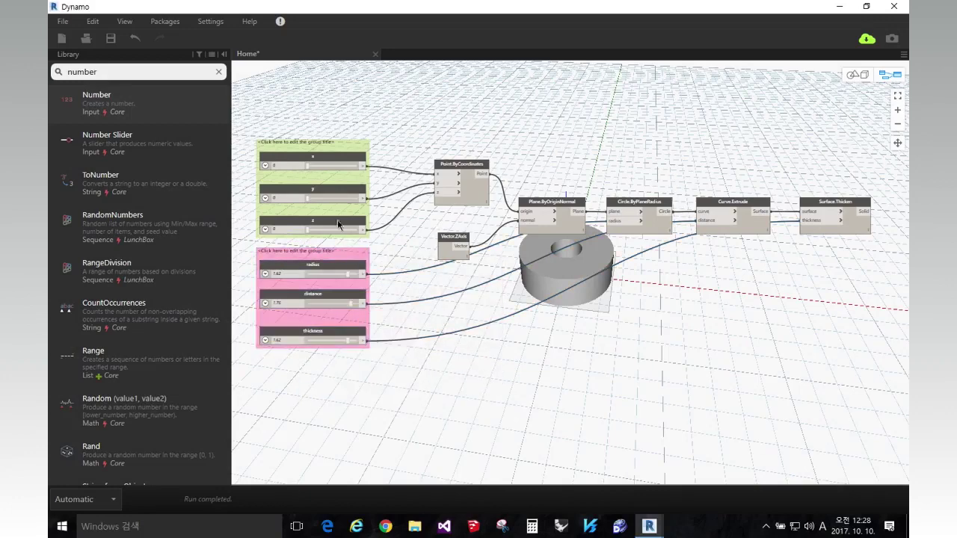
double_click(318, 145)
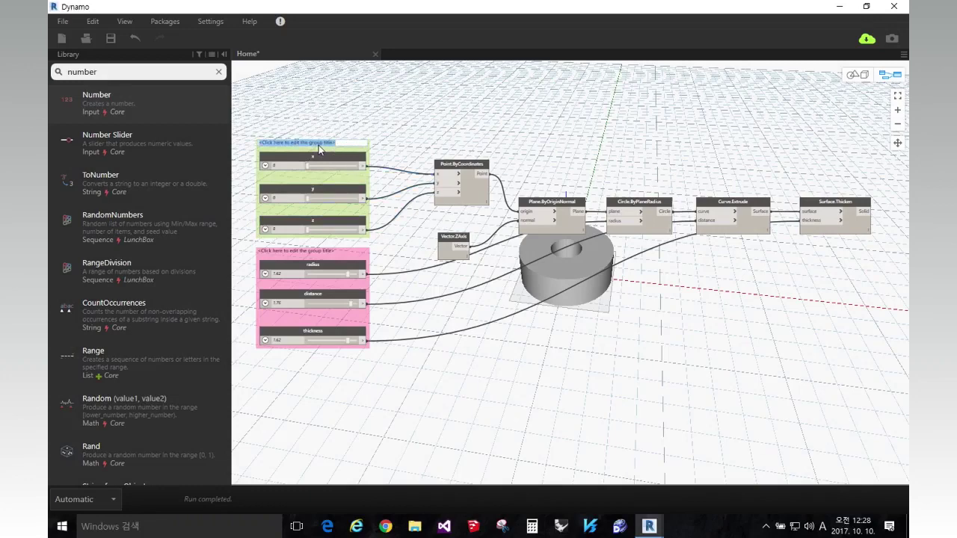
type("Axis")
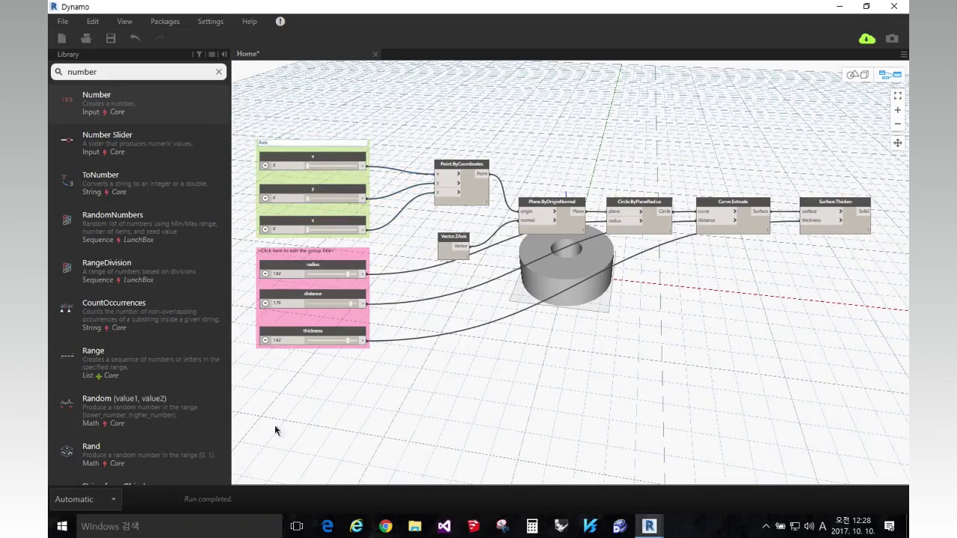
left_click(277, 432)
left_click(318, 255)
double_click(317, 254)
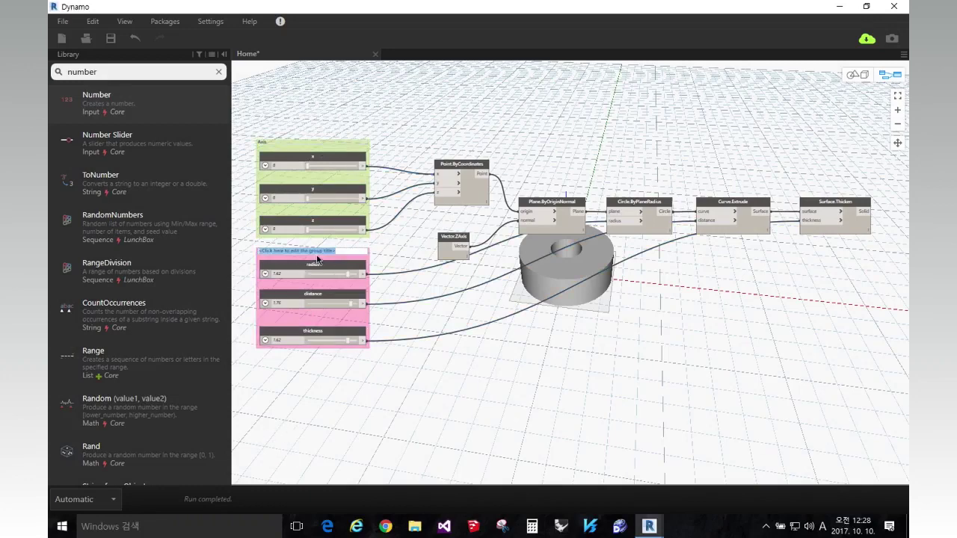
type("Solid")
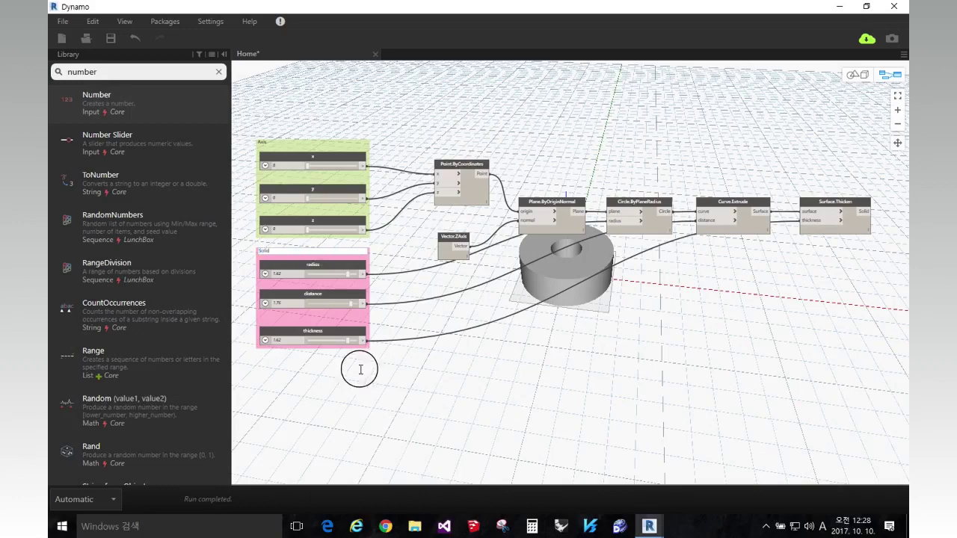
left_click(358, 368)
Increase the title font size of the Axis and Solid groups.
right_click(329, 141)
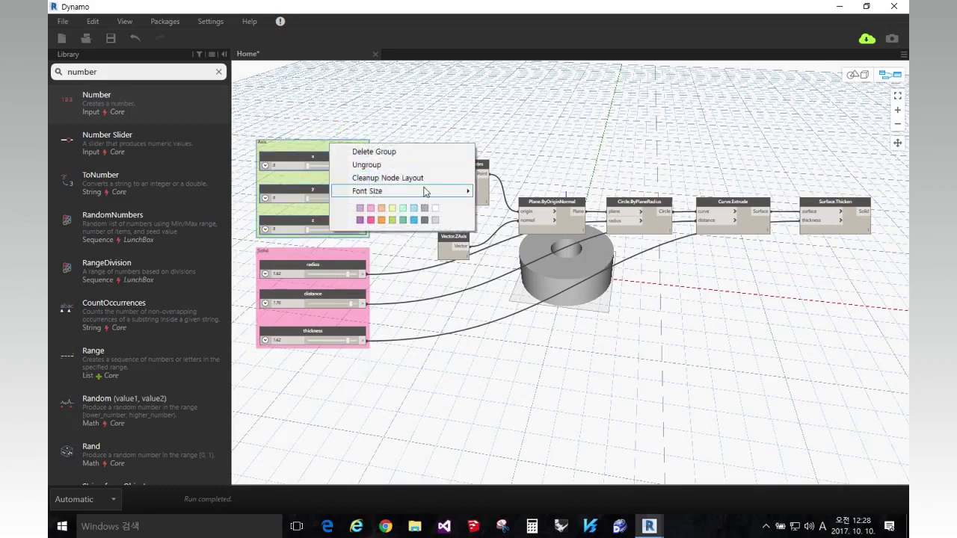
mouse_move(464, 190)
left_click(496, 228)
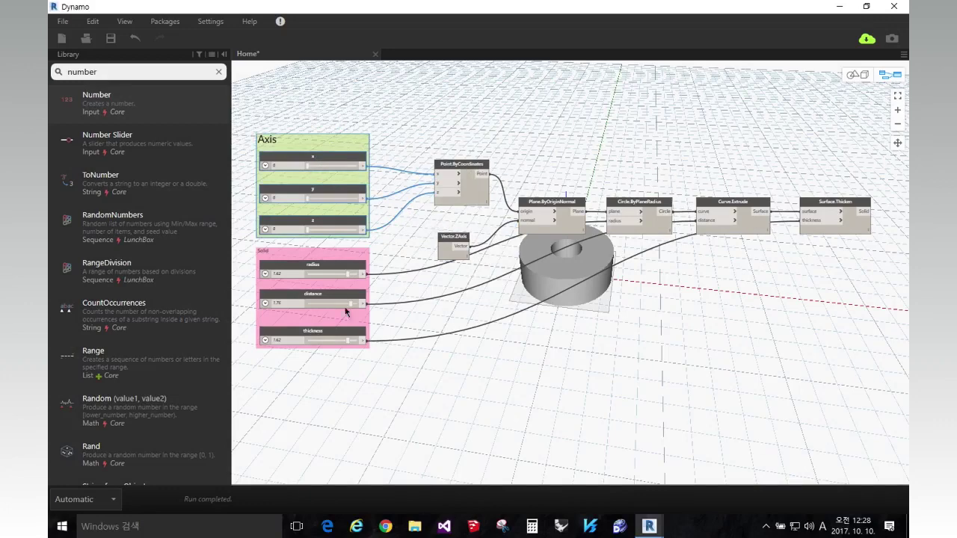
right_click(328, 259)
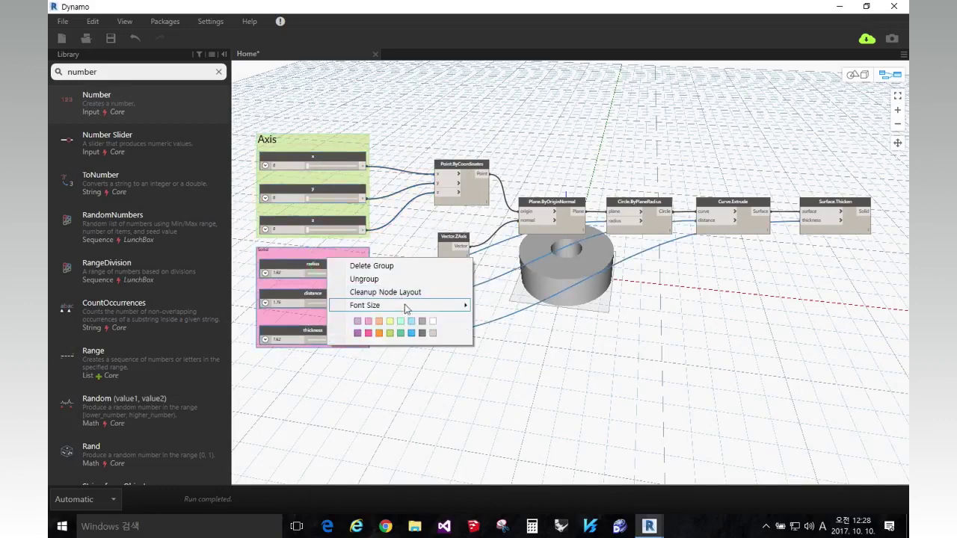
mouse_move(406, 306)
left_click(512, 332)
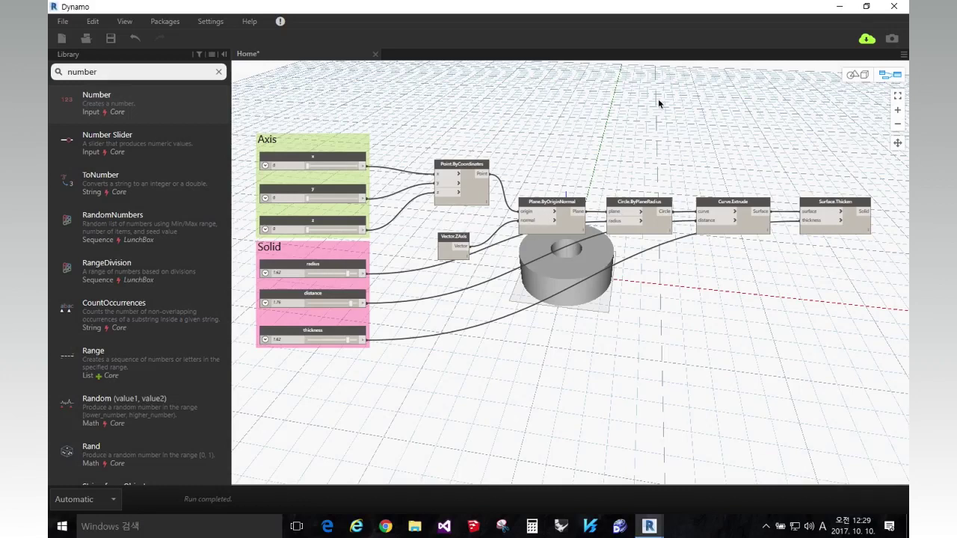
Search the library for "add" and place a + node below the main row of nodes.
left_click(218, 72)
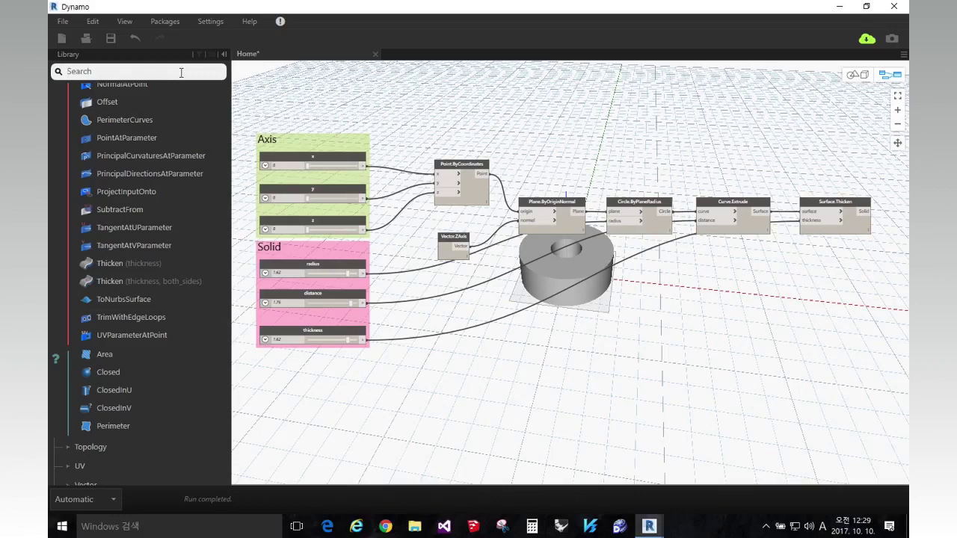
type("a")
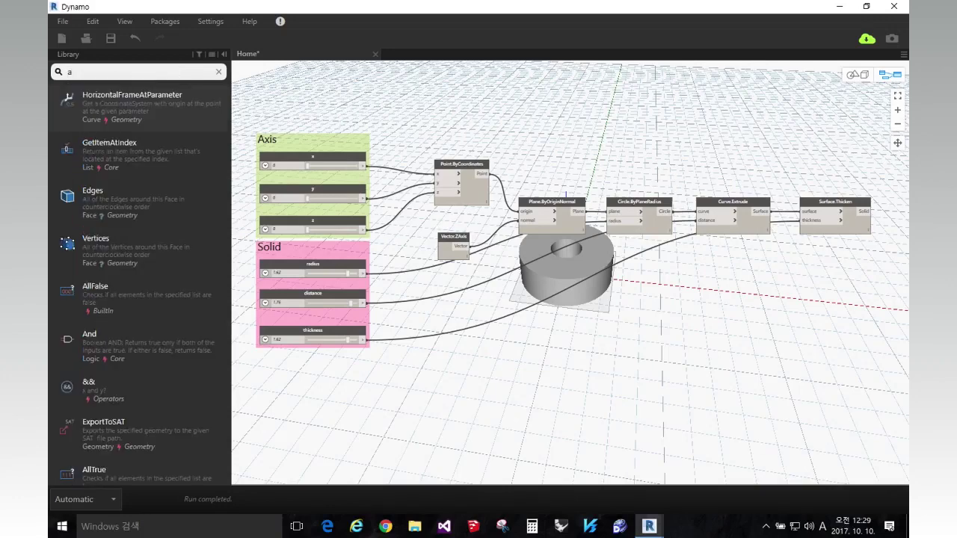
type("dd")
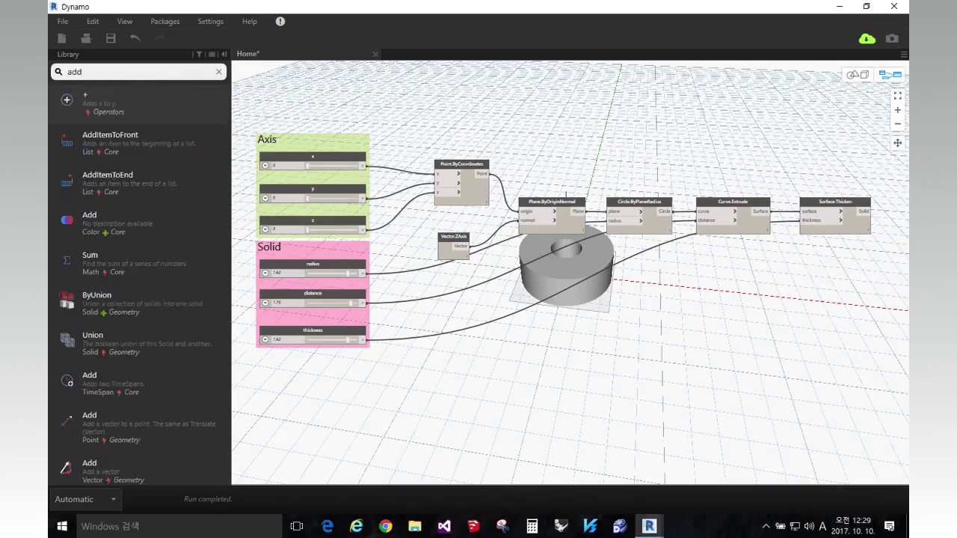
left_click(163, 103)
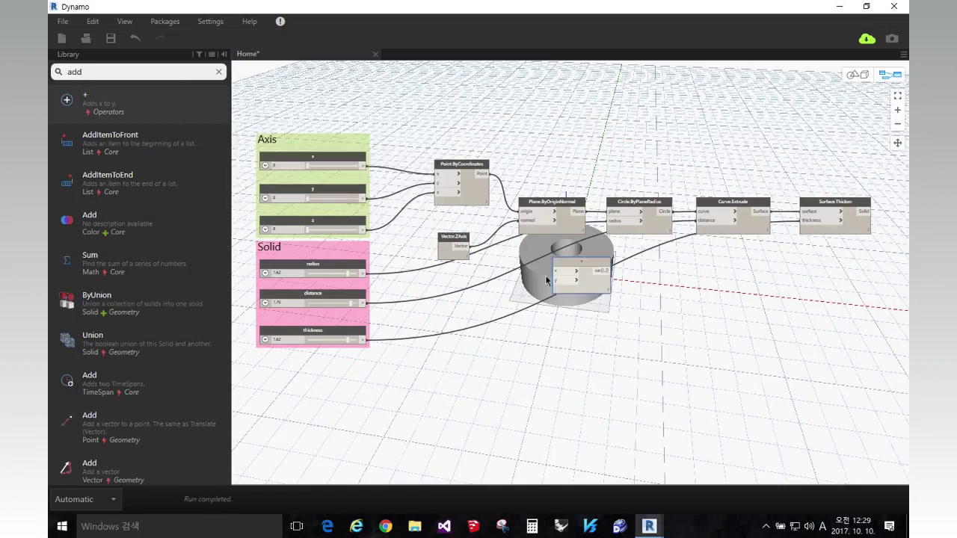
left_click_drag(570, 270, 540, 351)
scroll(630, 295, "down", 3)
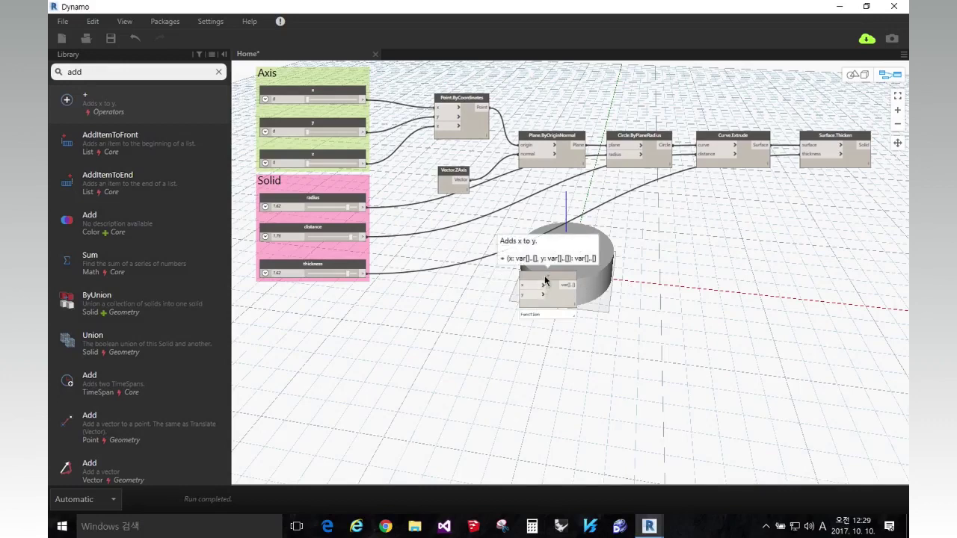
left_click_drag(549, 284, 575, 285)
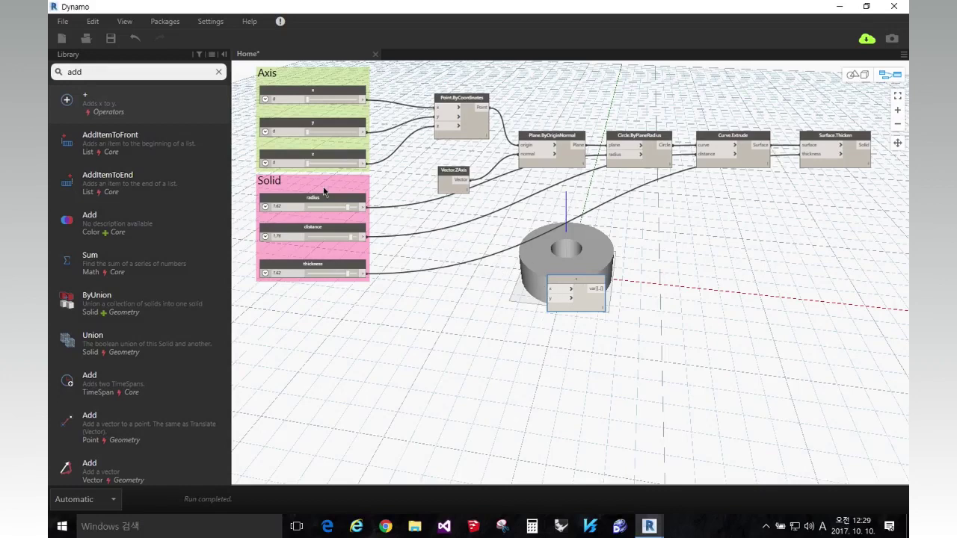
Connect the radius slider to the + node's x input and the thickness slider to its y input.
left_click(364, 207)
left_click(551, 291)
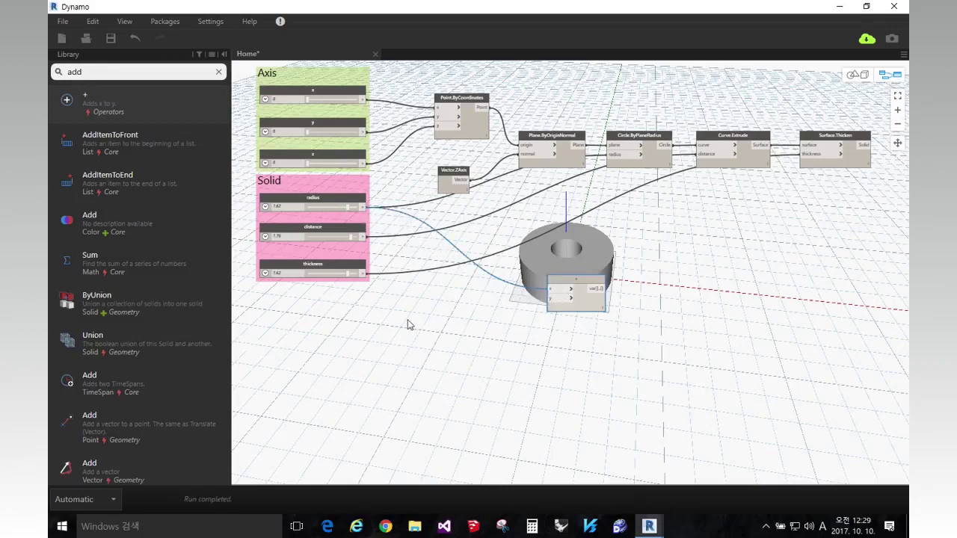
left_click(363, 274)
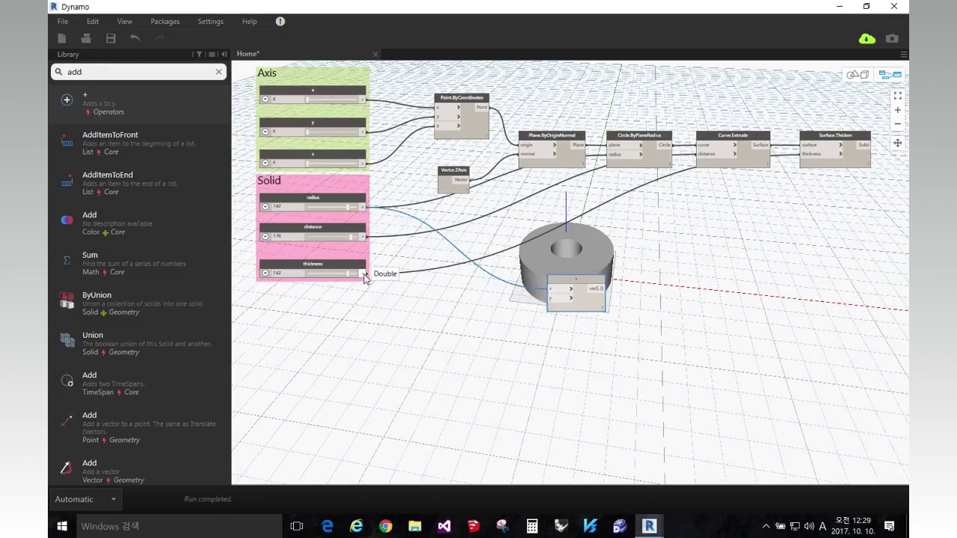
left_click(552, 299)
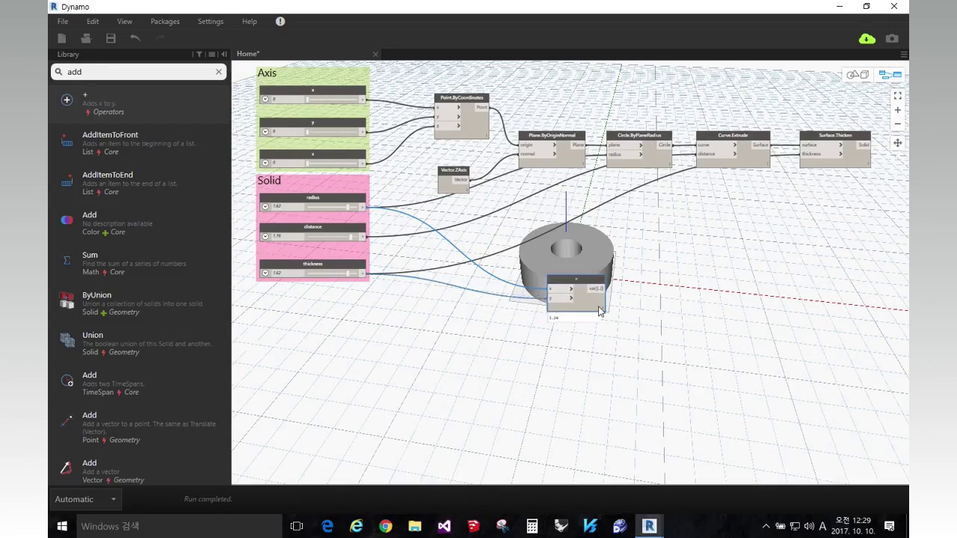
Reposition the + node slightly further down and toward the sliders, near the cylinder's lower edge.
mouse_move(574, 290)
left_click_drag(574, 290, 559, 308)
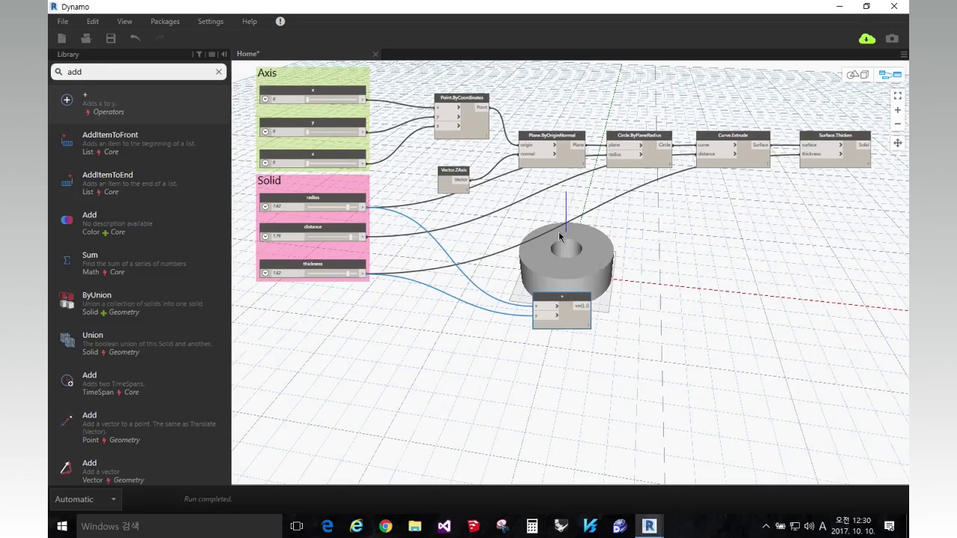
left_click(567, 300)
left_click_drag(566, 300, 561, 294)
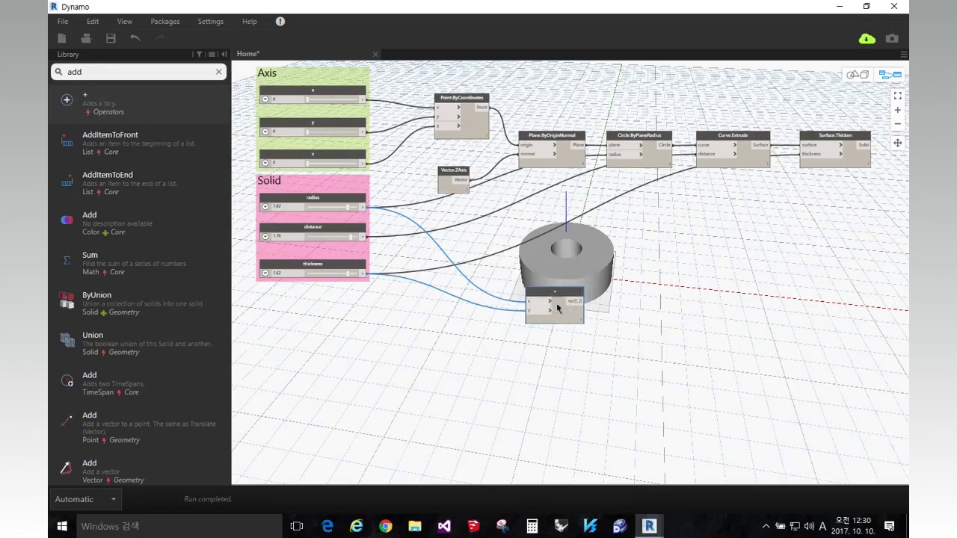
mouse_move(562, 296)
left_click(593, 343)
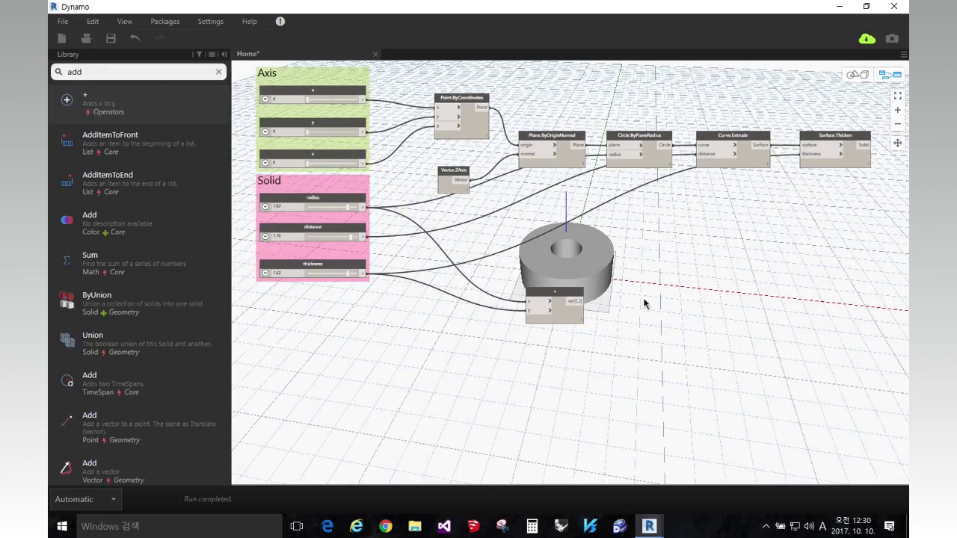
Search the library for "sequ" and place a Sequence node beside the cylinder, below Curve.Extrude.
left_click(218, 71)
type("se")
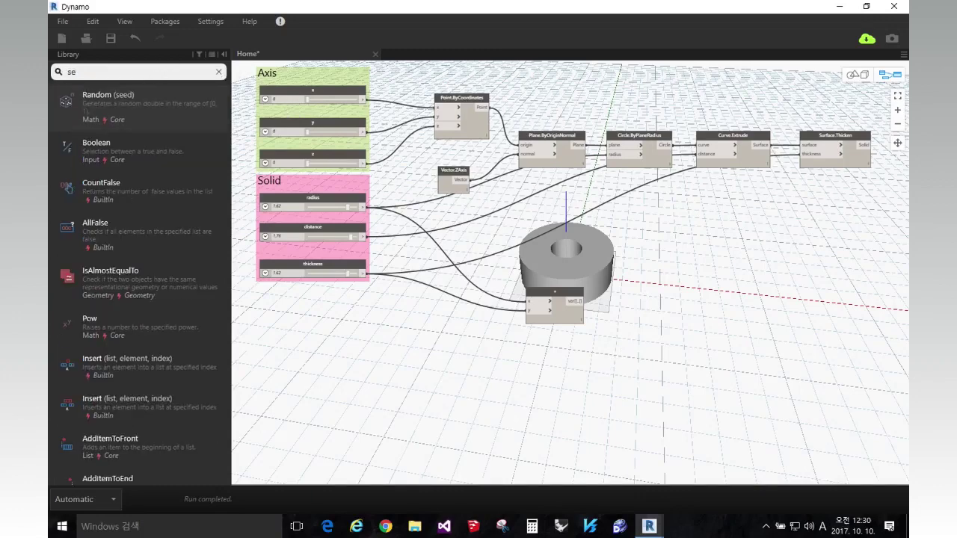
type("qu")
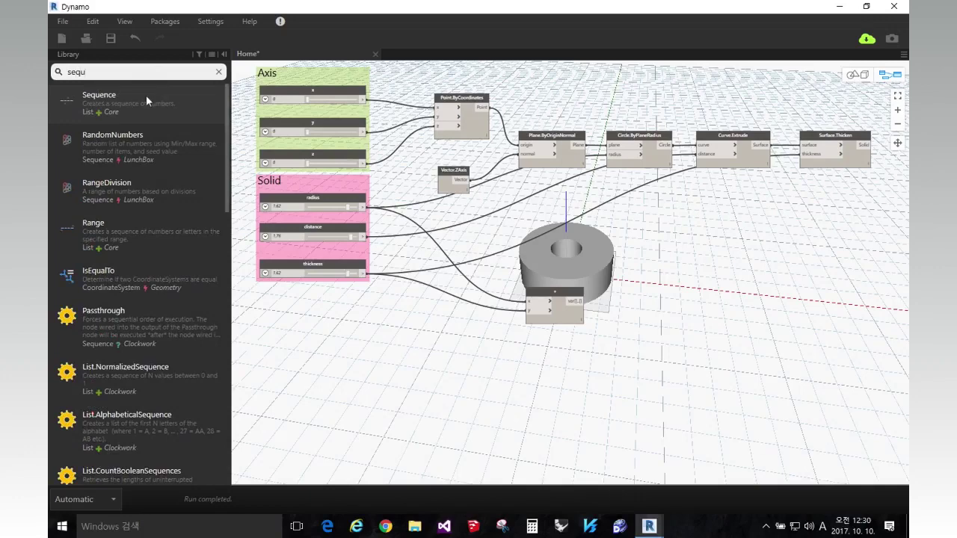
left_click(146, 95)
left_click_drag(728, 239, 727, 256)
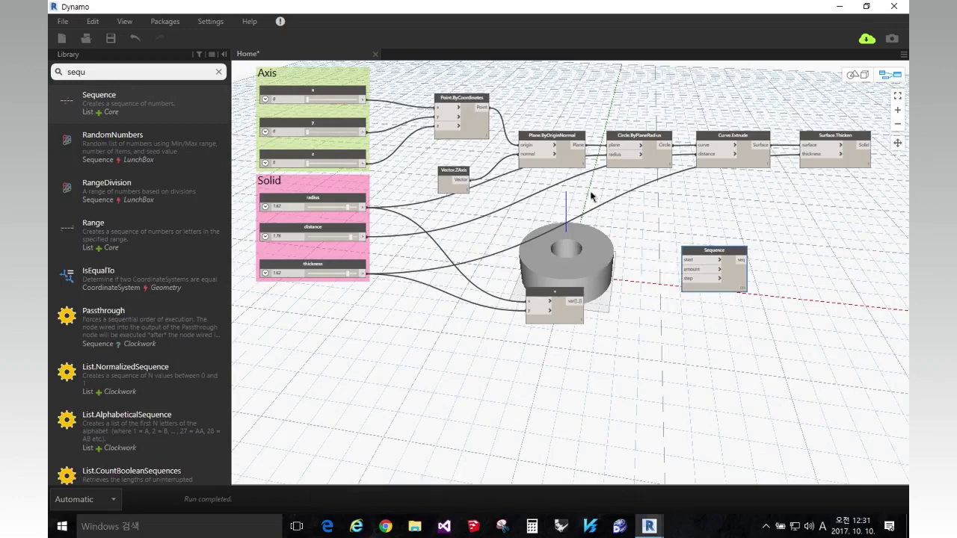
Add a Number node and connect it to the Sequence node's start input.
left_click(220, 72)
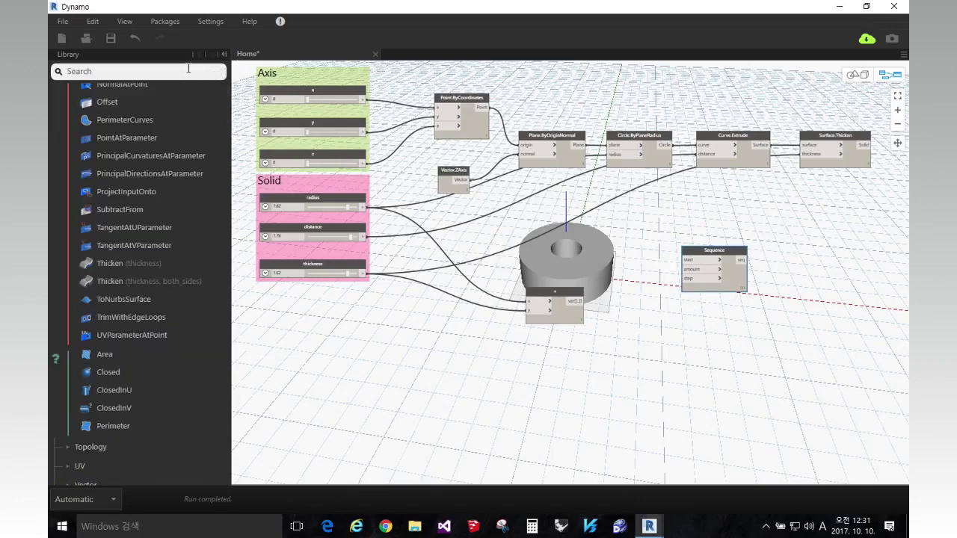
type("number")
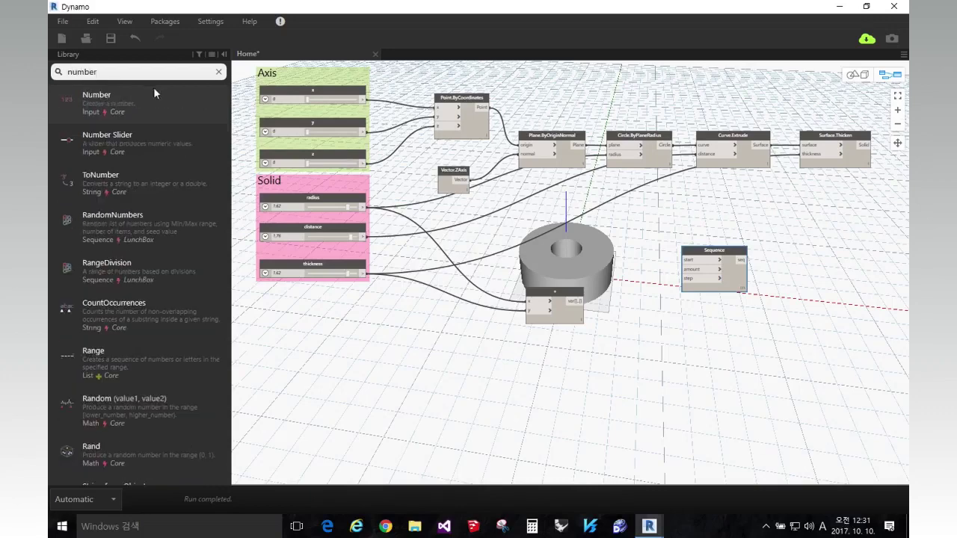
left_click_drag(96, 95, 689, 263)
left_click(688, 261)
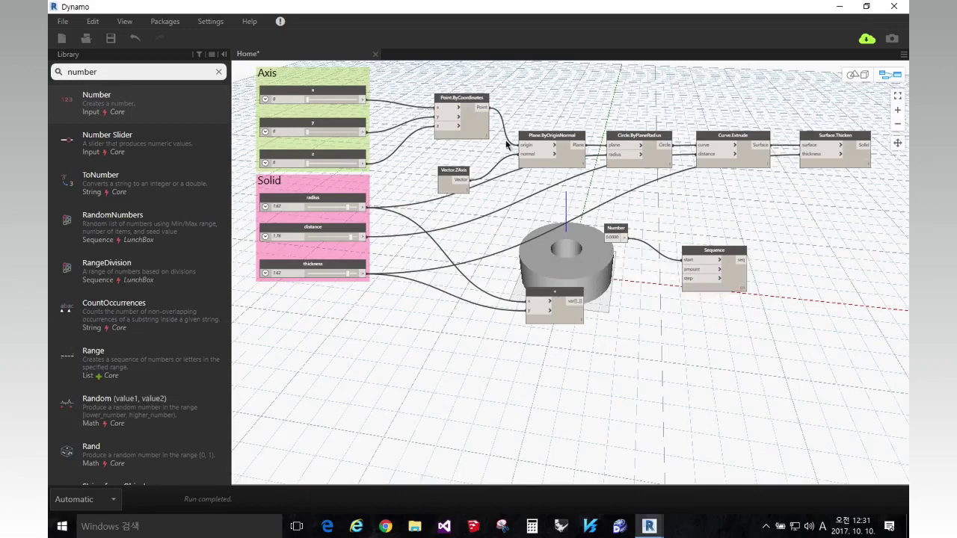
Add a Number Slider node and connect it to the Sequence node's amount input.
left_click(218, 72)
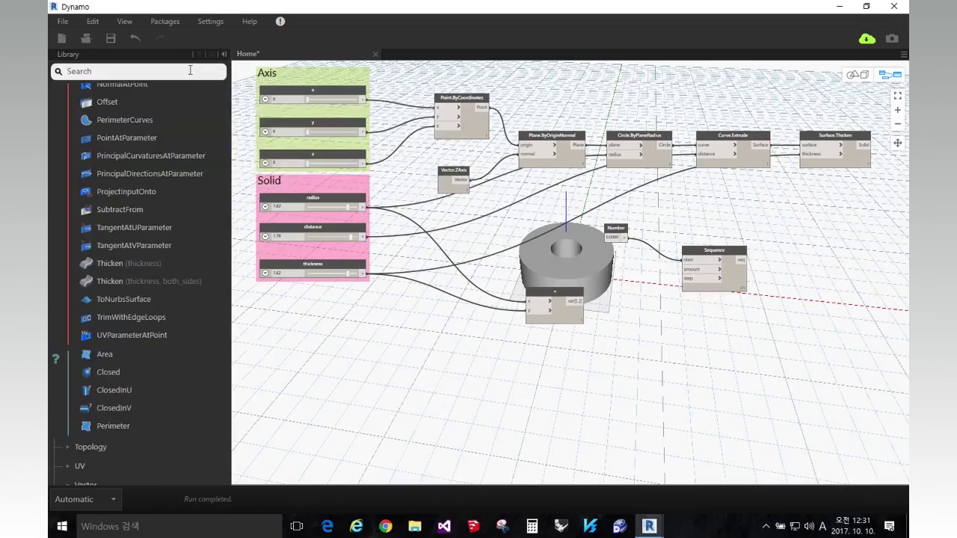
left_click(190, 69)
type("num")
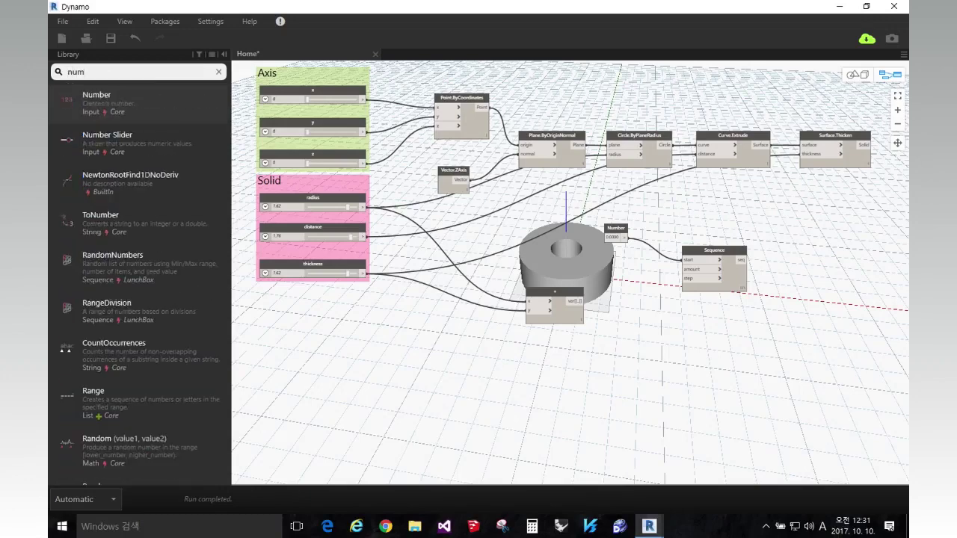
type("ber")
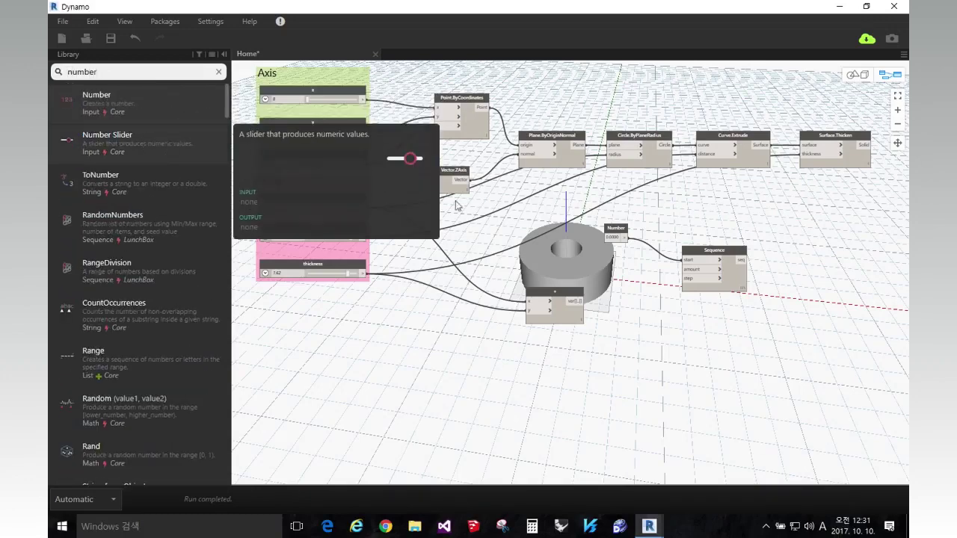
left_click(107, 135)
left_click_drag(643, 304, 718, 269)
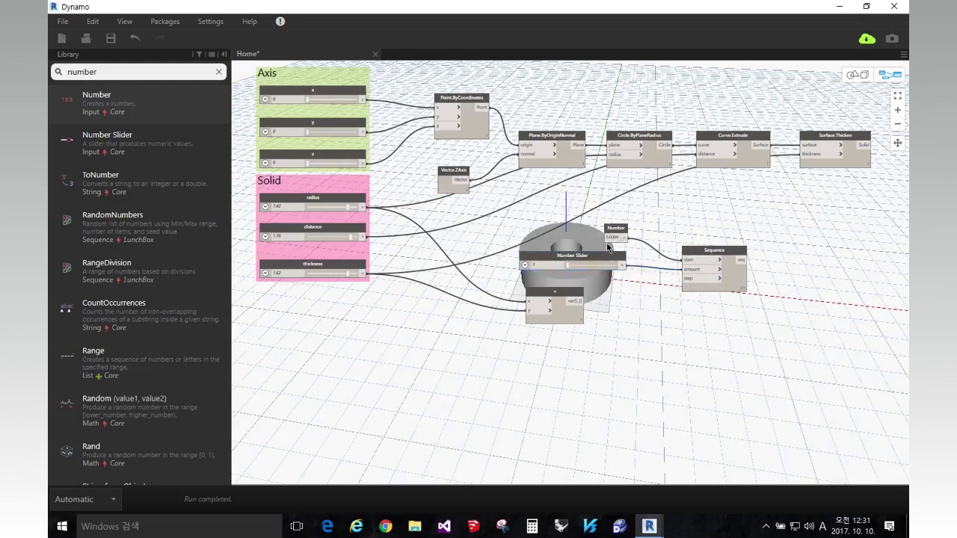
mouse_move(567, 268)
left_mouse_down()
mouse_move(598, 268)
mouse_move(563, 267)
left_mouse_up()
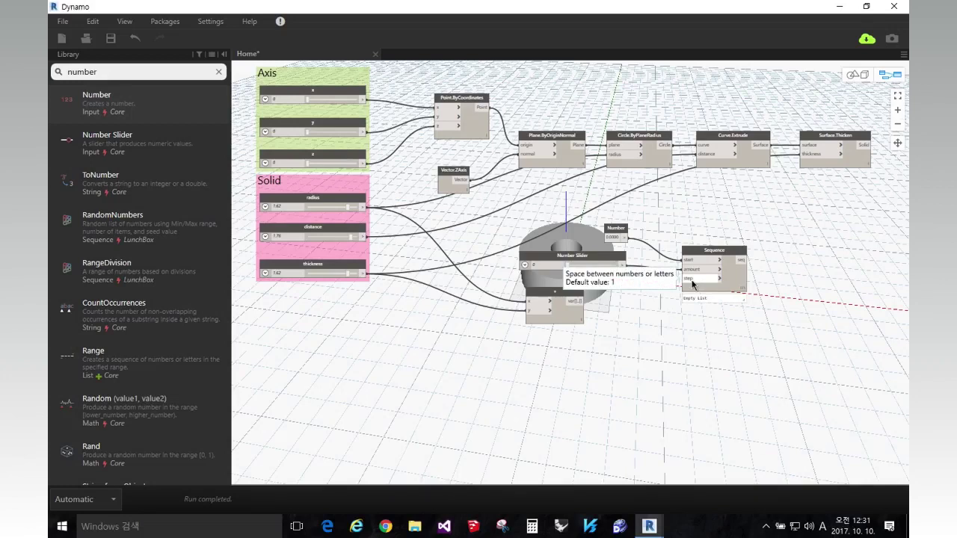
Duplicate the + node, place the copy beside it, and connect the original's output to the copy's x input.
left_click(577, 297)
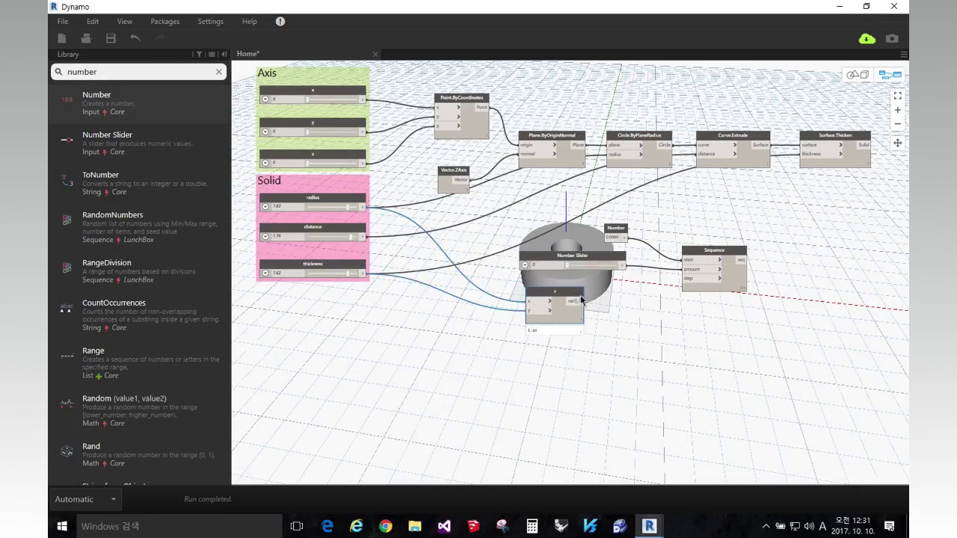
key("ctrl+c")
key("ctrl+v")
left_click(617, 299)
left_click_drag(617, 299, 633, 292)
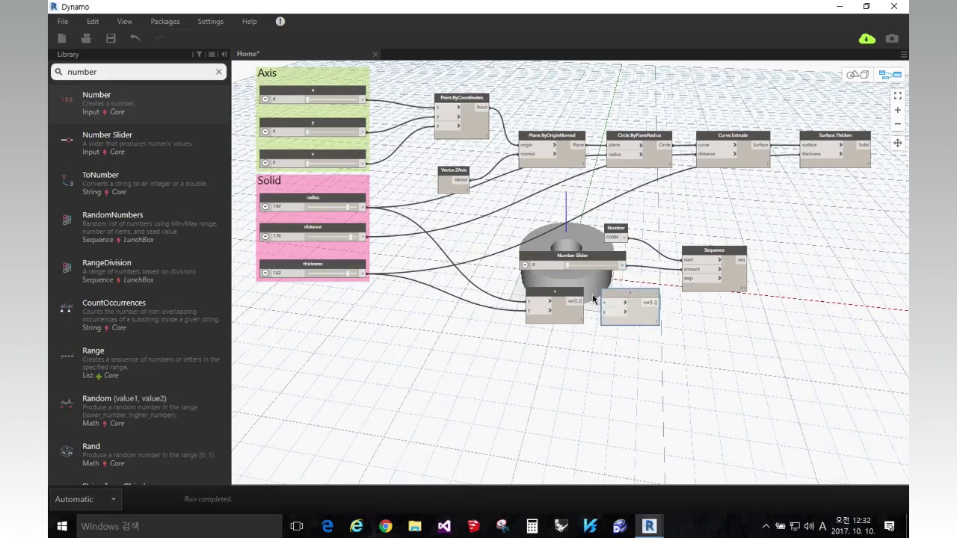
left_click_drag(581, 301, 606, 302)
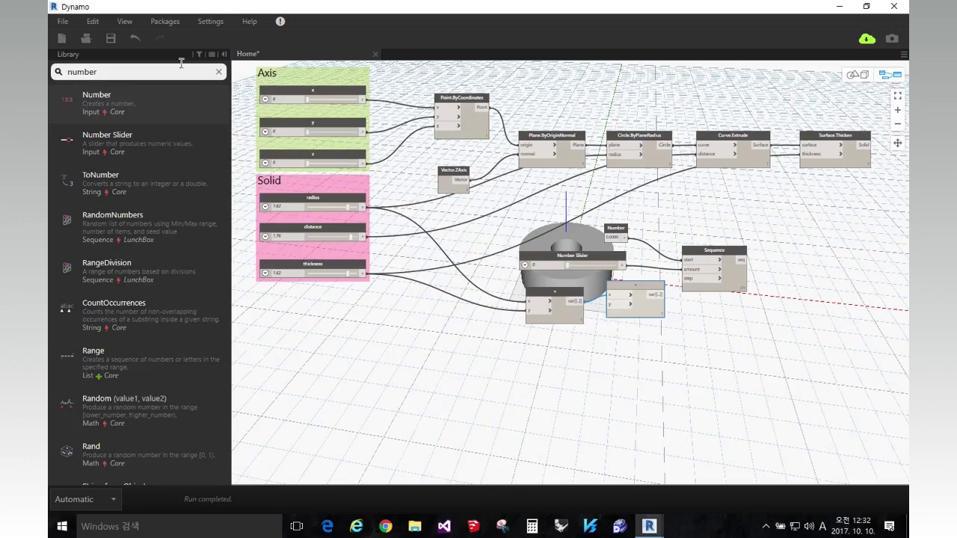
Add a Number node set to 2, connect it to the second + node's y input, and wire that node's output to the Sequence step.
left_click_drag(158, 87, 684, 278)
type("2")
key("Return")
left_click(744, 329)
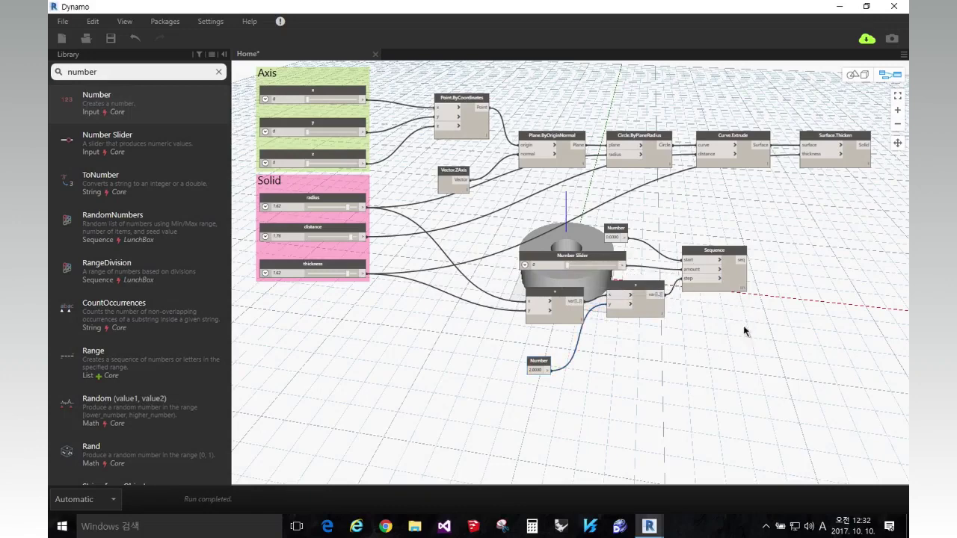
Pin the Sequence node's output preview, raise its amount slider to about 40, and check the listed values.
middle_click_drag(746, 303, 711, 320)
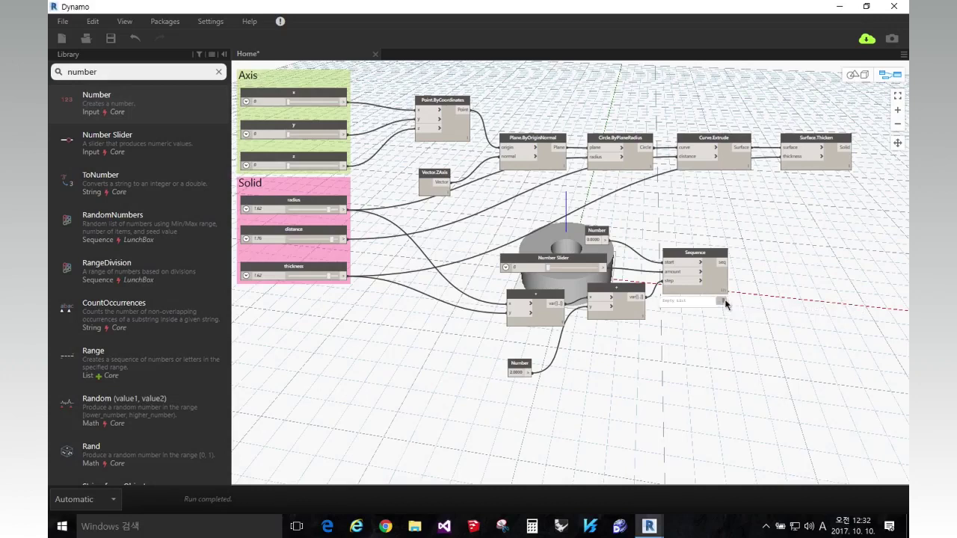
left_click(722, 298)
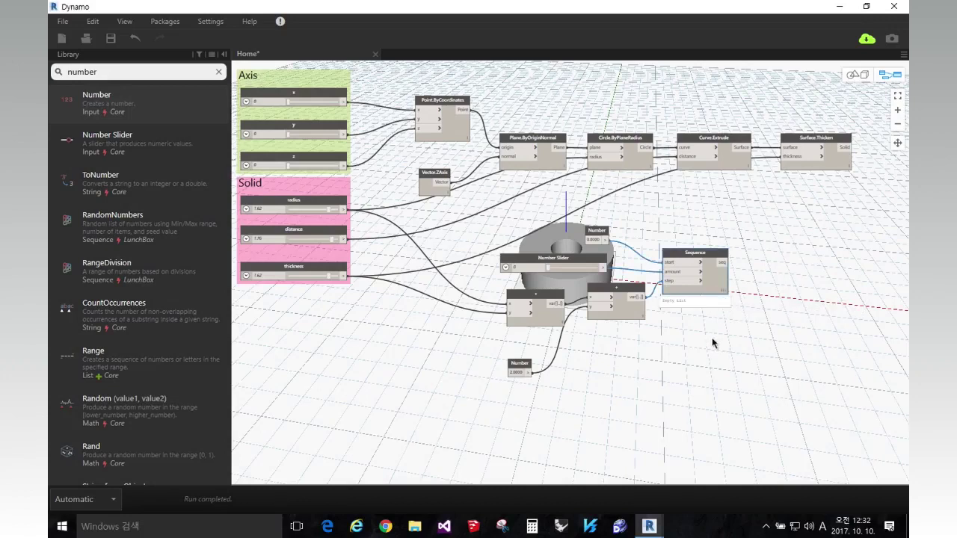
left_click_drag(549, 267, 563, 270)
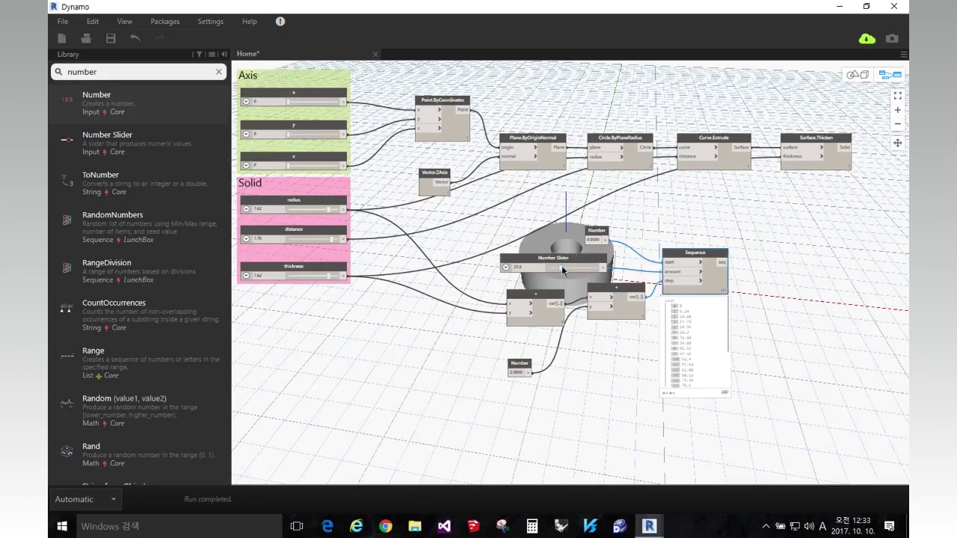
left_click(564, 270)
scroll(698, 323, "up", 5)
left_click(567, 269)
mouse_move(566, 270)
left_mouse_down()
mouse_move(598, 268)
mouse_move(565, 268)
left_mouse_up()
left_click_drag(544, 269, 572, 268)
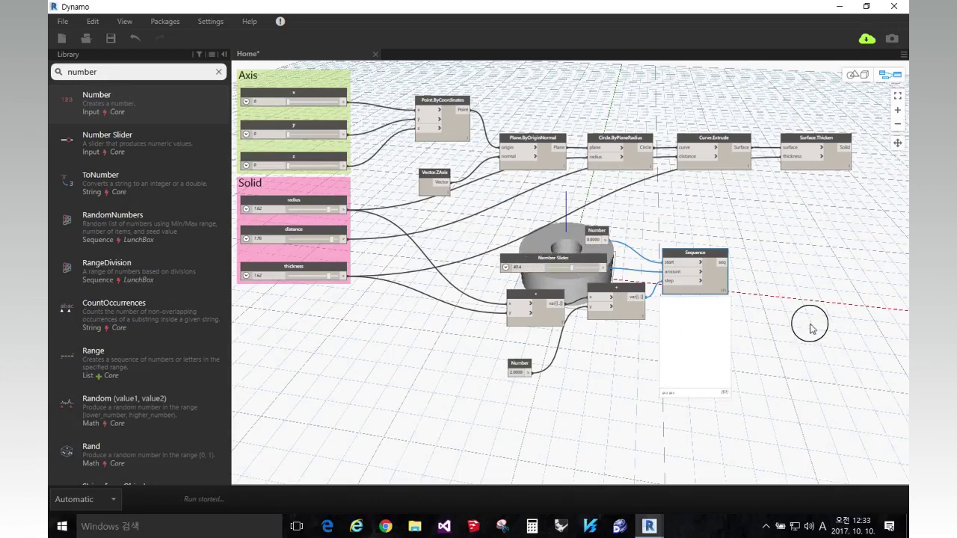
scroll(687, 341, "down", 3)
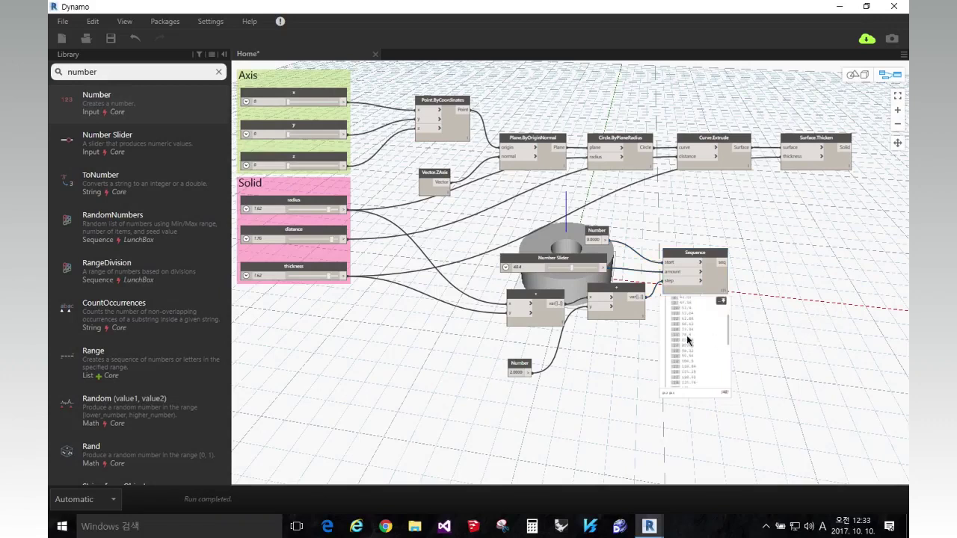
scroll(688, 340, "up", 3)
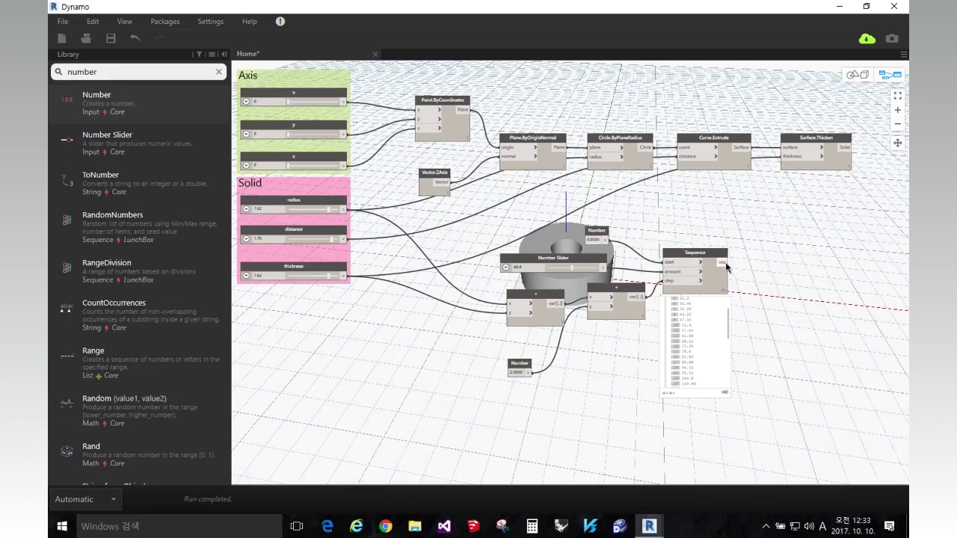
left_click_drag(731, 320, 736, 275)
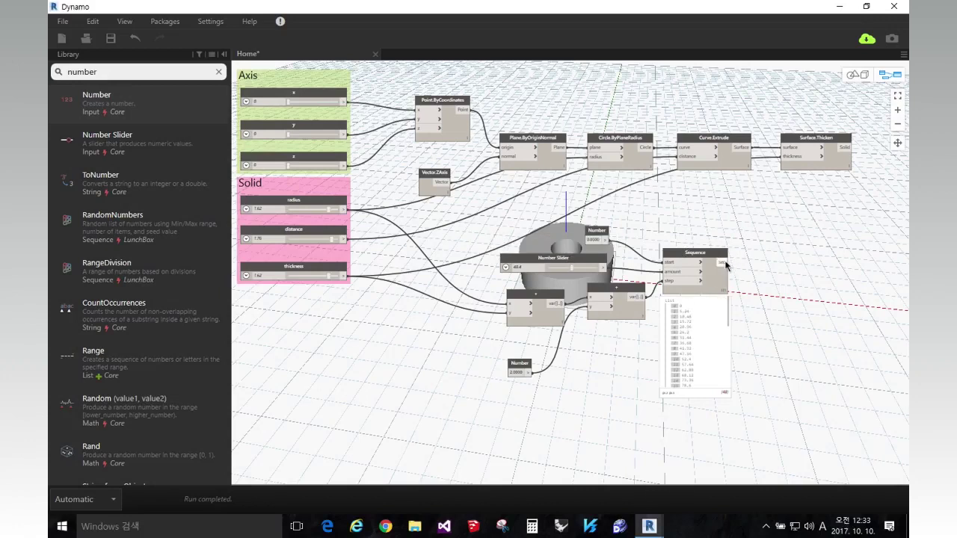
Connect the Sequence node's output to the x input of Point.ByCoordinates.
left_click_drag(722, 263, 574, 239)
left_click_drag(729, 317, 729, 296)
left_click_drag(513, 169, 426, 114)
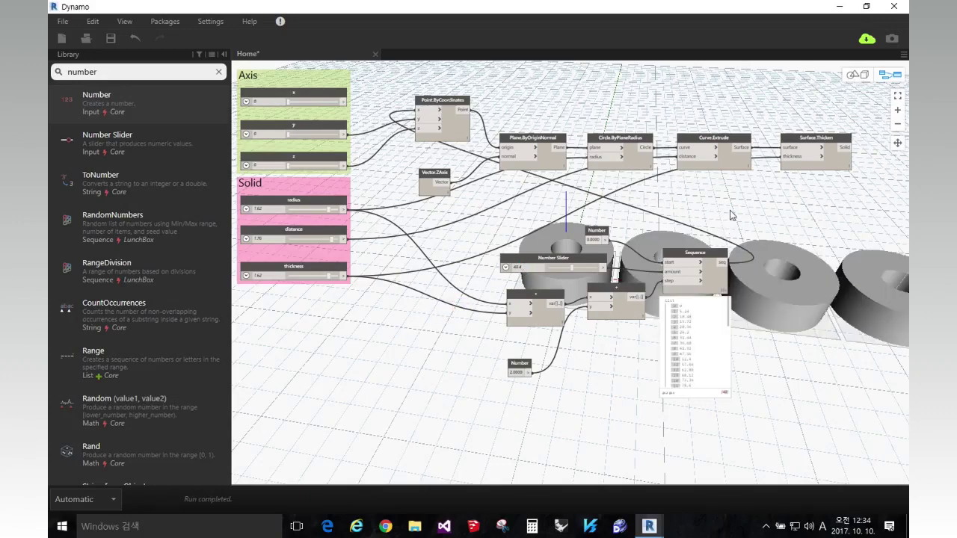
Switch to 3D preview navigation, examine the full row of cylinders, and return to the graph view.
scroll(682, 204, "down", 4)
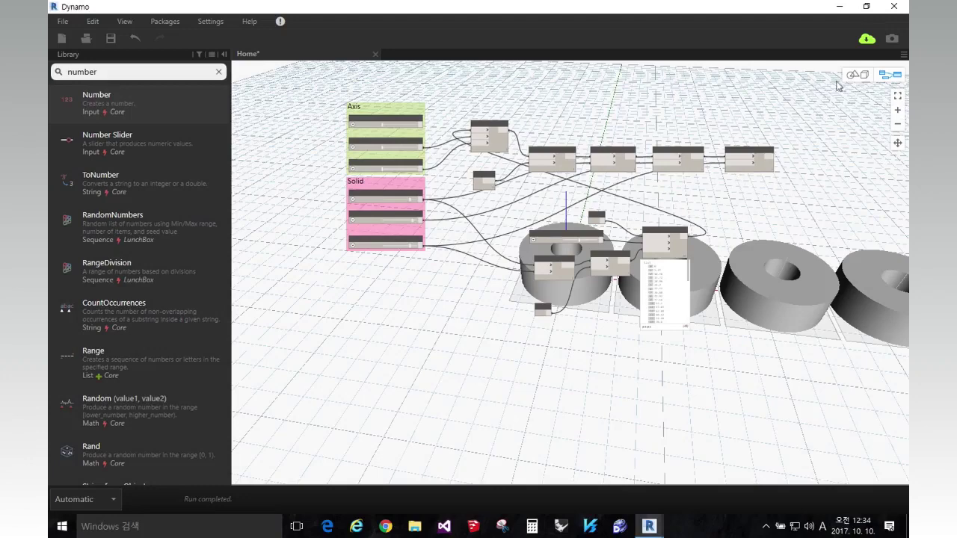
left_click(857, 75)
scroll(581, 232, "down", 3)
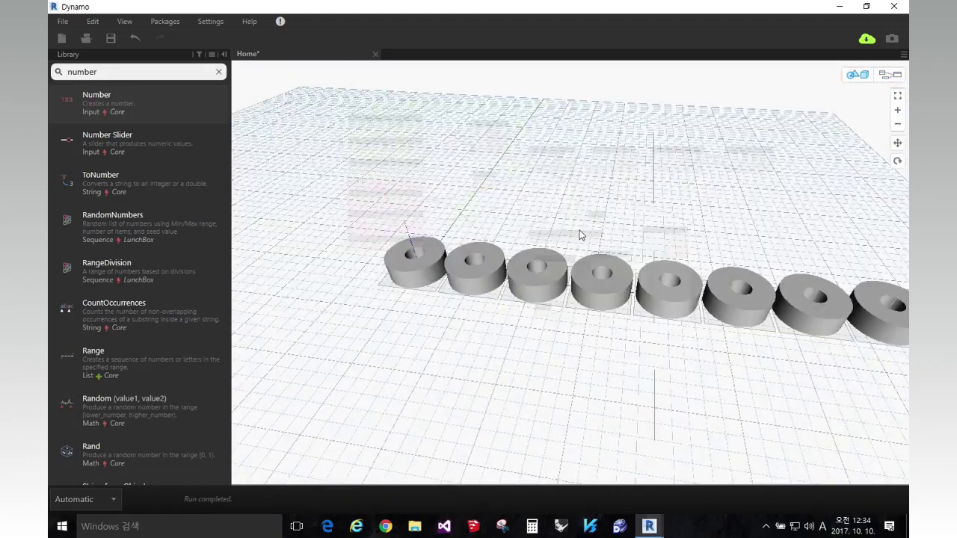
scroll(580, 233, "down", 4)
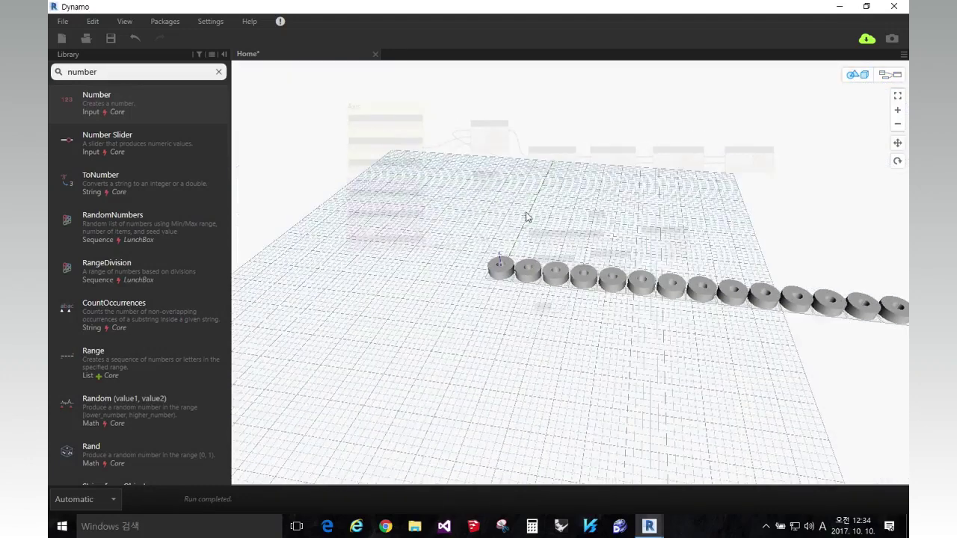
right_click_drag(555, 216, 687, 206)
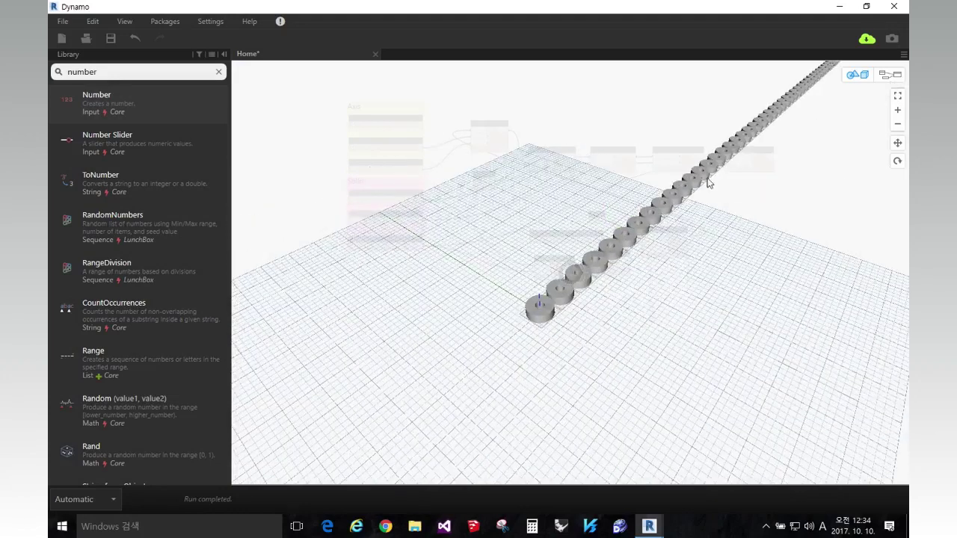
right_click_drag(621, 275, 608, 281)
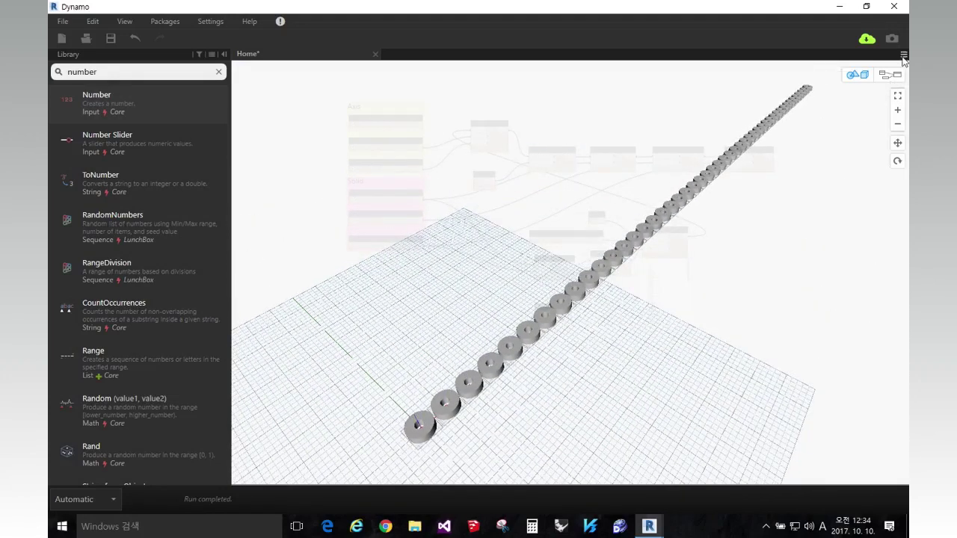
left_click(890, 77)
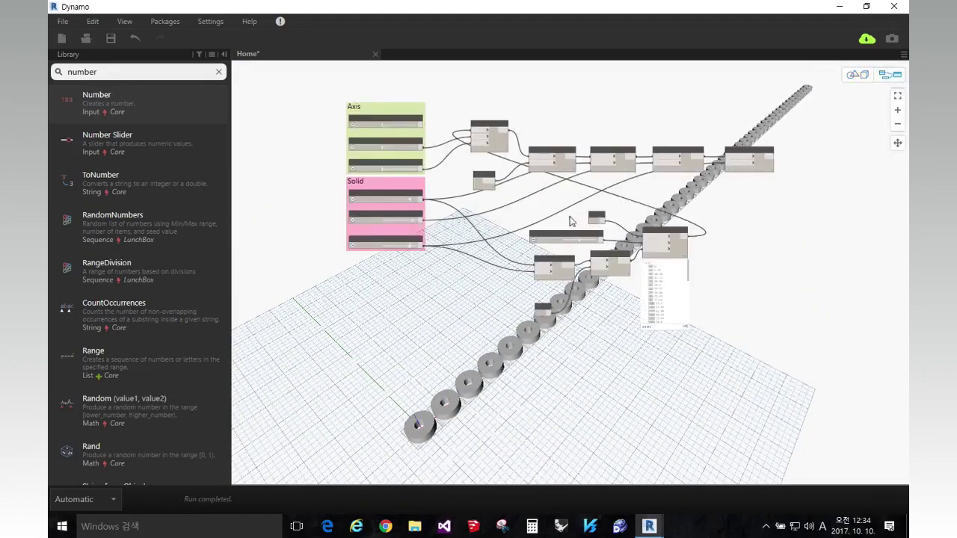
Lower the slider feeding the Sequence node's amount input to 21.7.
scroll(607, 214, "up", 4)
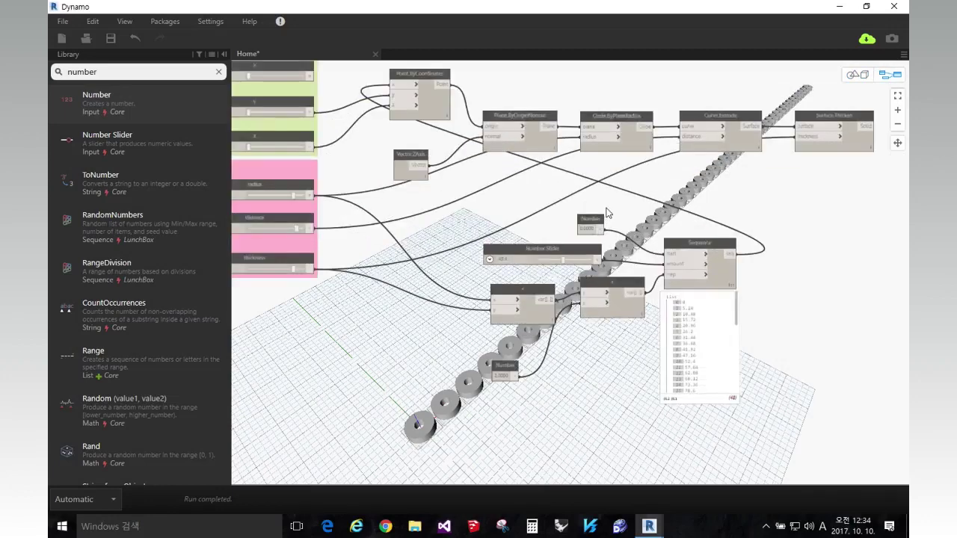
scroll(602, 216, "down", 2)
scroll(570, 243, "up", 2)
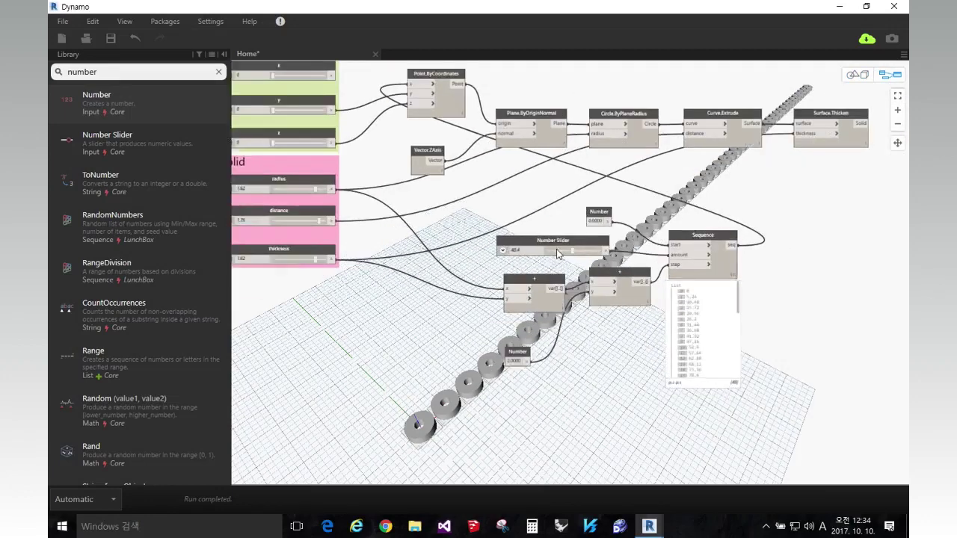
left_click_drag(576, 254, 566, 258)
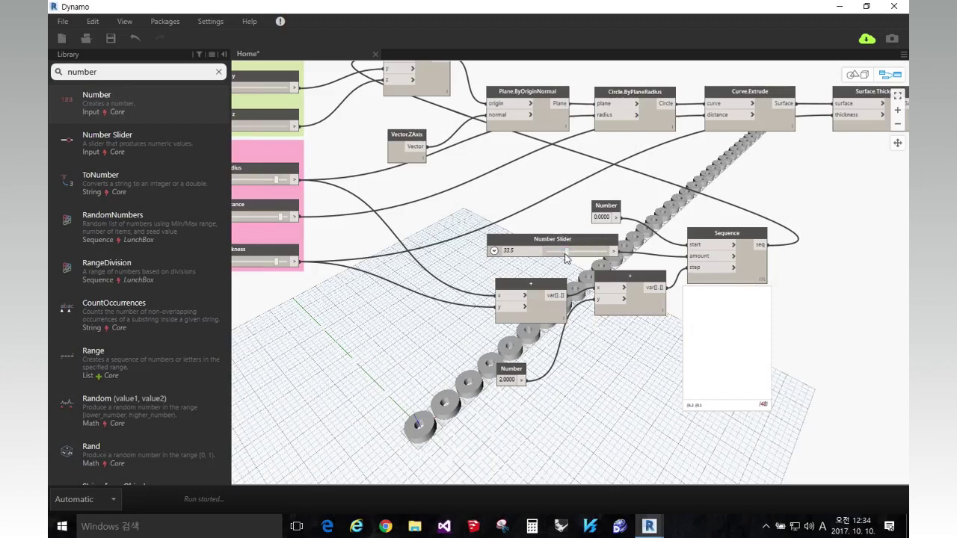
left_click_drag(564, 259, 560, 258)
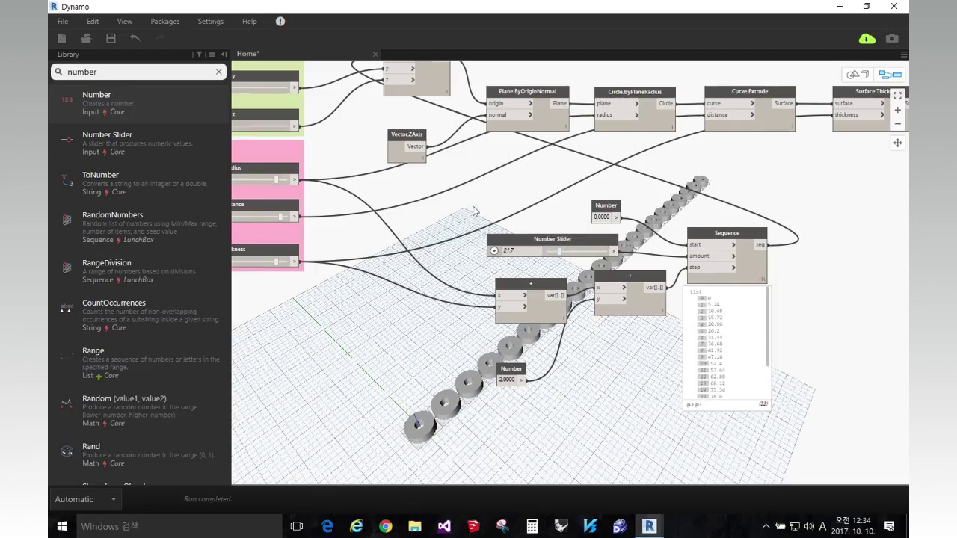
Set the Solid group's sliders to thickness 1.39, distance 2 and radius 1.27.
middle_click_drag(424, 219, 447, 216)
middle_click_drag(345, 225, 402, 230)
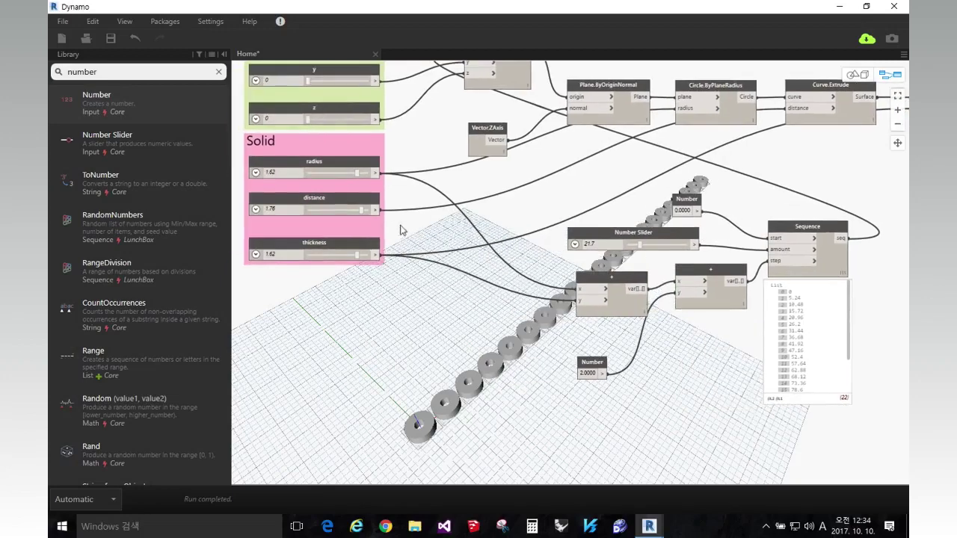
left_click_drag(358, 255, 349, 256)
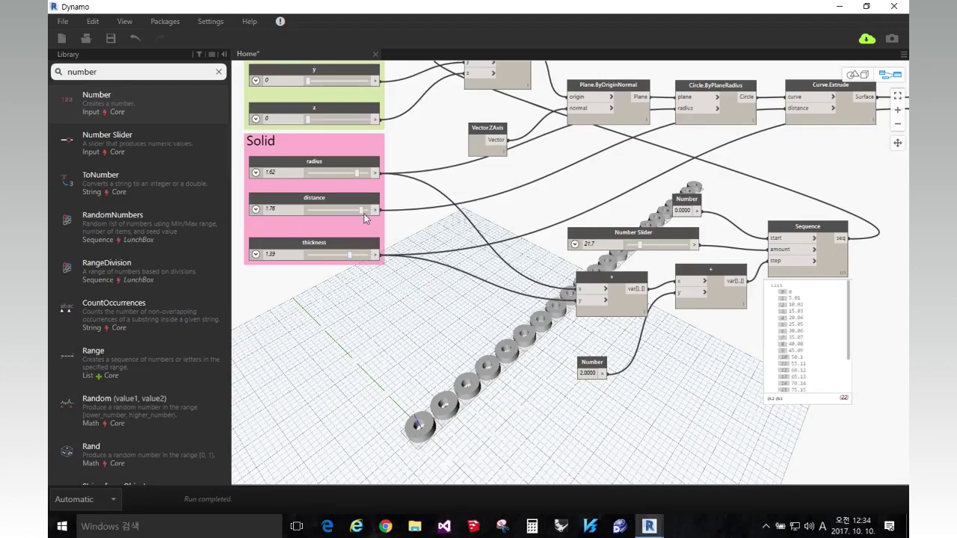
left_click_drag(361, 210, 371, 210)
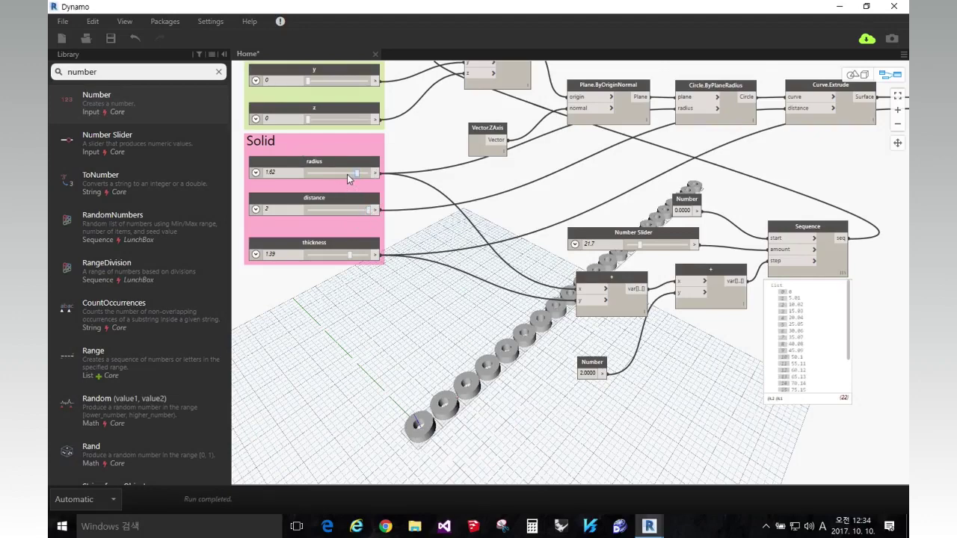
left_click(346, 174)
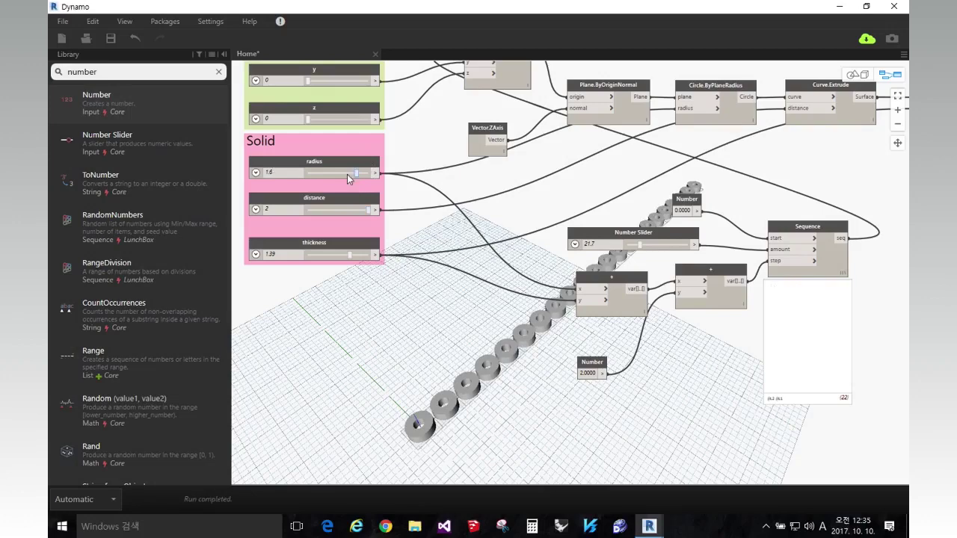
left_click(347, 174)
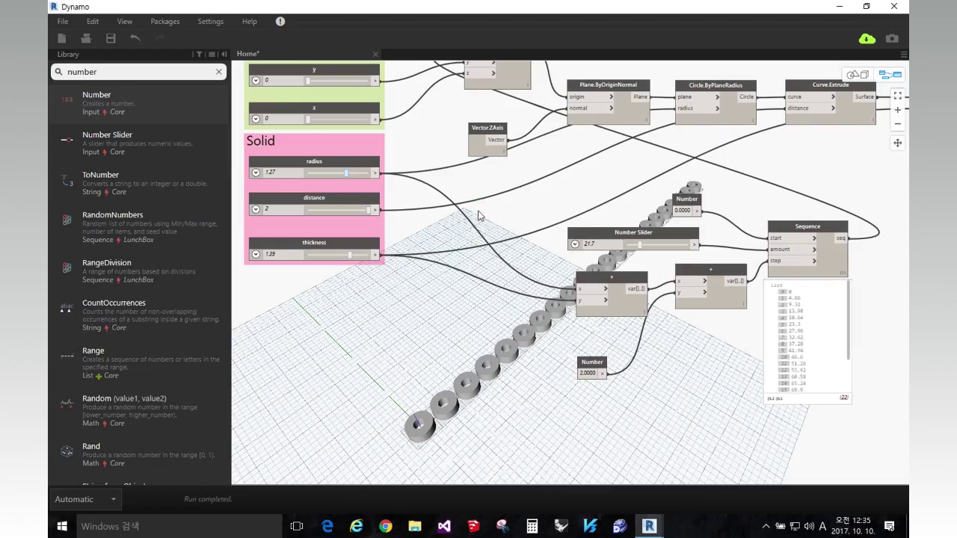
Delete the disconnected x slider from the Axis group.
scroll(479, 216, "down", 5)
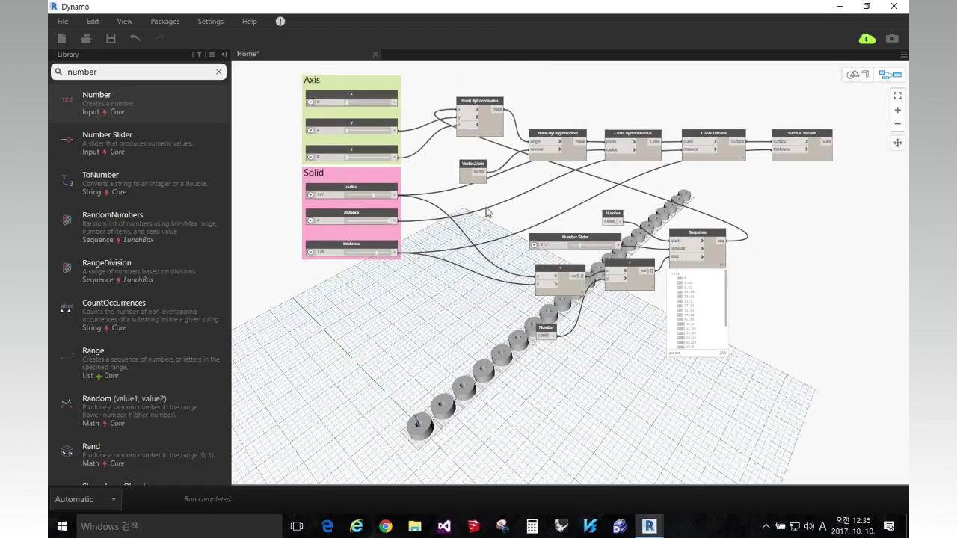
middle_click_drag(486, 213, 473, 224)
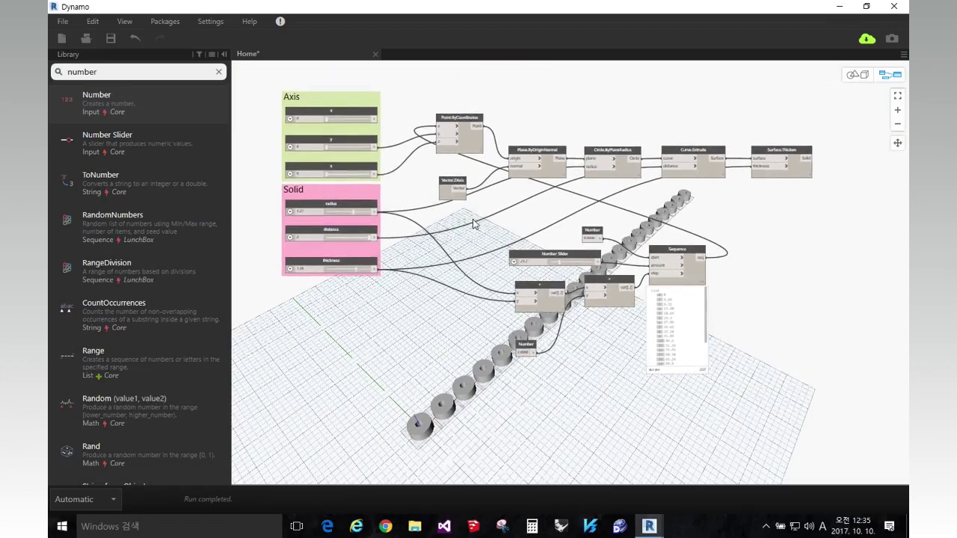
left_click(671, 251)
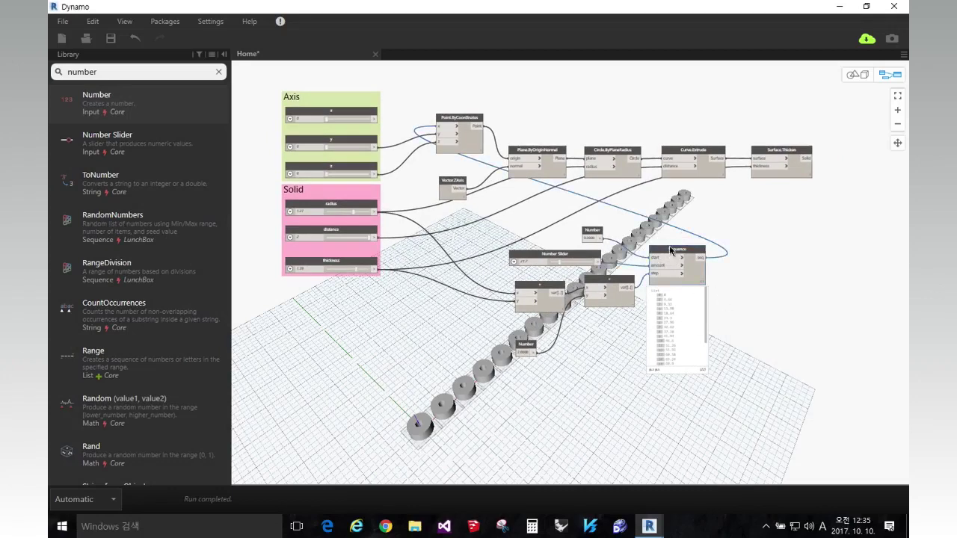
left_click(362, 114)
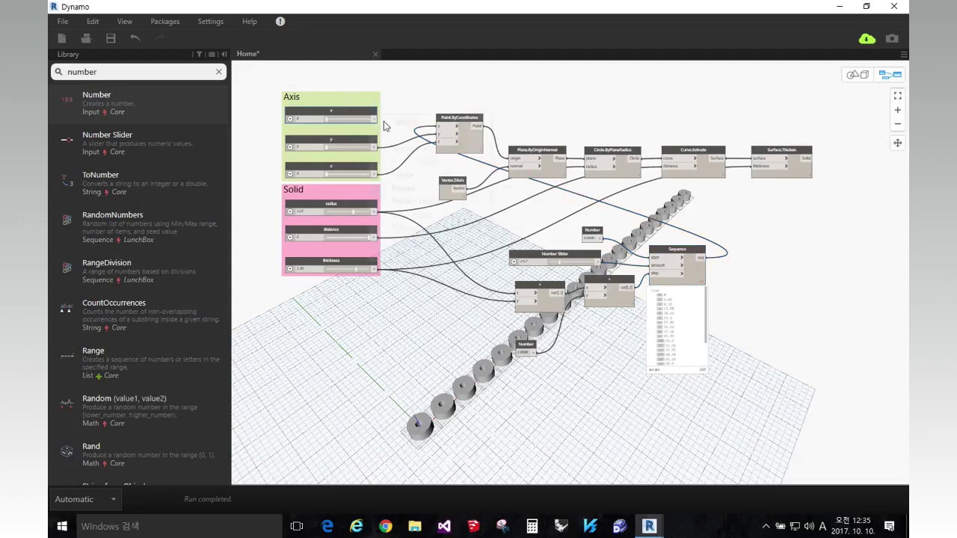
right_click(374, 114)
left_click(396, 120)
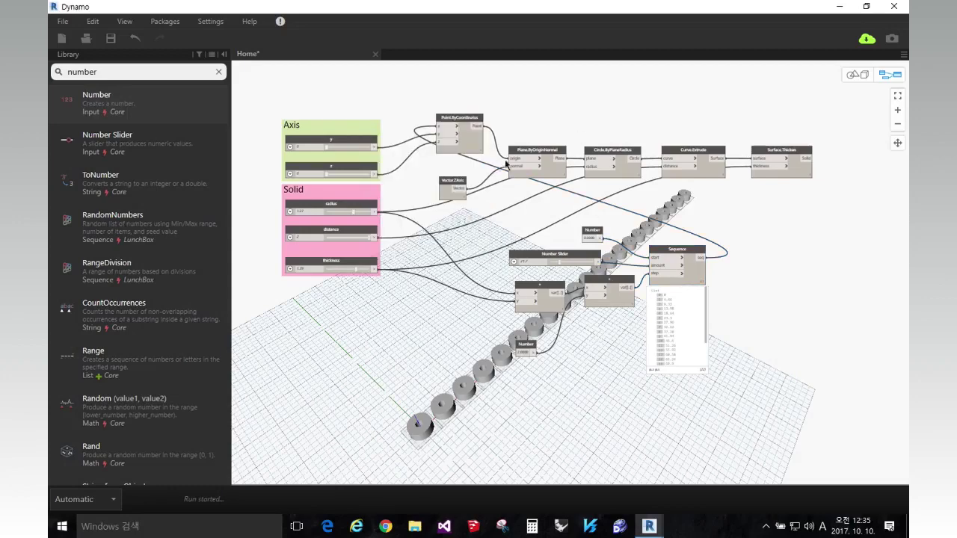
left_click(653, 299)
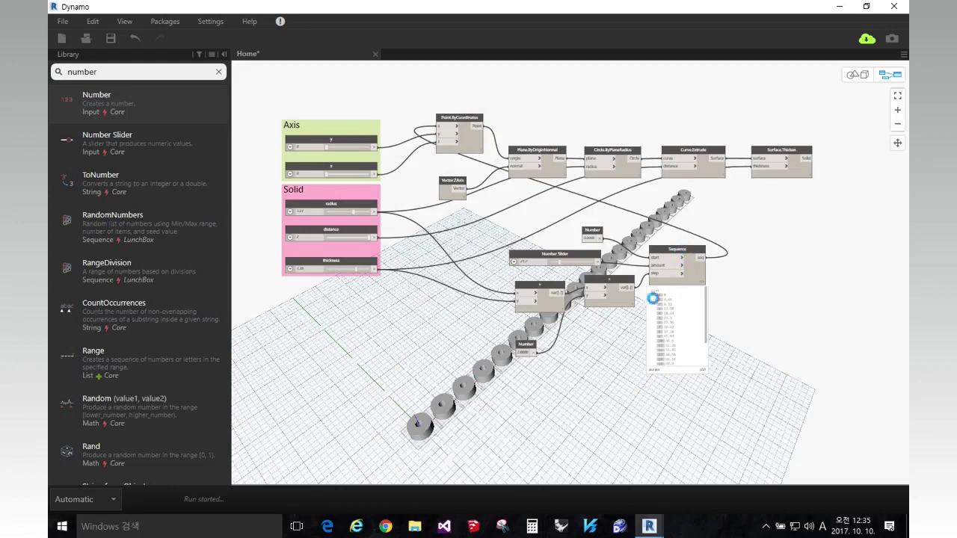
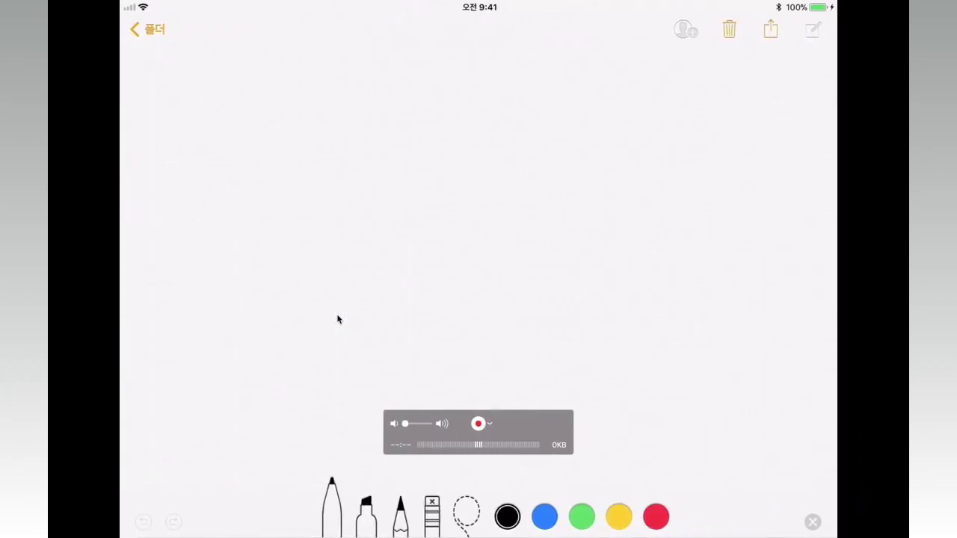
Switch to Chrome and open the bookmarked Dynamo BIM website from the Dynamo folder of the BIM bookmarks.
key("ctrl+Left")
key("ctrl+Left")
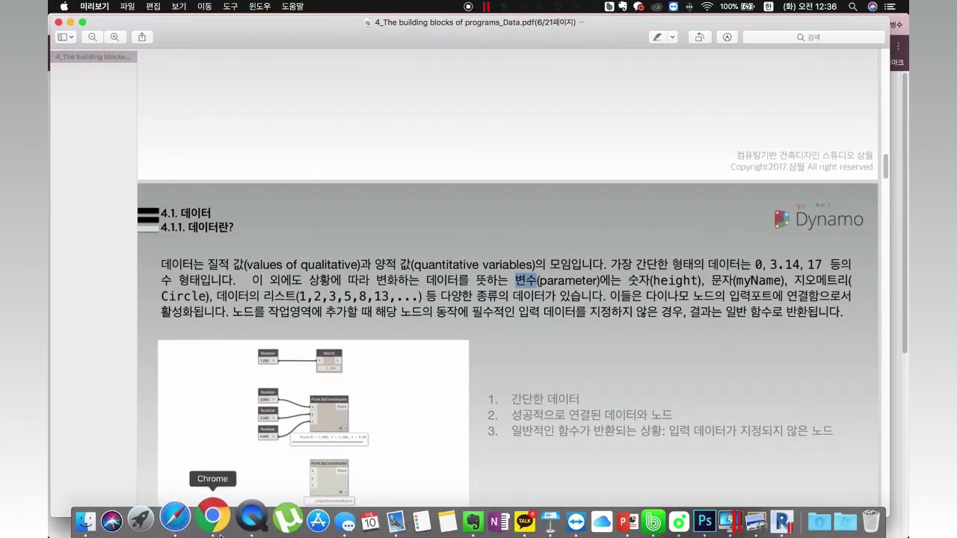
left_click(219, 531)
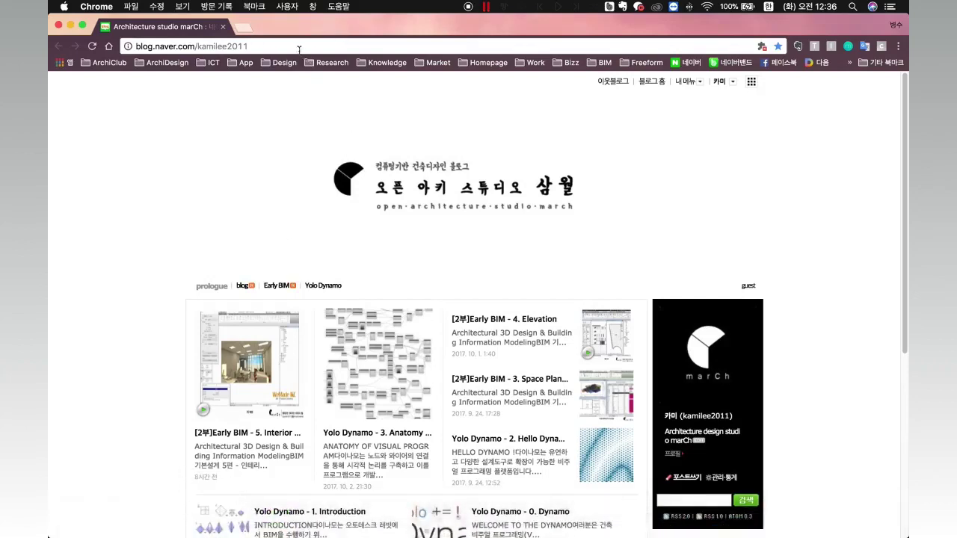
left_click(594, 65)
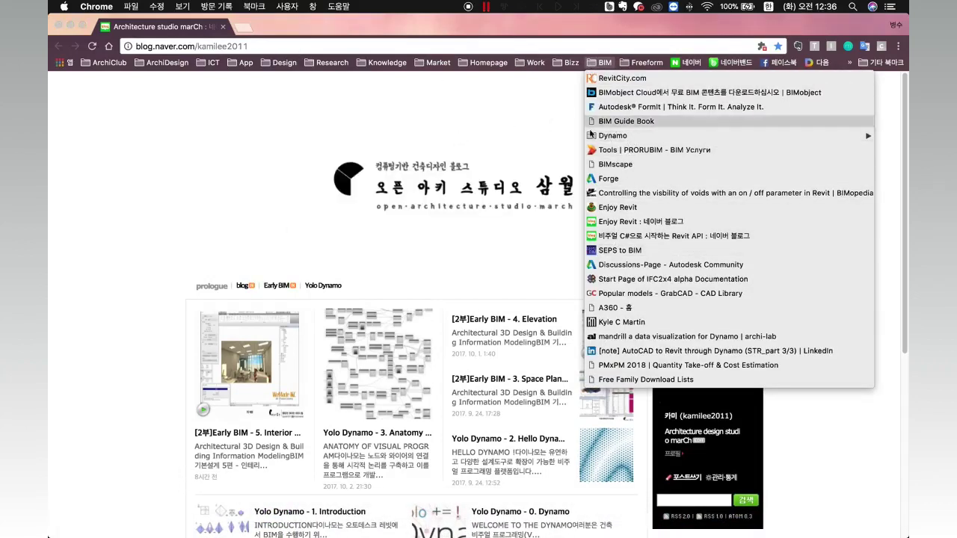
mouse_move(598, 135)
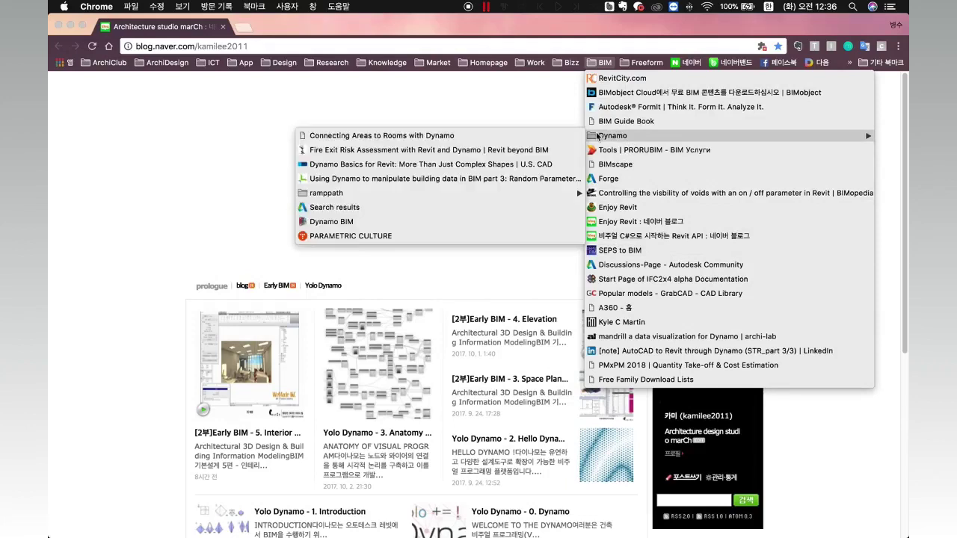
left_click(469, 223)
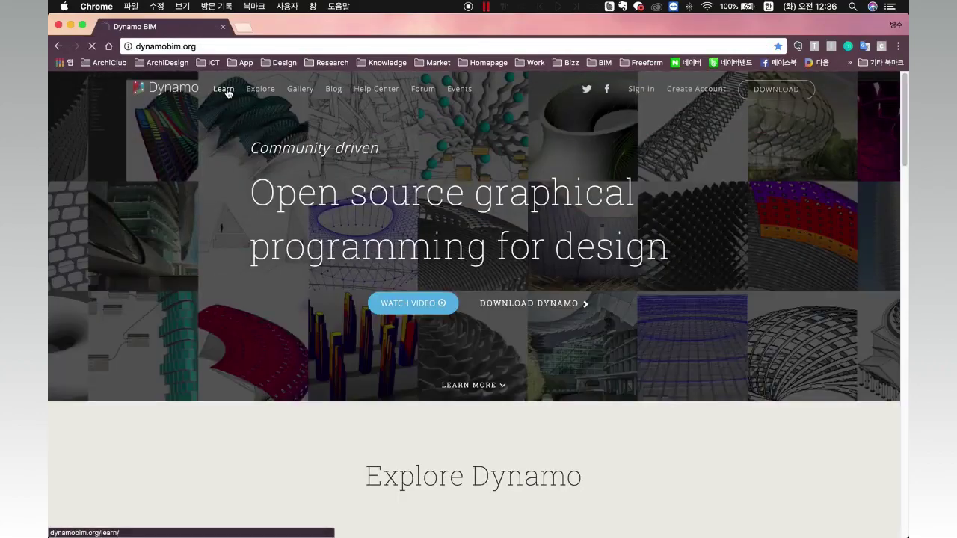
Open the Dynamo Primer from the site's Learn page and go to section 4.2 Math in its table of contents.
left_click(225, 90)
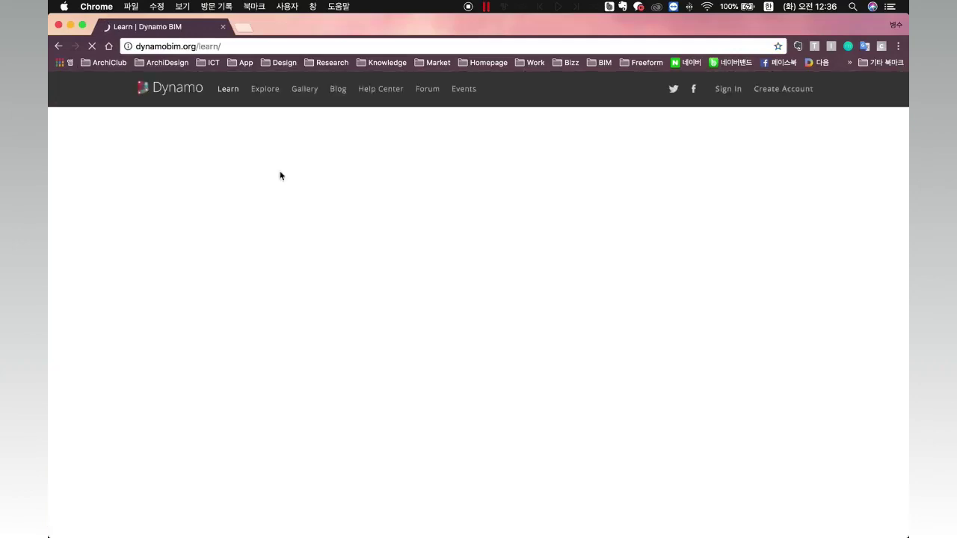
scroll(229, 247, "down", 5)
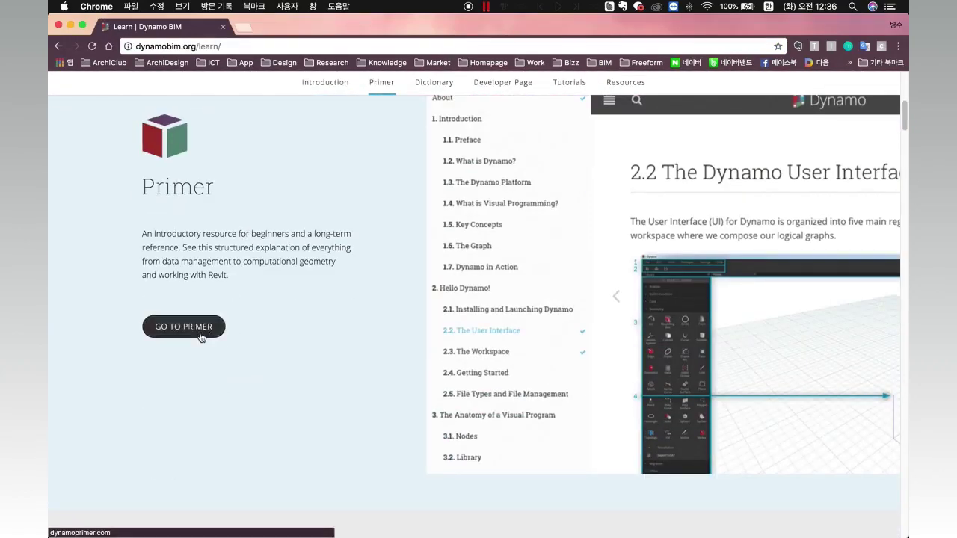
left_click(201, 338)
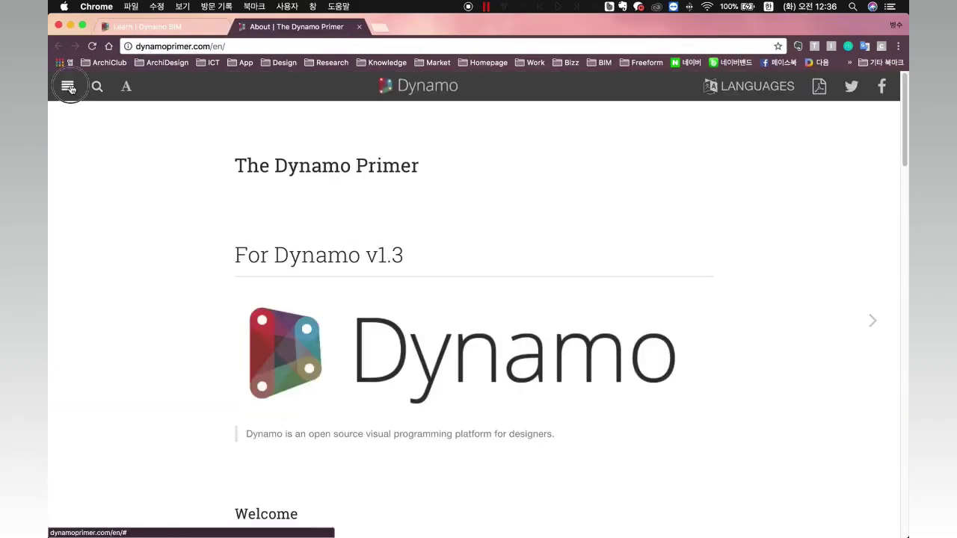
left_click(70, 85)
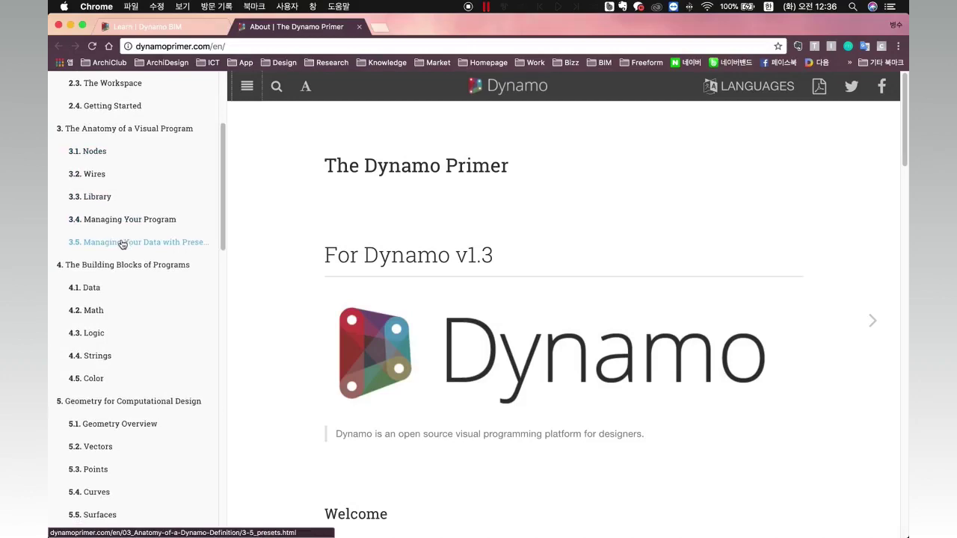
left_click(112, 313)
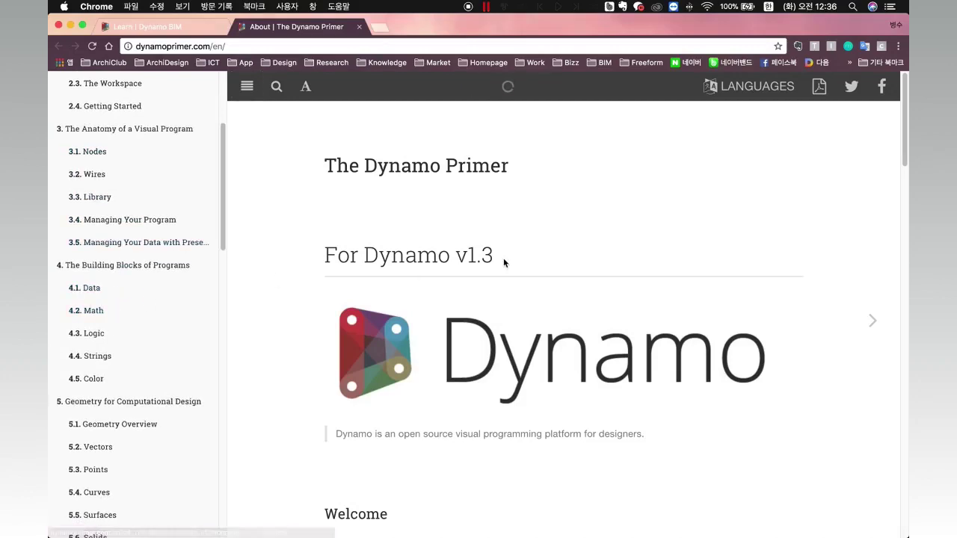